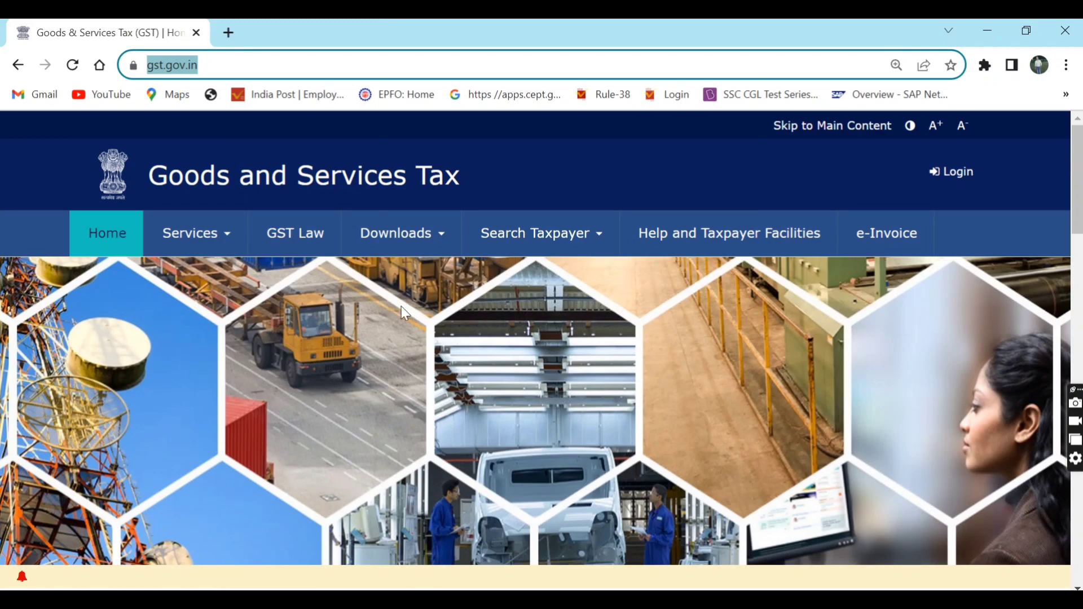
- Log in to the taxpayer account with the username, password and captcha characters
left_click(362, 69)
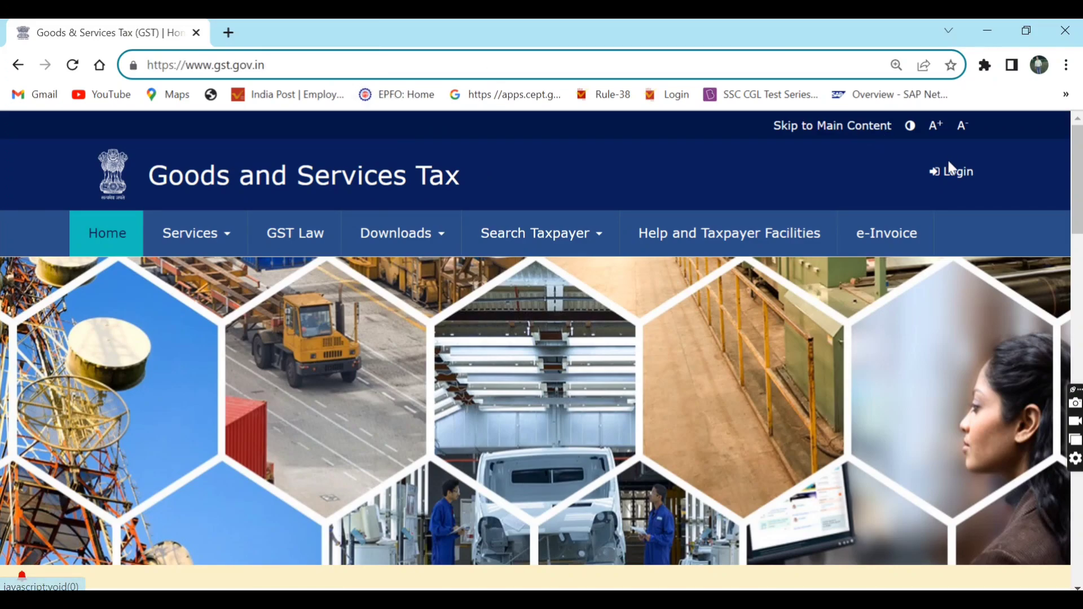
left_click(949, 175)
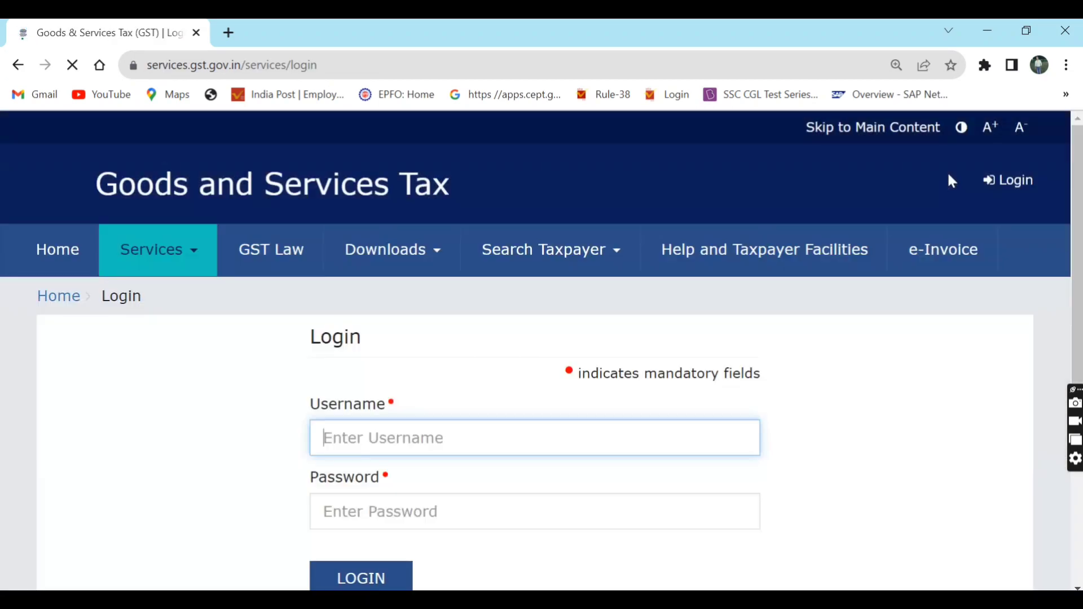
type("cstms")
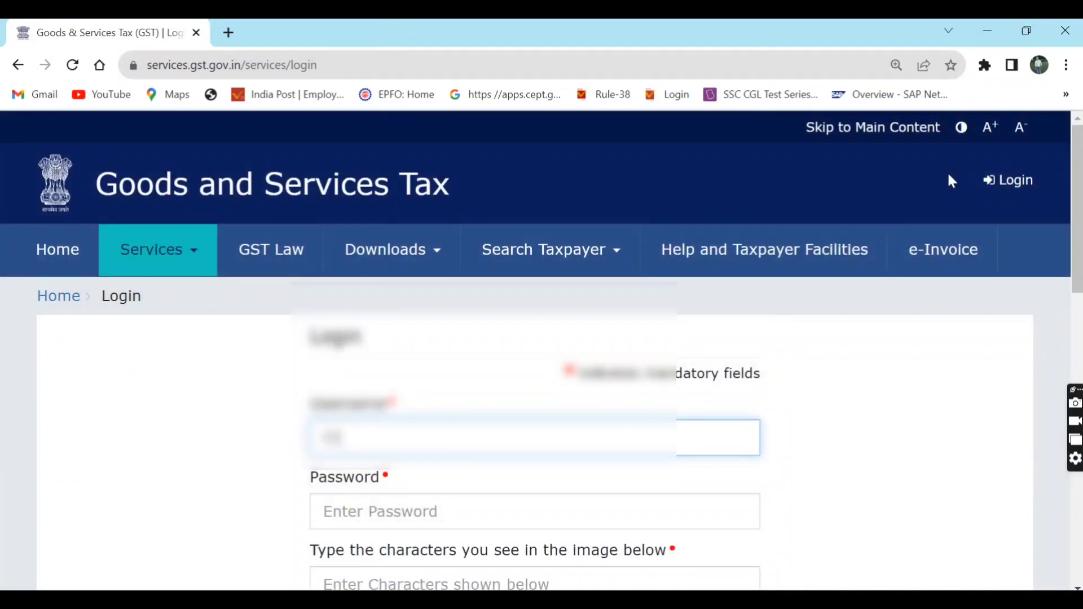
type("xxxxxx")
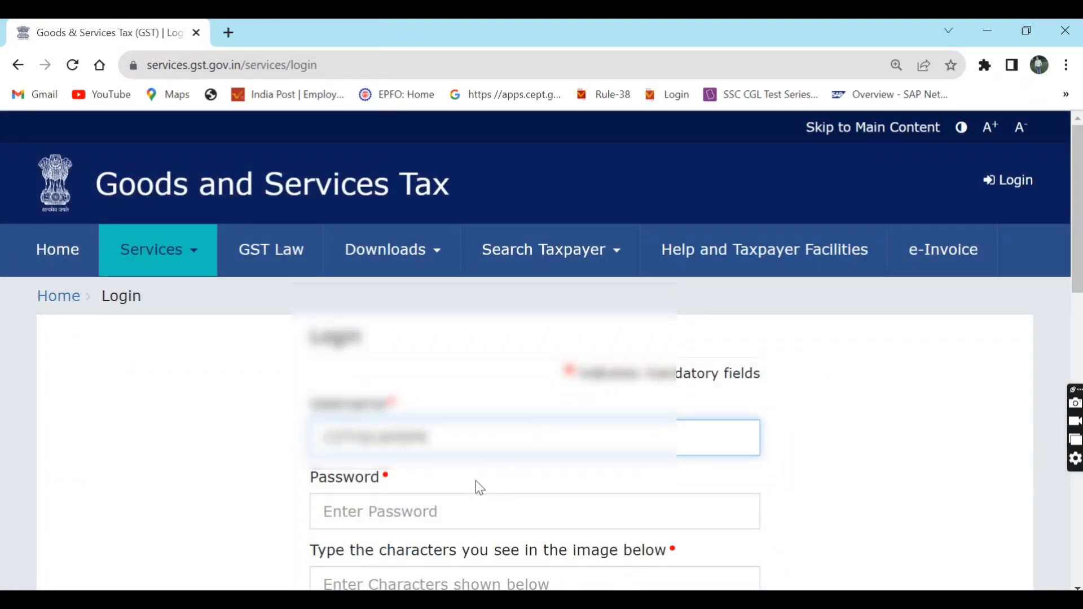
left_click(462, 501)
scroll(829, 448, "down", 3)
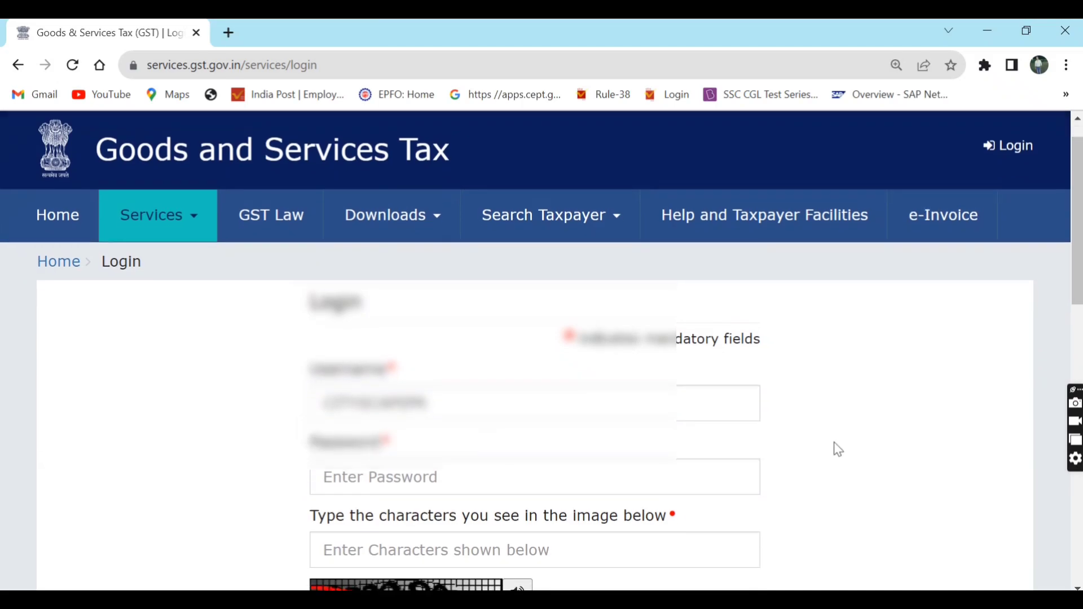
left_click(638, 370)
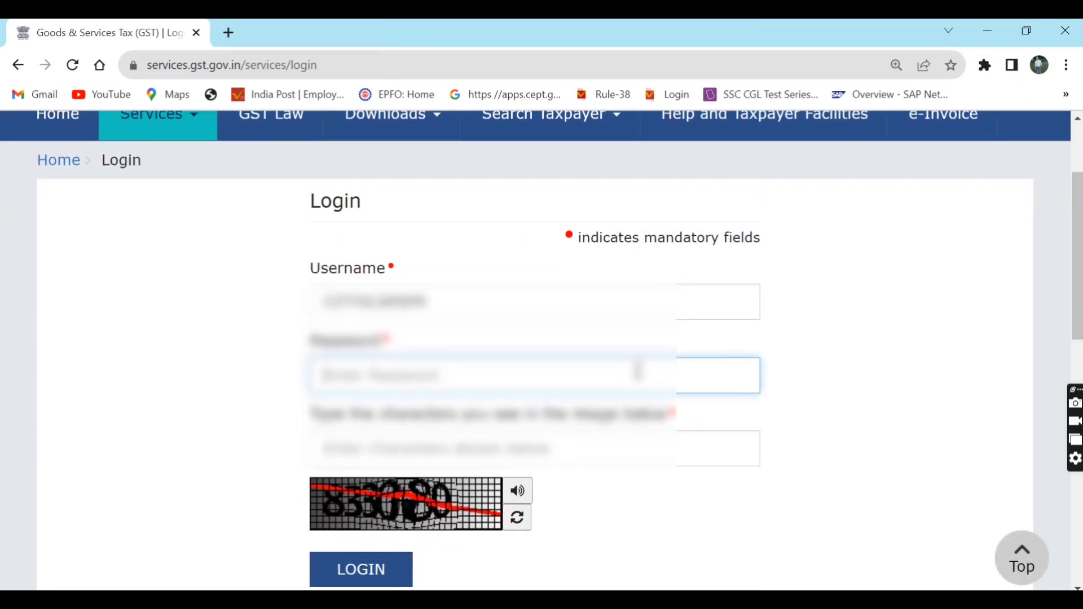
type("xxxxxxxxxxx")
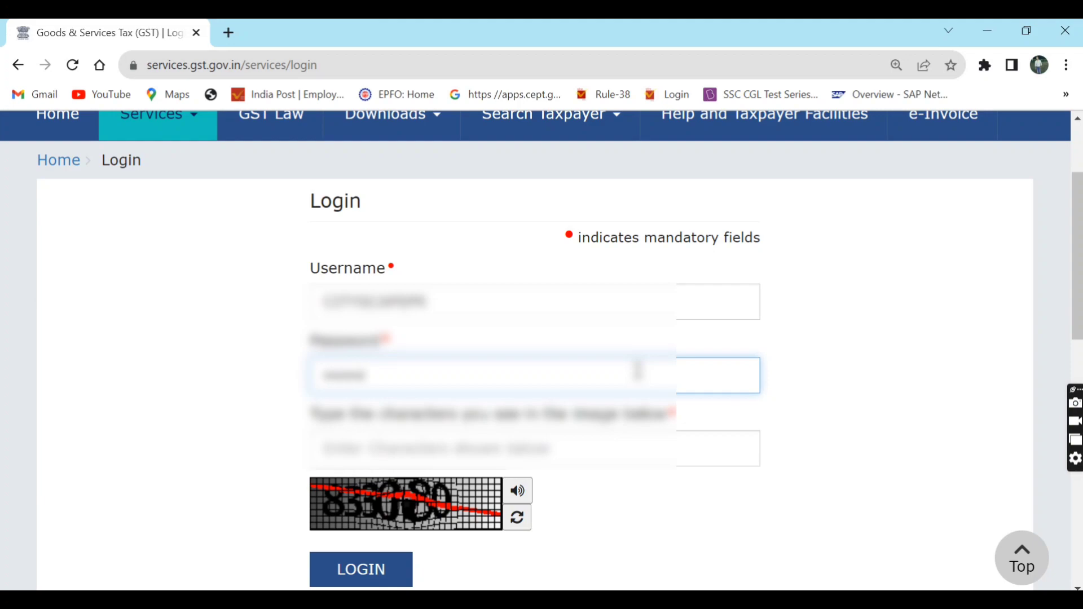
type("xxxxxxx")
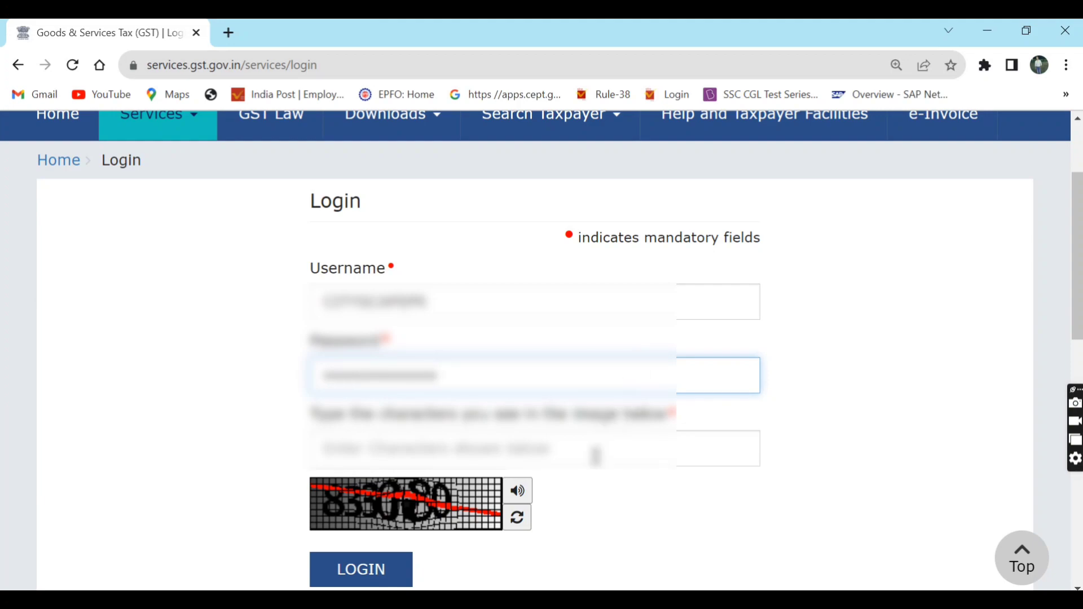
left_click(597, 450)
type("833080")
left_click(598, 517)
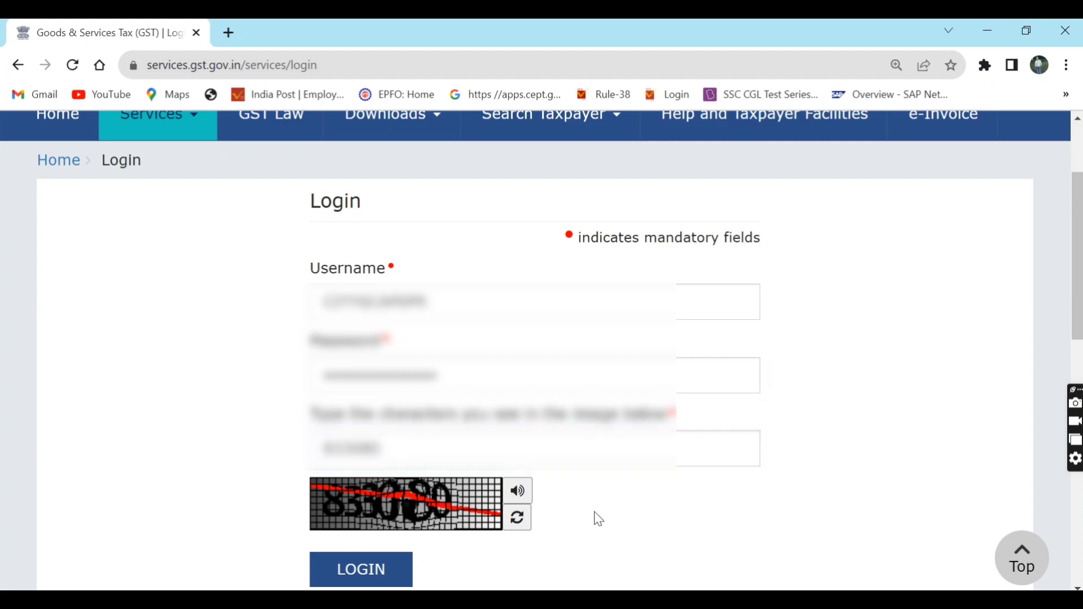
left_click(375, 571)
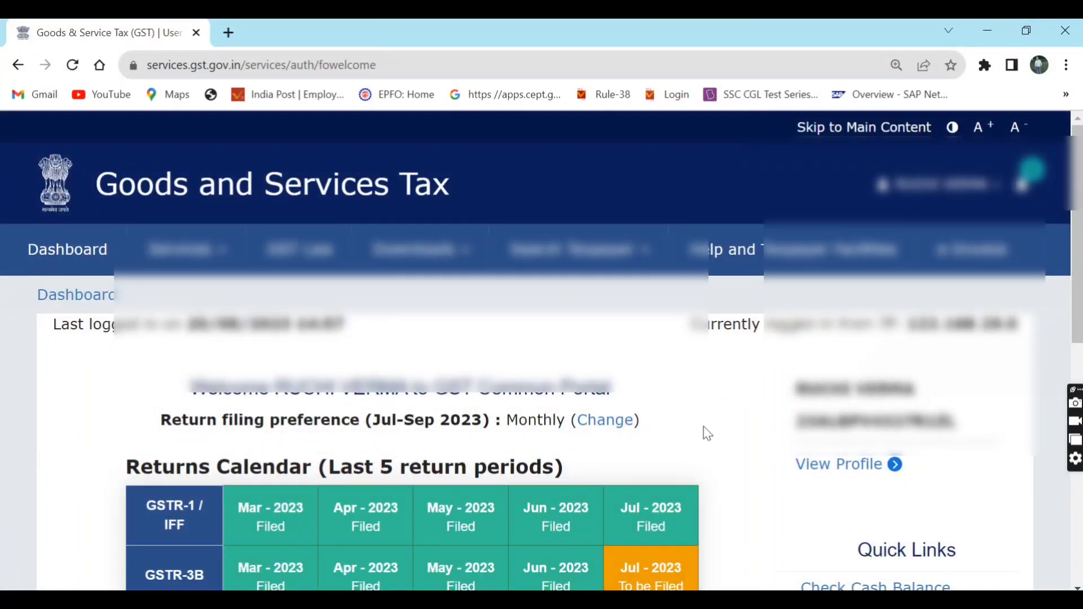
scroll(707, 434, "down", 2)
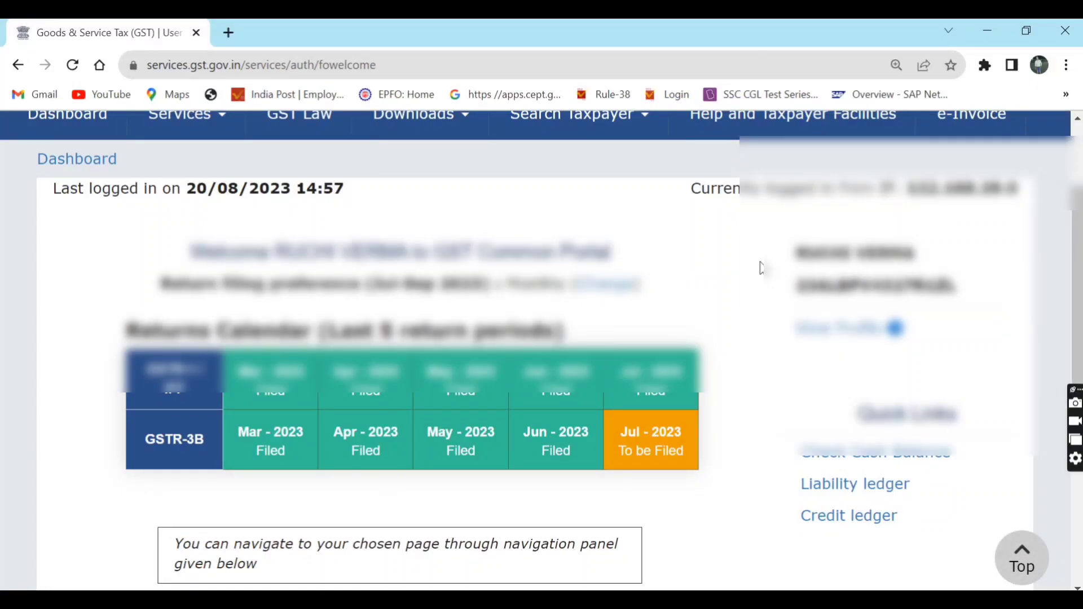
scroll(761, 267, "down", 1)
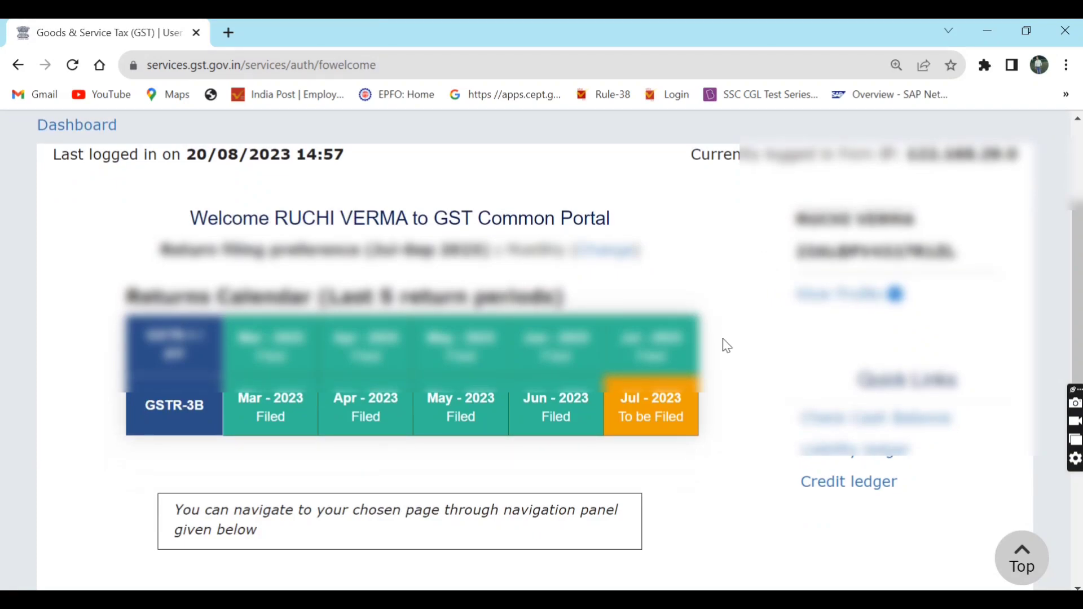
mouse_move(665, 400)
mouse_move(671, 342)
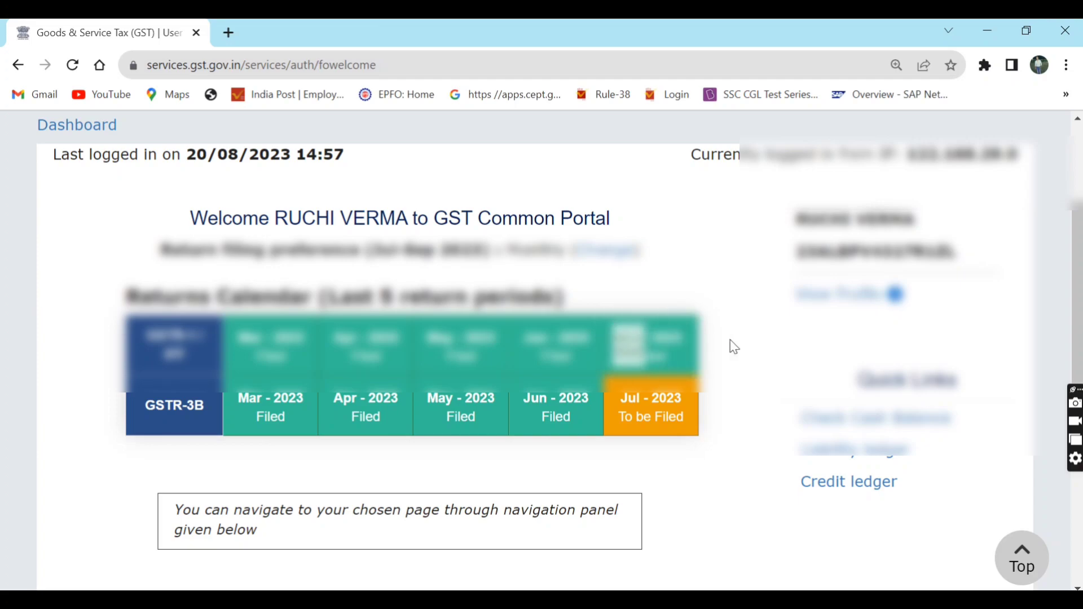
scroll(737, 346, "down", 3)
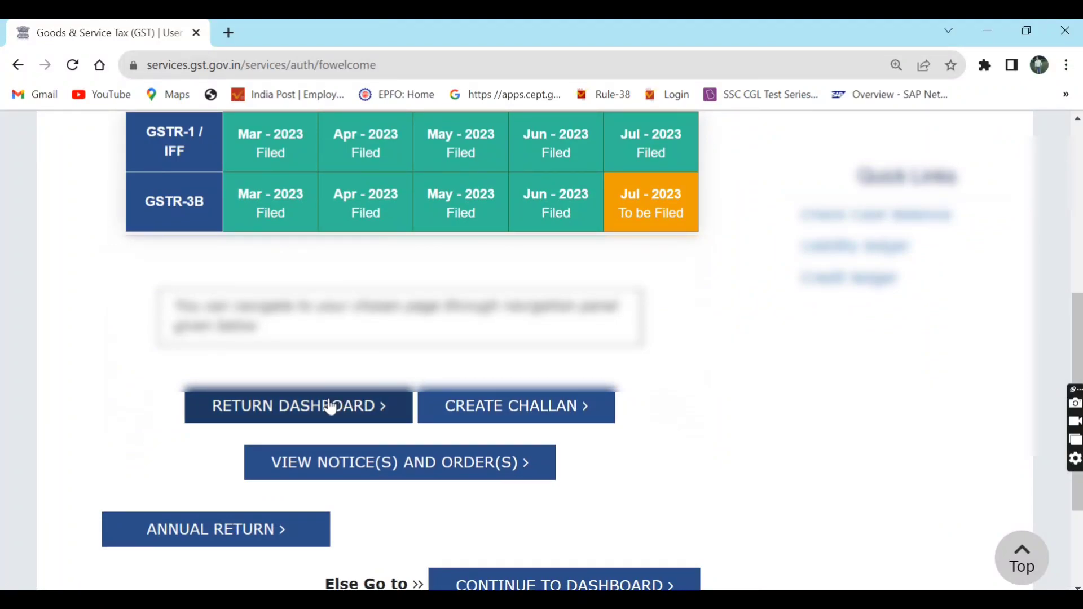
- Search returns for FY 2023-24, Quarter 2 (Jul - Sep), period July to list the tiles
left_click(317, 409)
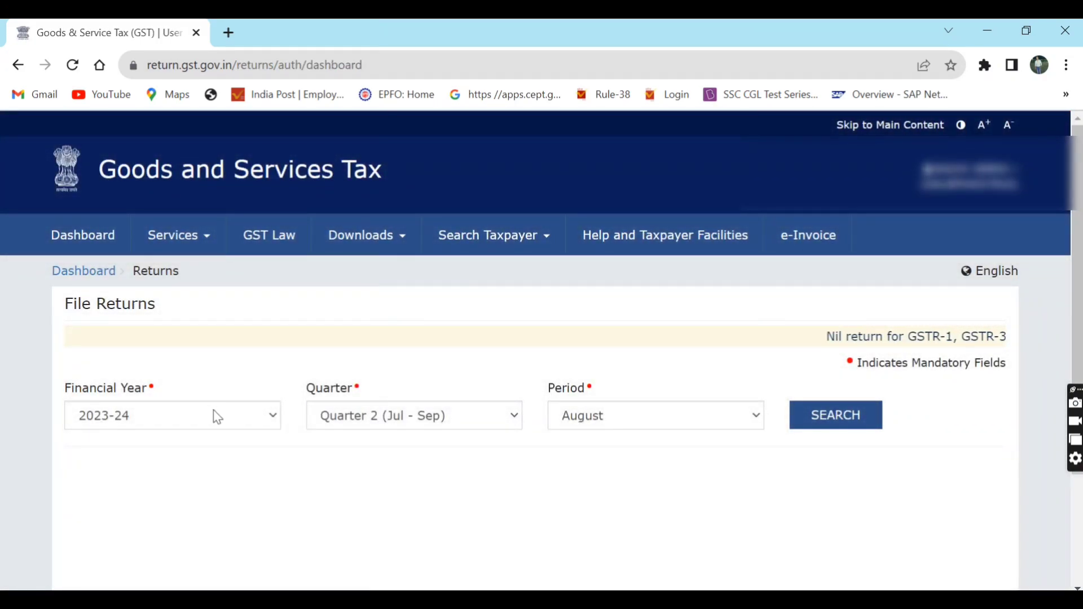
left_click(360, 415)
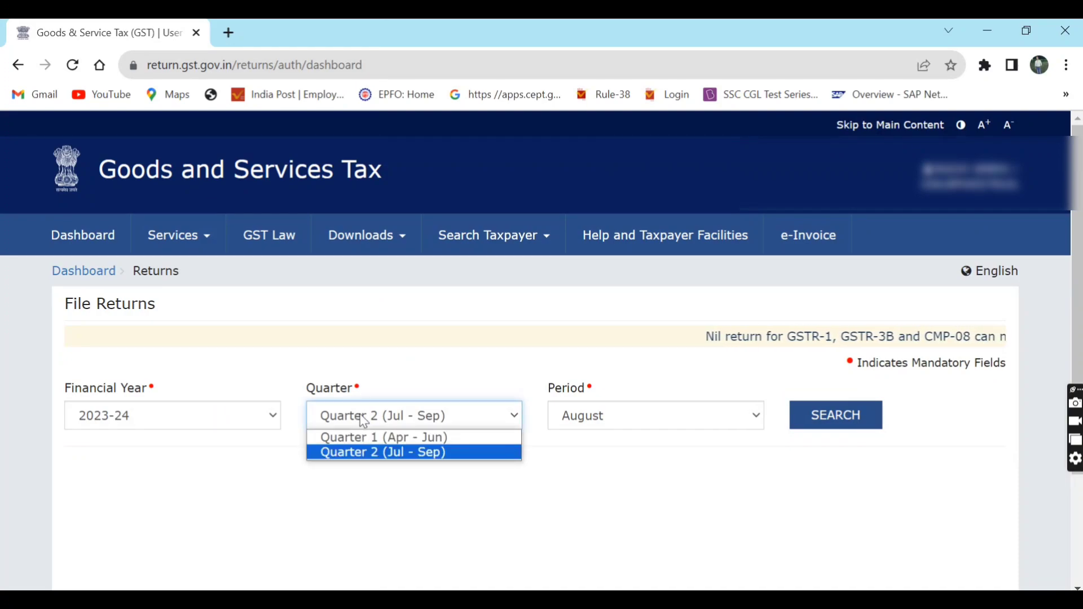
left_click(361, 416)
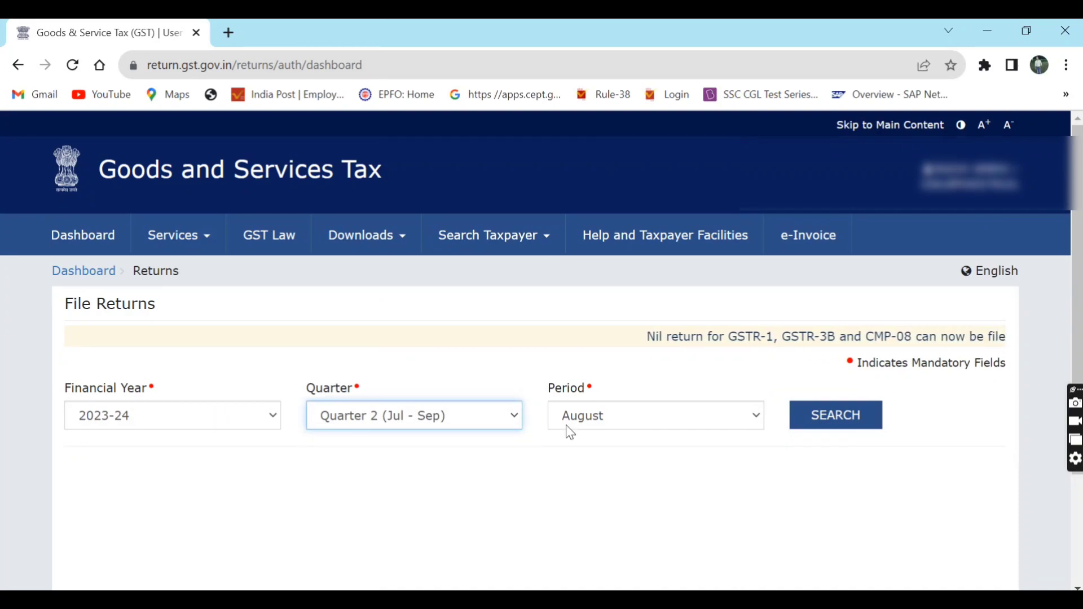
left_click(635, 424)
left_click(626, 443)
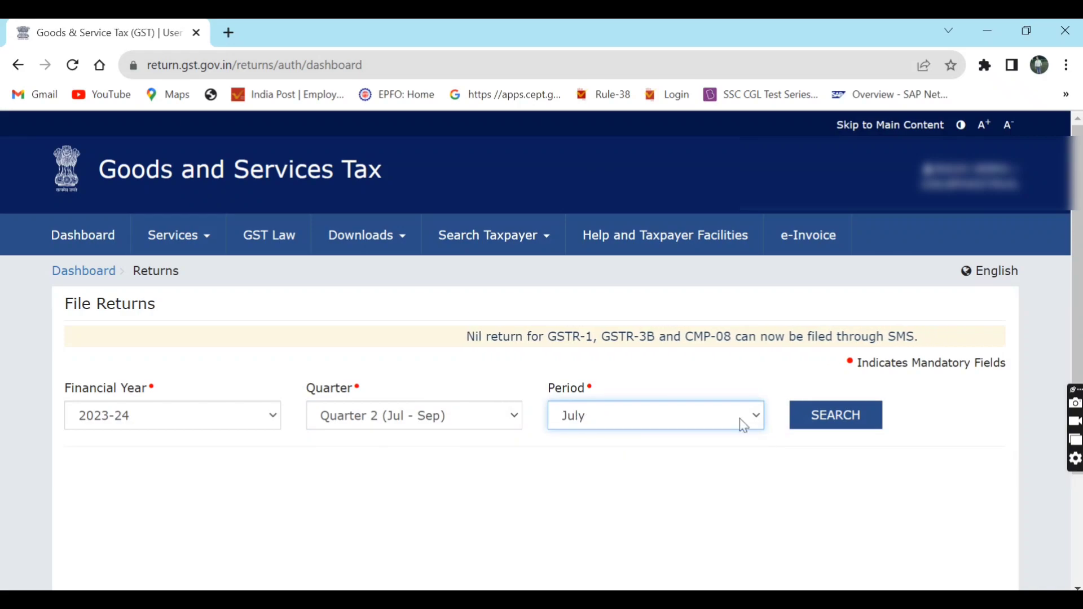
left_click(824, 413)
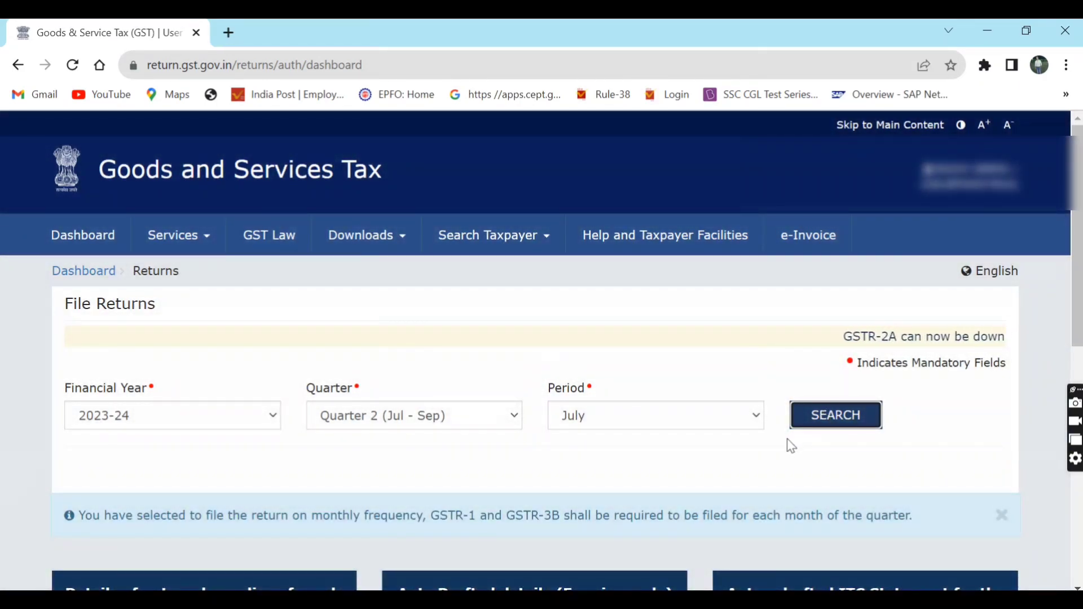
scroll(788, 447, "down", 5)
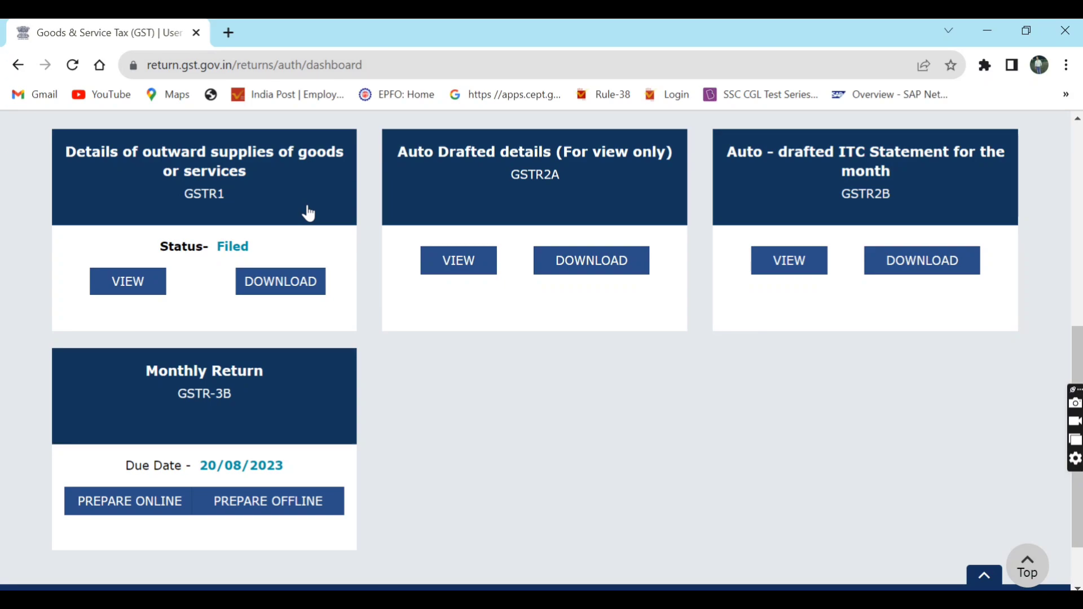
- View the filed July GSTR-1 return and scroll to sections 11B, 12 and 13
left_click(139, 290)
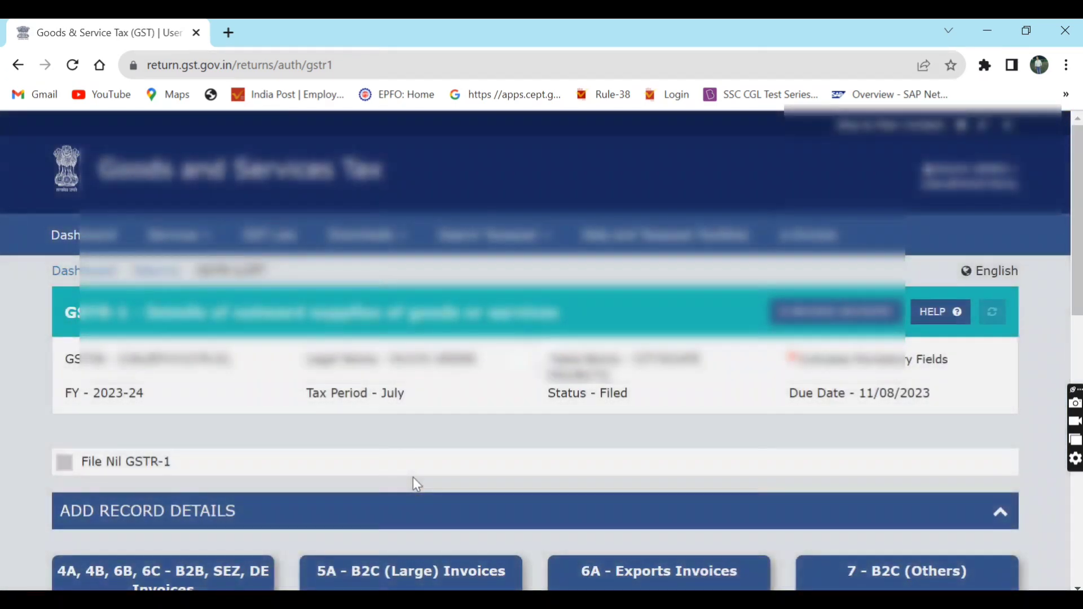
scroll(415, 484, "down", 15)
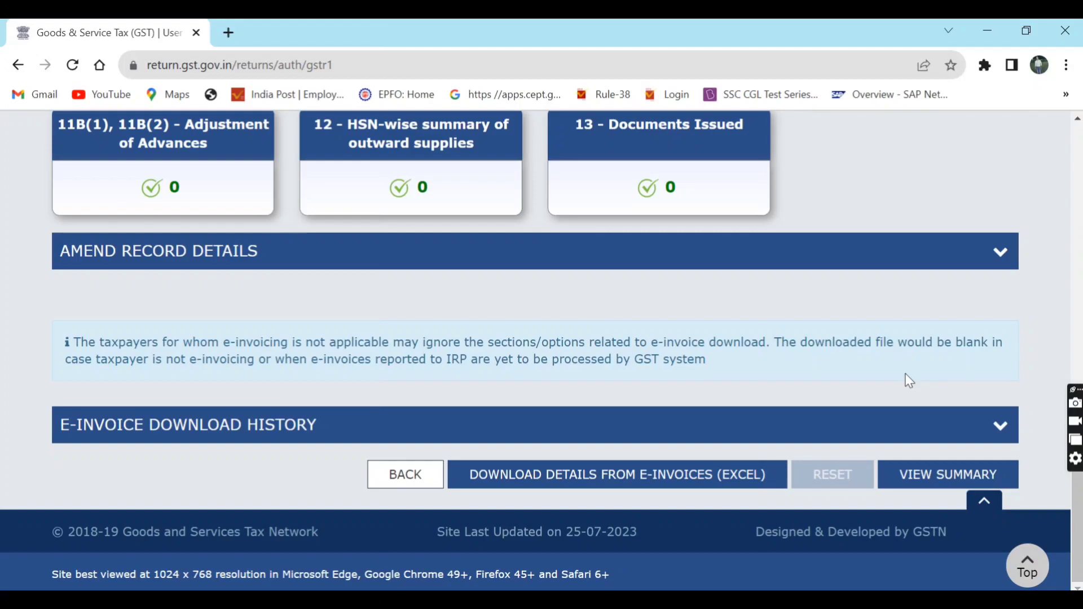
- Open the consolidated GSTR-1 summary and highlight totals 1,55,000.00 and 13,950.00 central and state tax
left_click(929, 480)
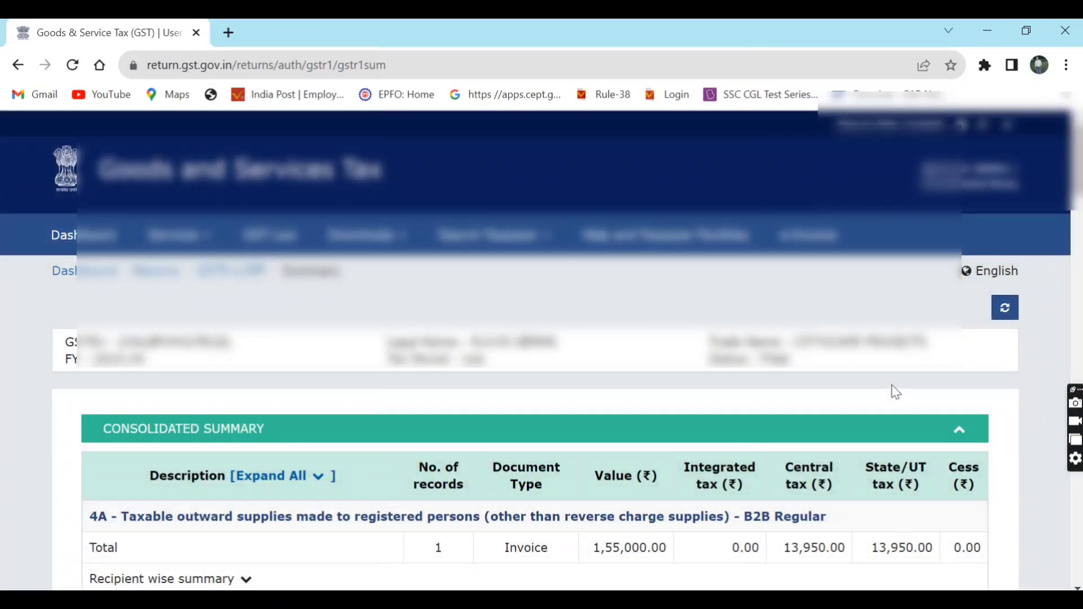
scroll(896, 392, "down", 4)
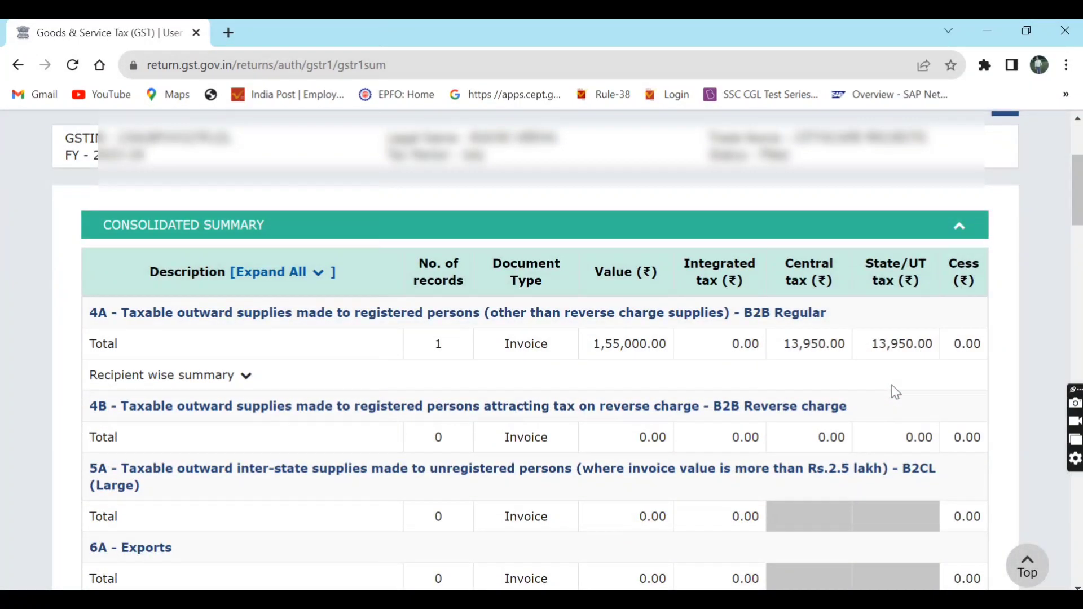
scroll(896, 392, "down", 2)
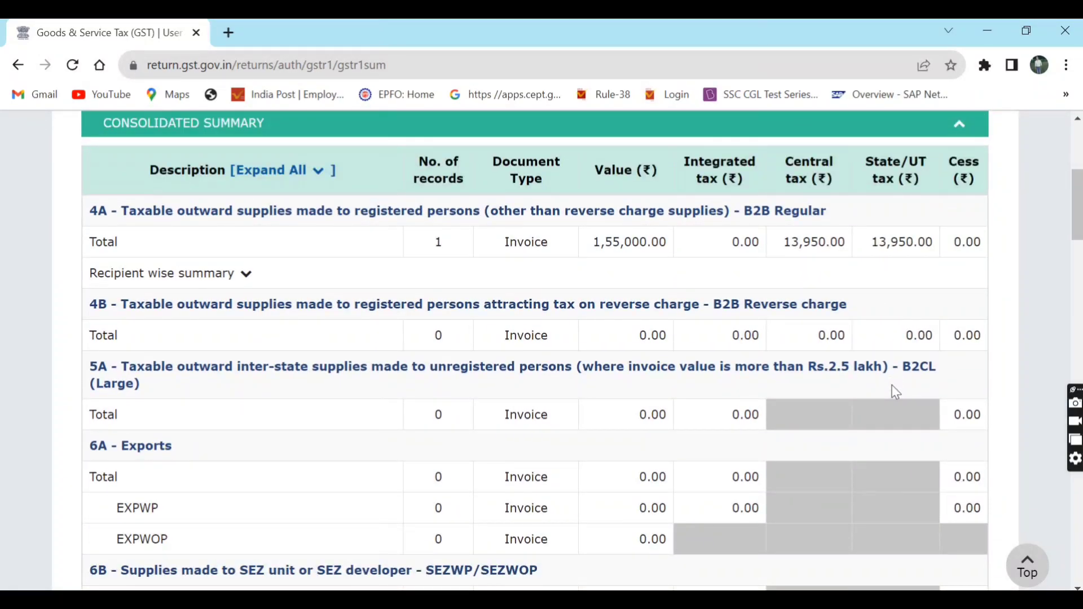
scroll(893, 387, "down", 20)
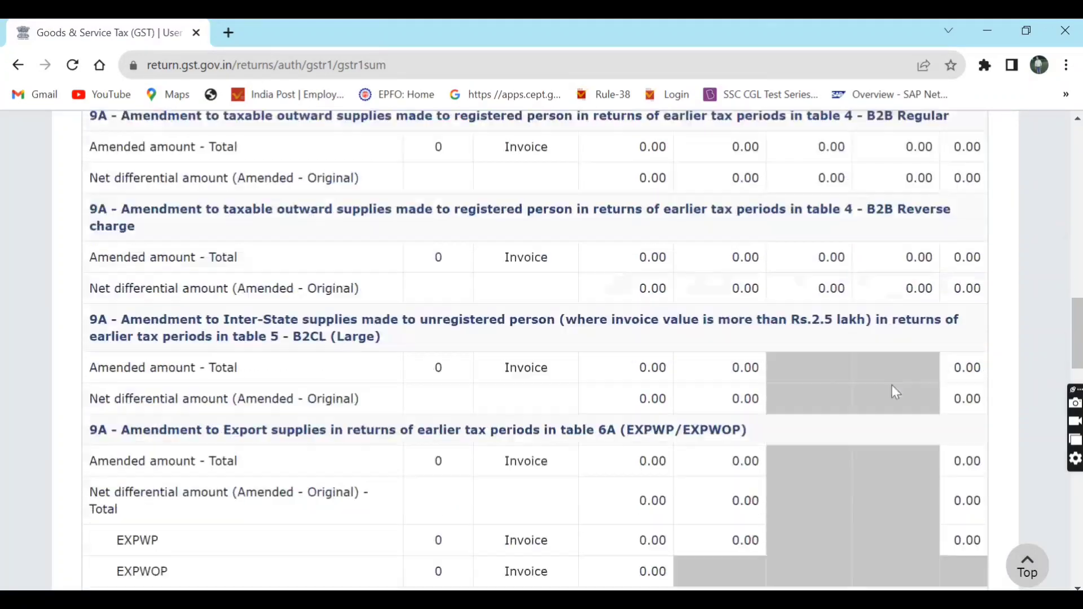
scroll(896, 392, "down", 12)
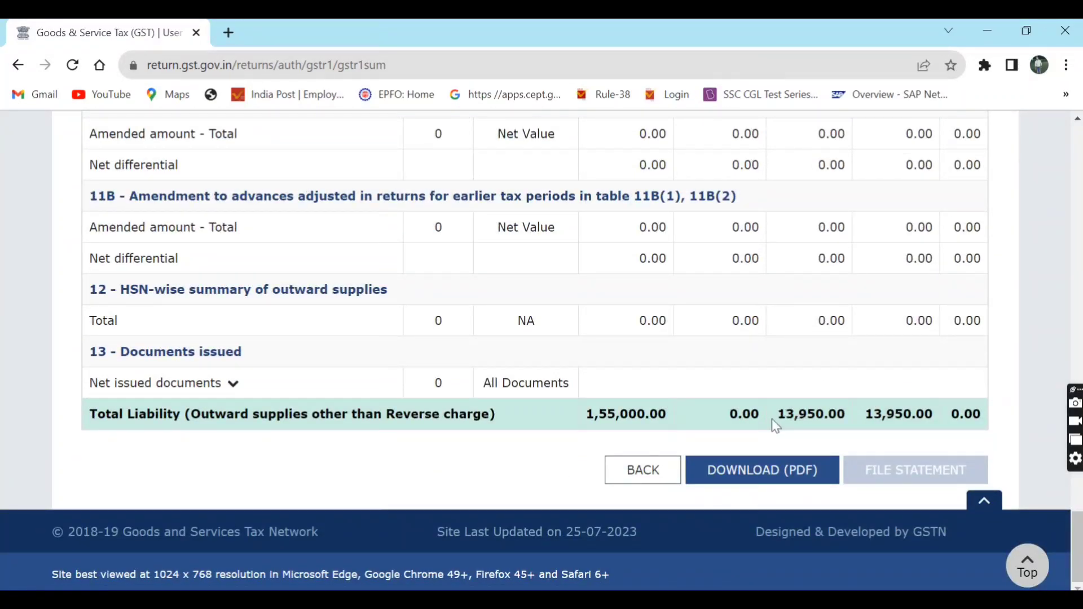
double_click(635, 415)
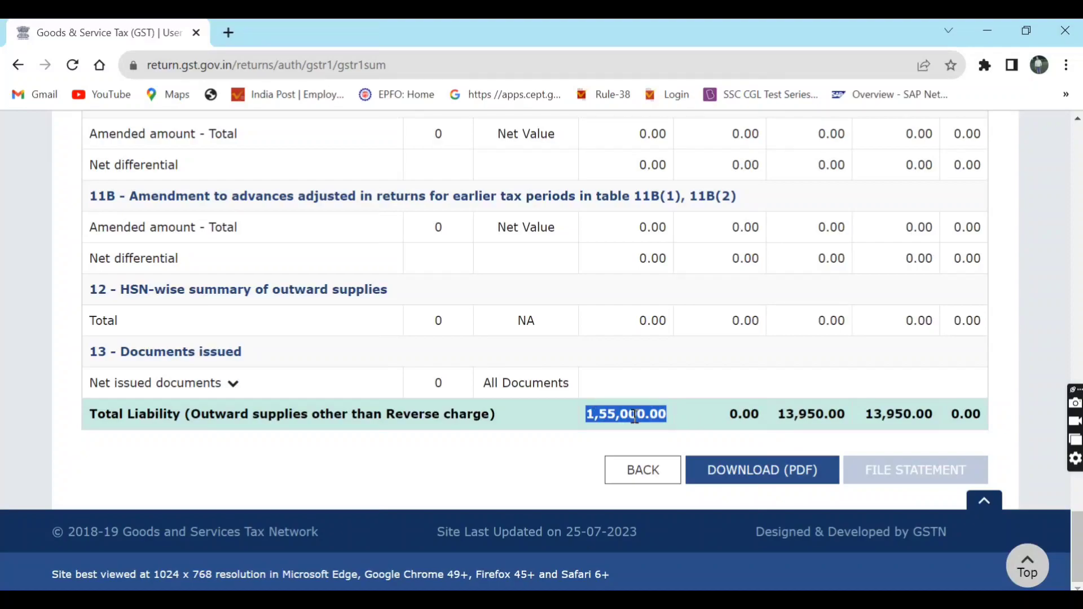
double_click(791, 414)
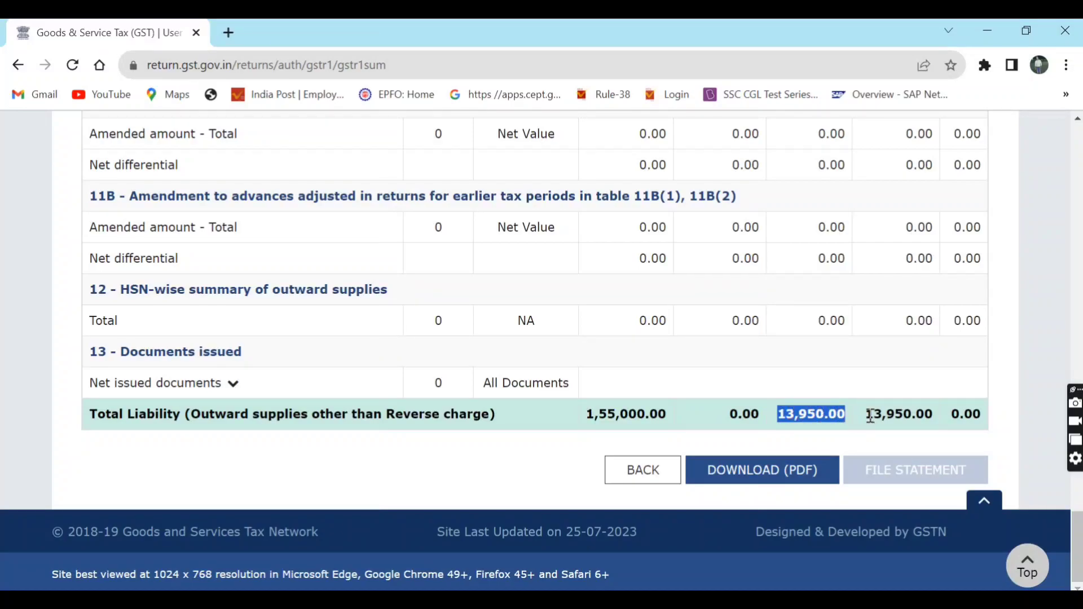
double_click(878, 415)
- Point out the summary's Value, Integrated tax and Central tax columns
scroll(880, 421, "up", 5)
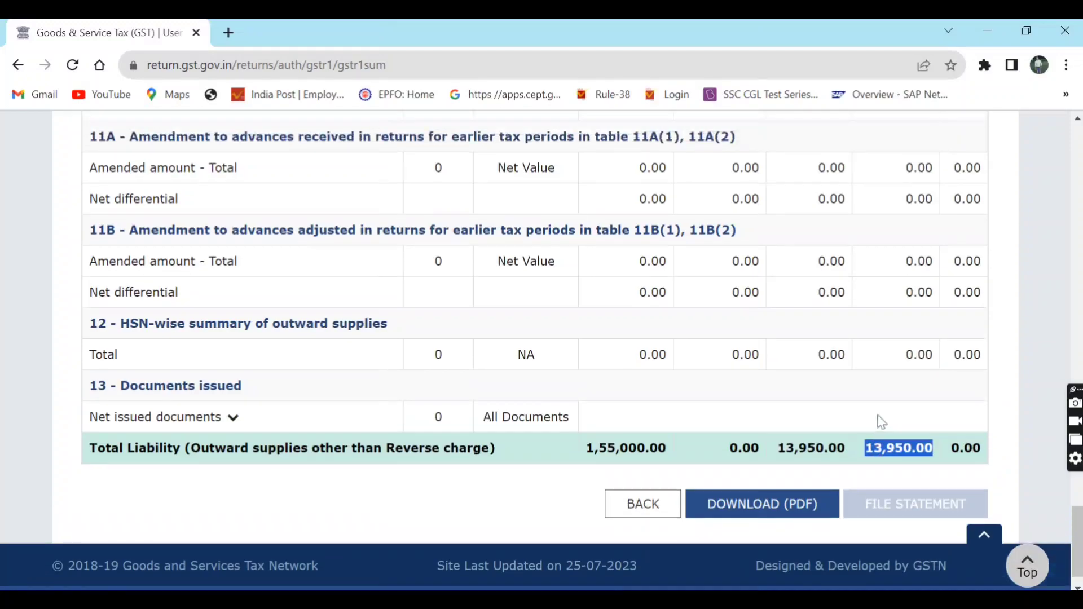
scroll(882, 422, "up", 20)
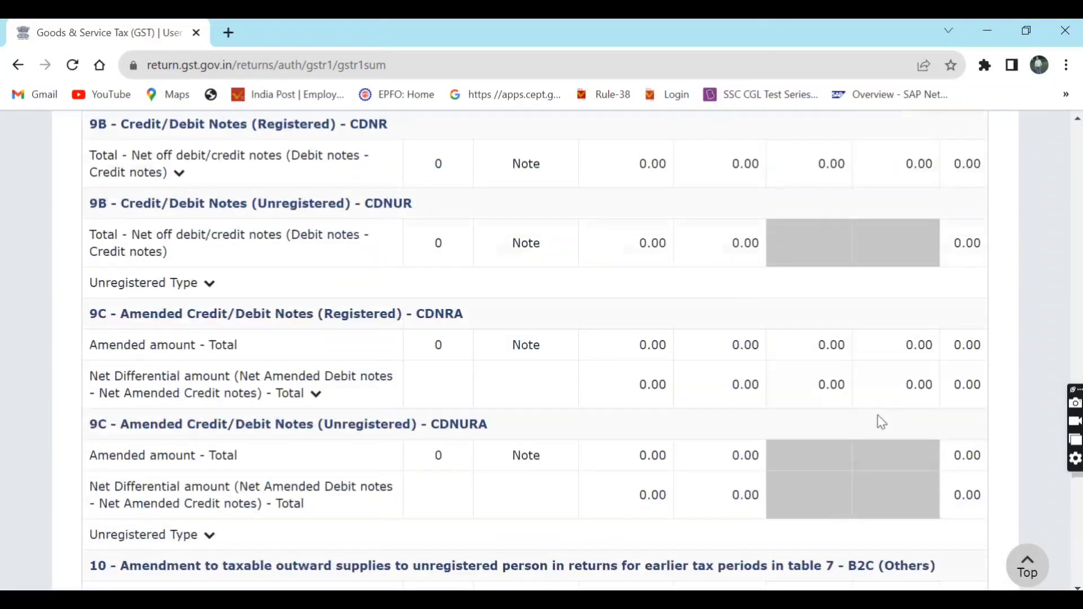
scroll(882, 422, "up", 10)
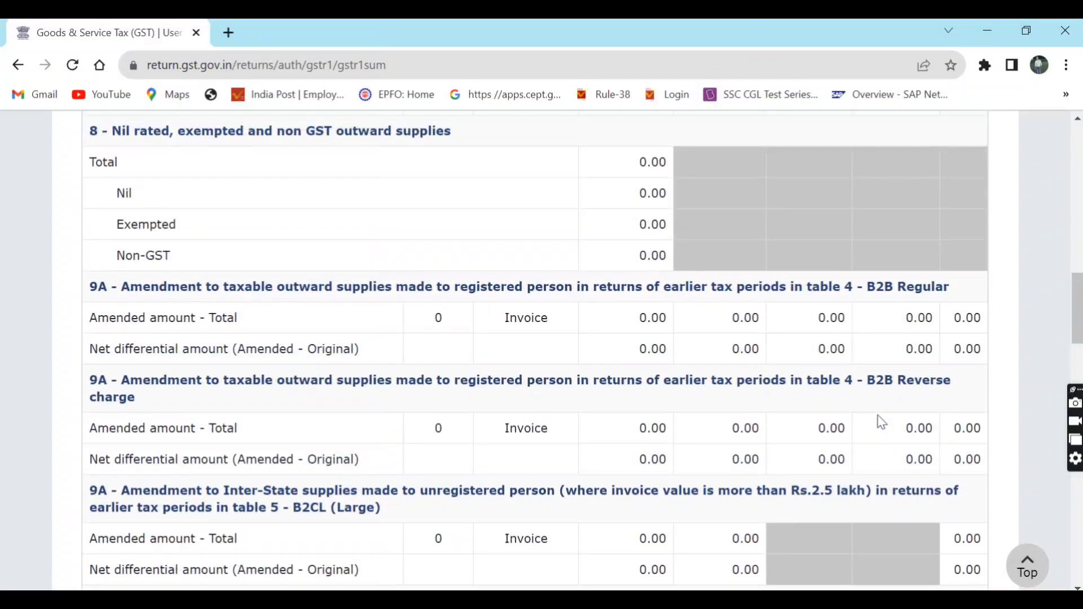
scroll(881, 422, "up", 4)
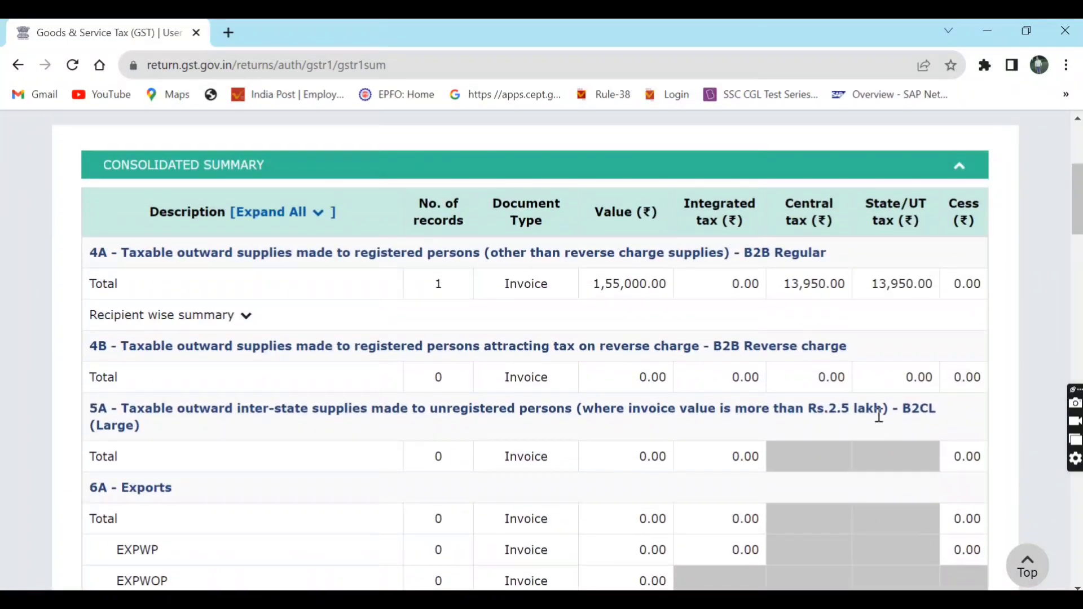
triple_click(643, 213)
triple_click(716, 206)
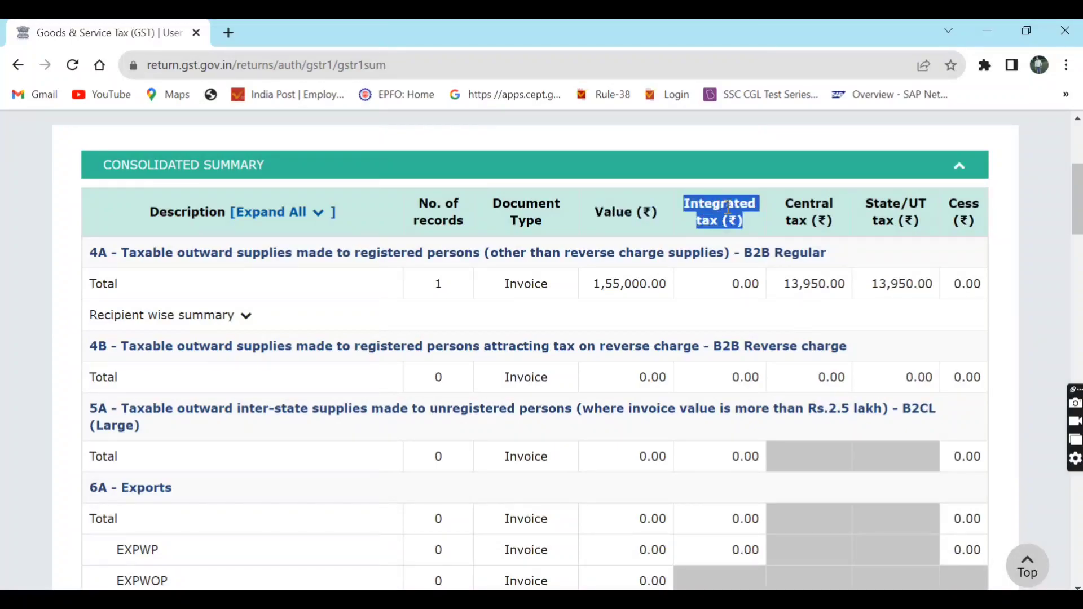
triple_click(793, 216)
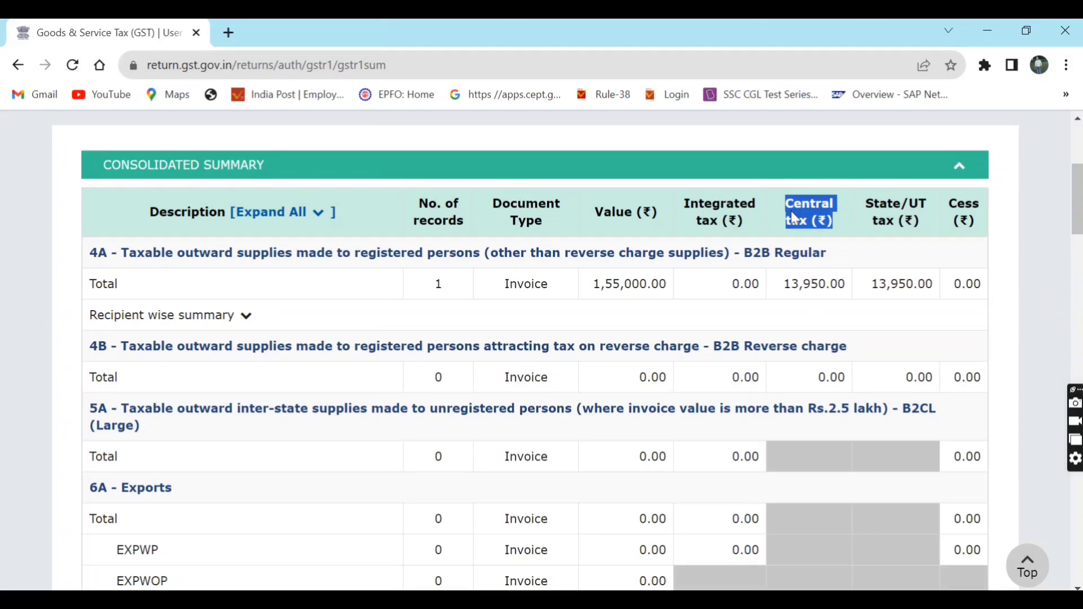
- Return to the dashboard showing the 20/08/2023 ledger balances
scroll(792, 216, "down", 5)
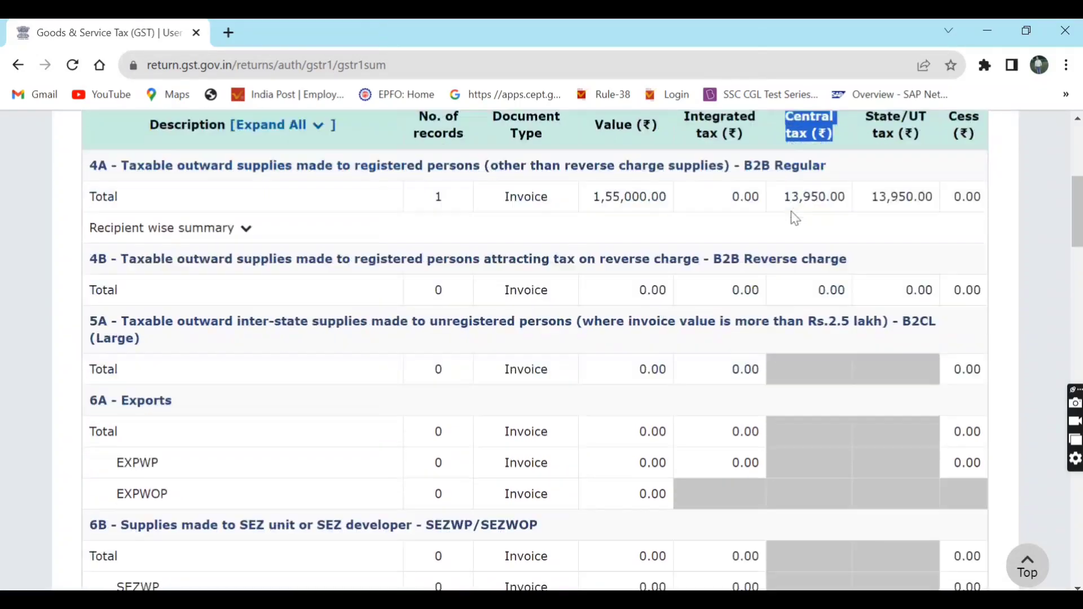
scroll(793, 217, "down", 20)
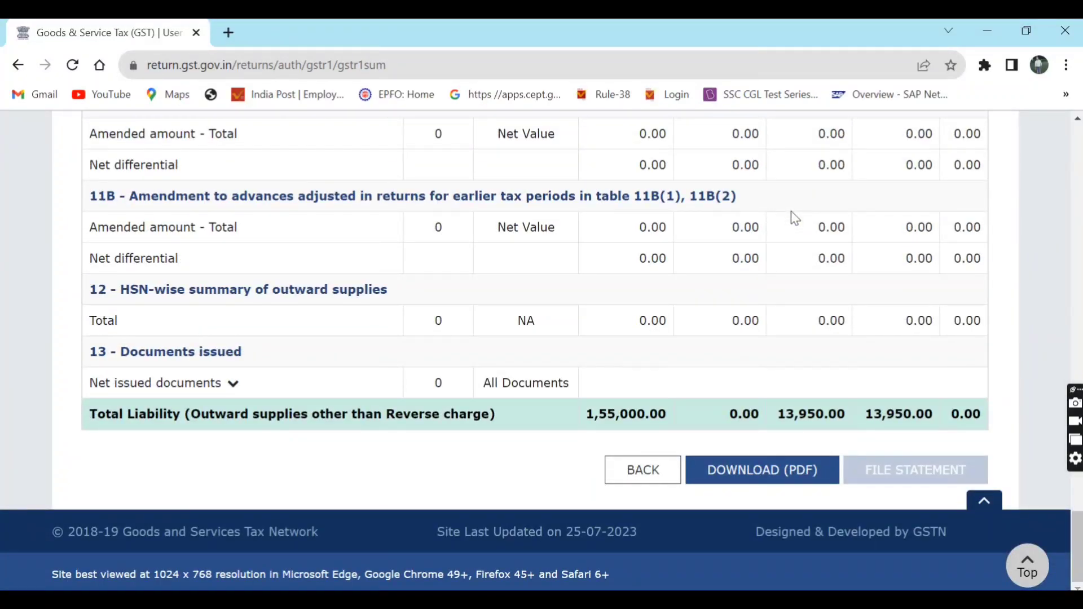
scroll(794, 217, "up", 15)
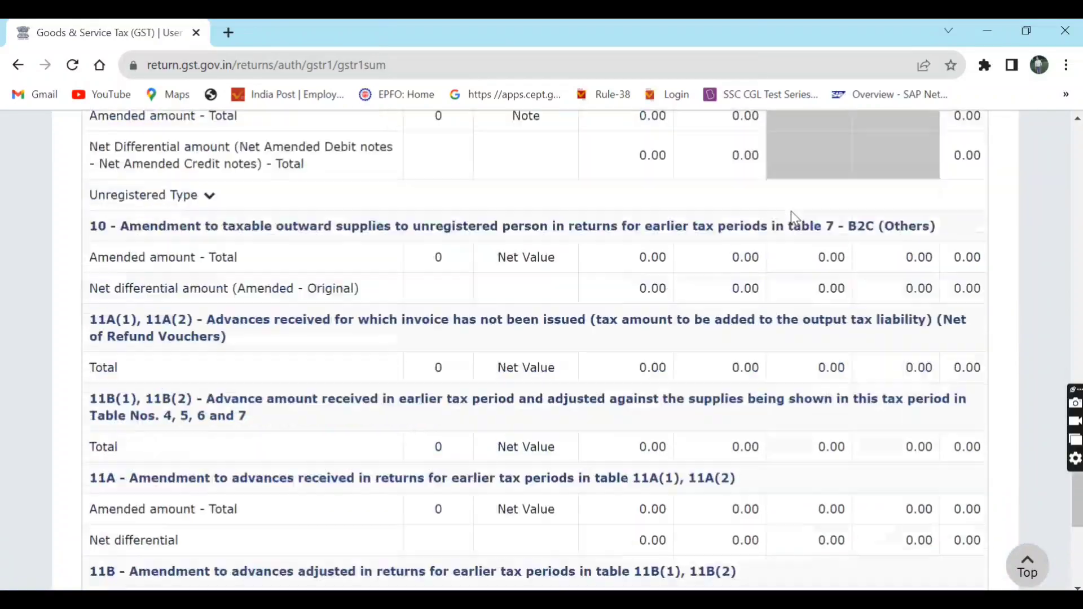
scroll(794, 217, "up", 15)
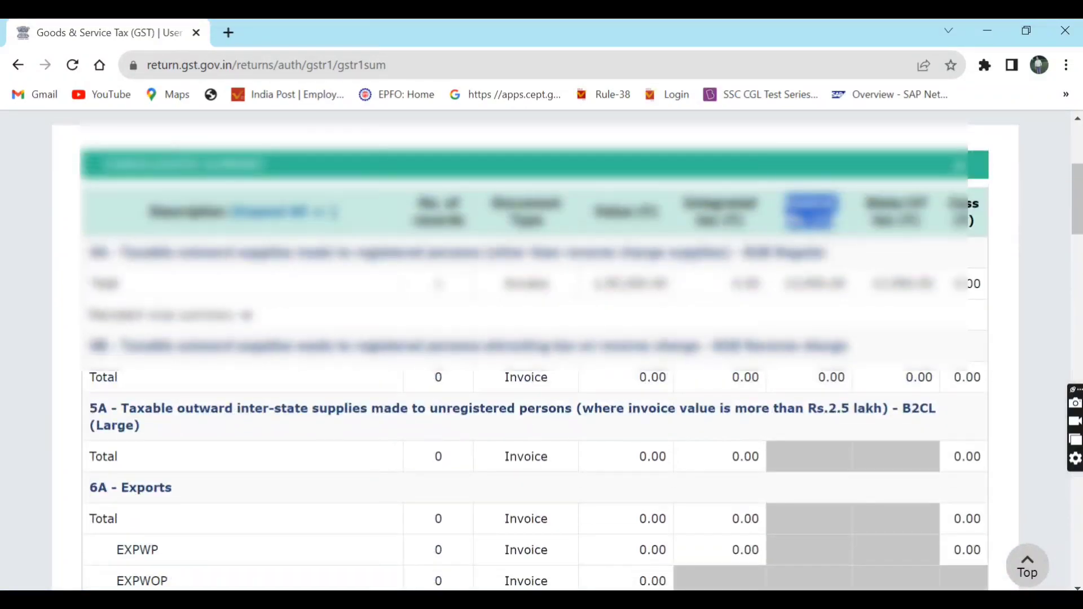
scroll(367, 247, "up", 3)
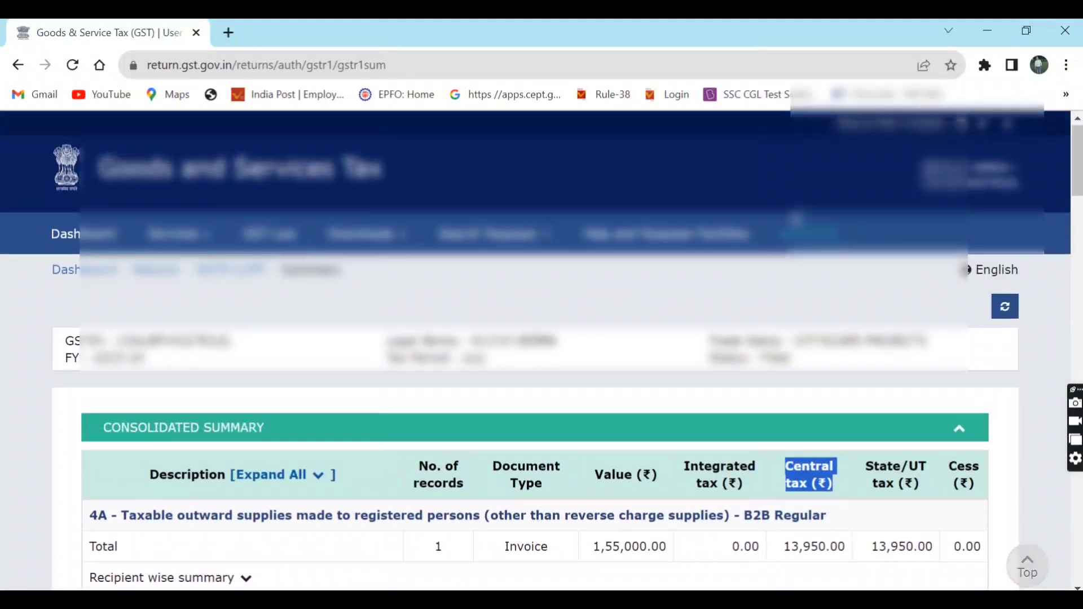
left_click(88, 247)
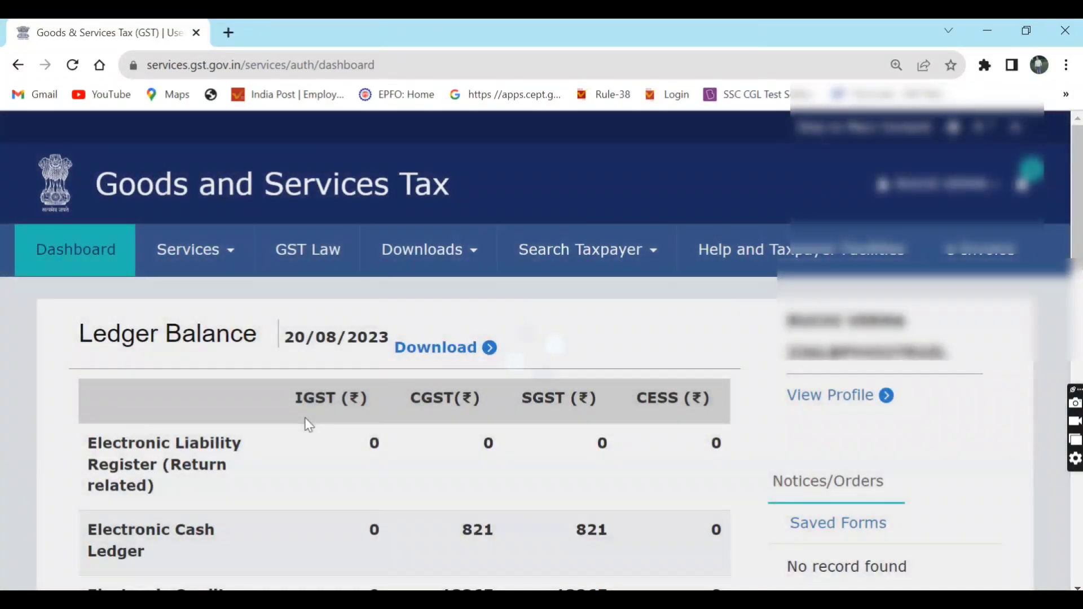
scroll(305, 419, "down", 3)
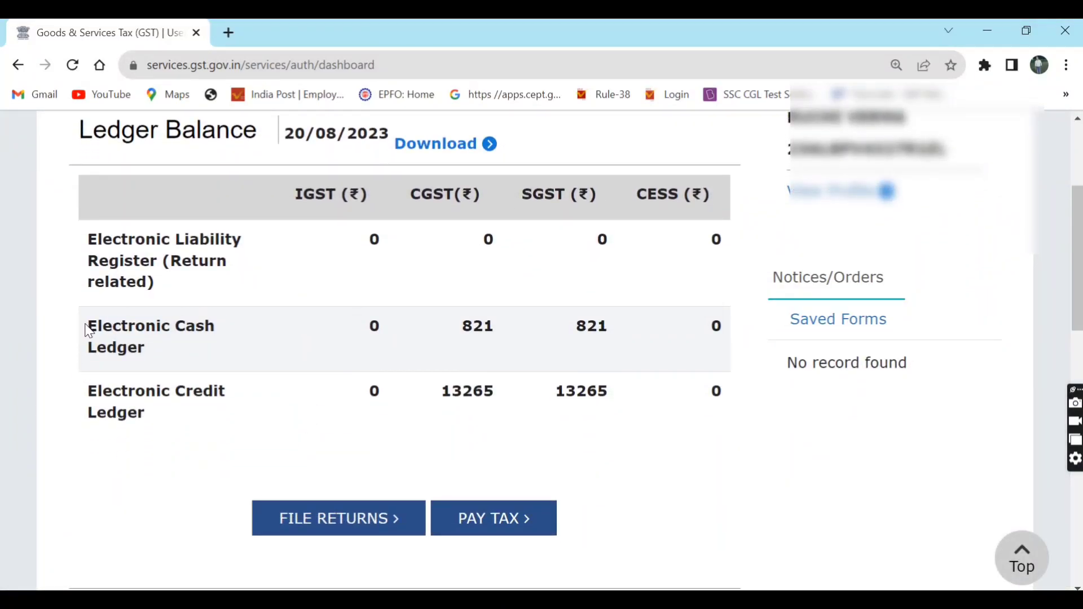
left_click_drag(89, 331, 725, 367)
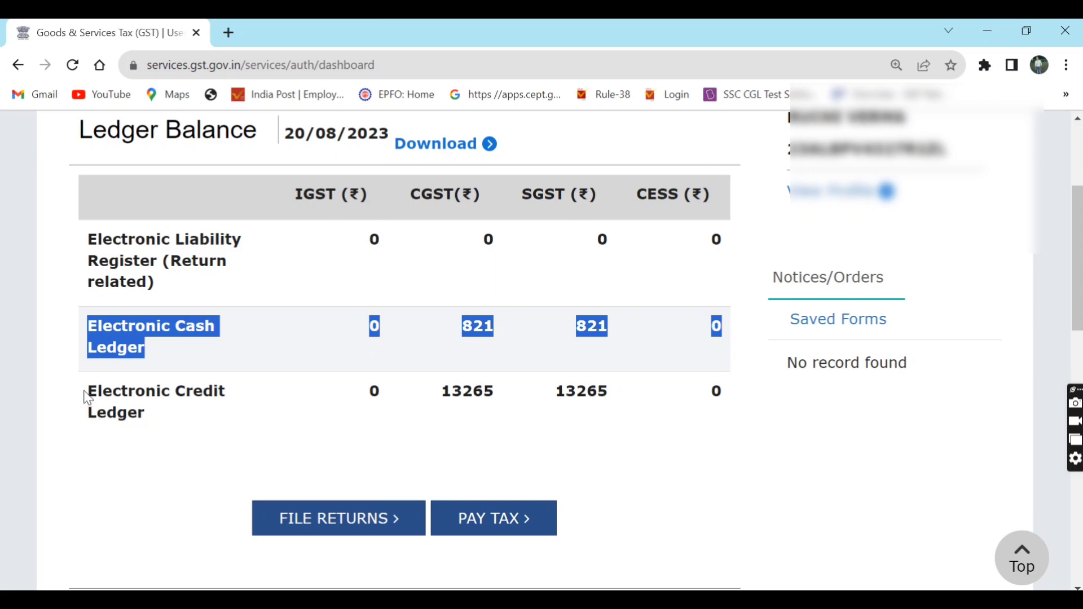
left_click_drag(86, 395, 733, 431)
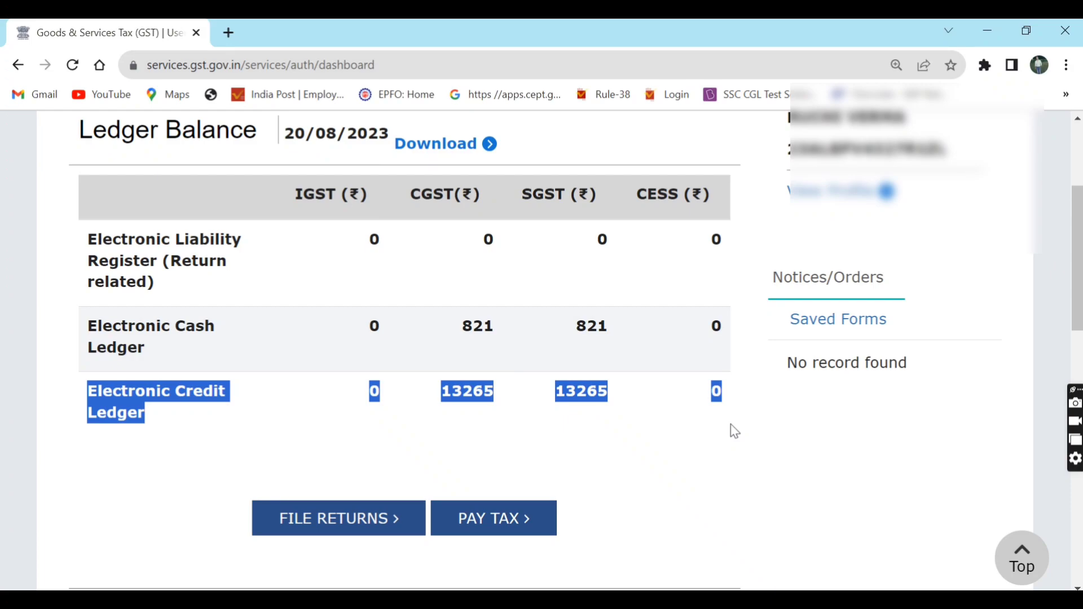
- Highlight the CGST credit balance of 13265 and the SGST credit balance
left_click(650, 441)
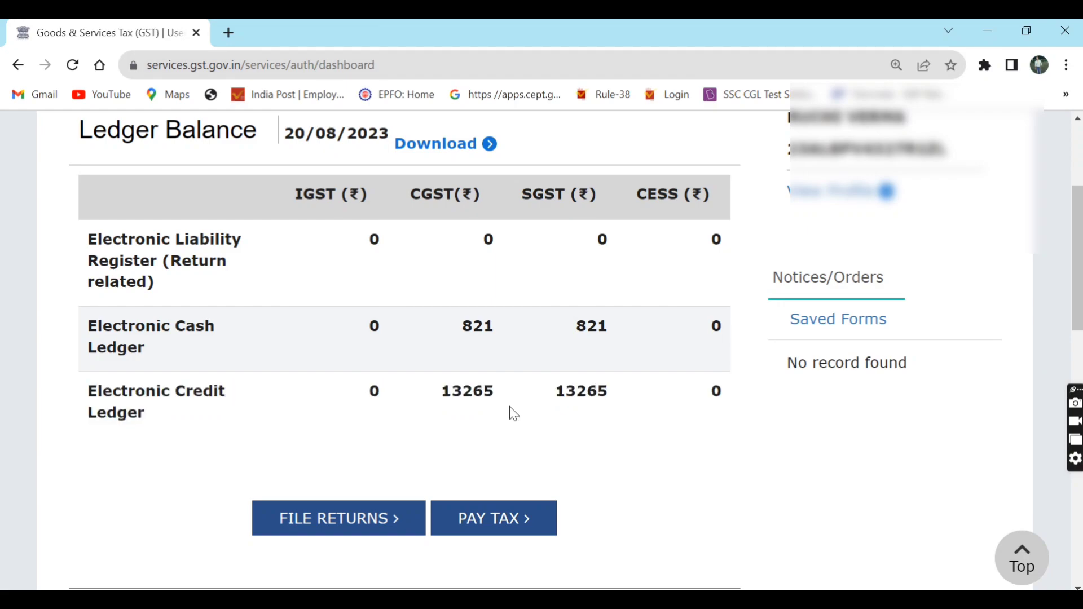
left_click_drag(445, 394, 508, 399)
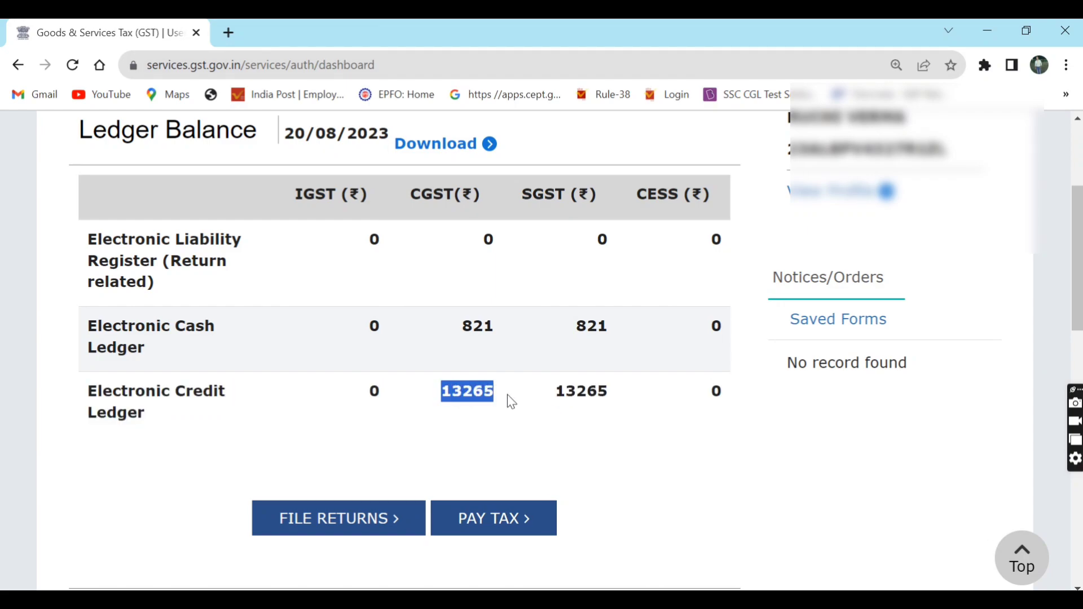
left_click_drag(564, 399, 628, 405)
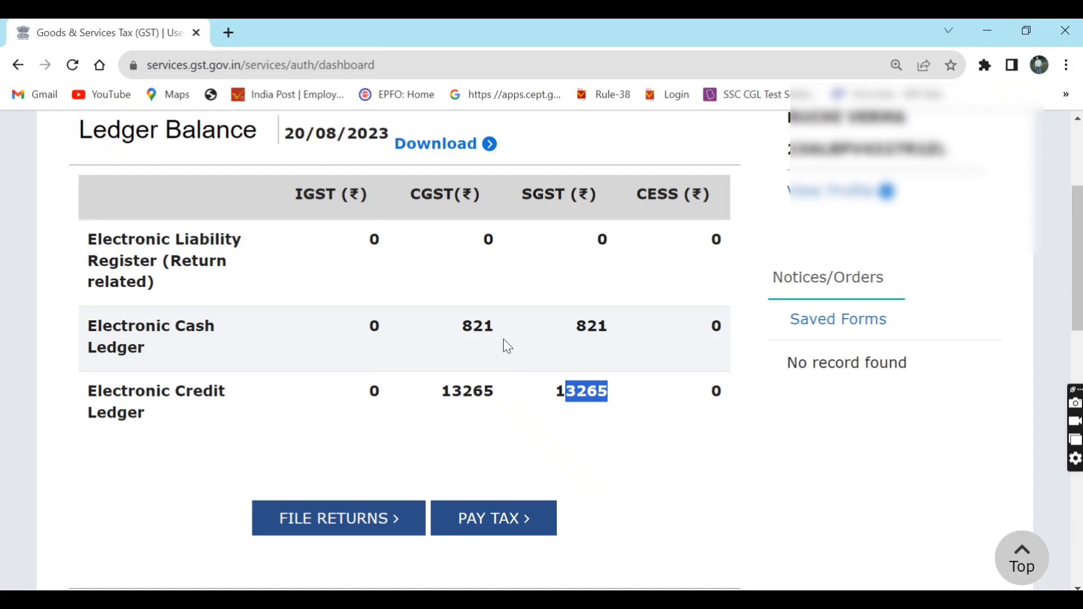
- Highlight the 821 CGST and SGST cash balances, then go to File Returns
left_click(452, 323)
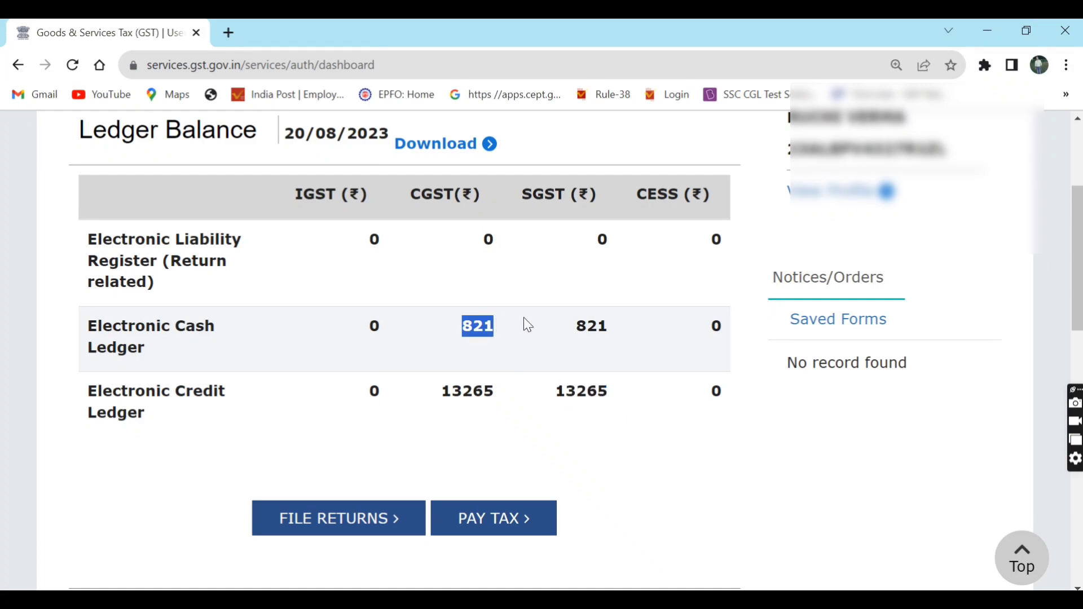
left_click_drag(546, 317, 620, 328)
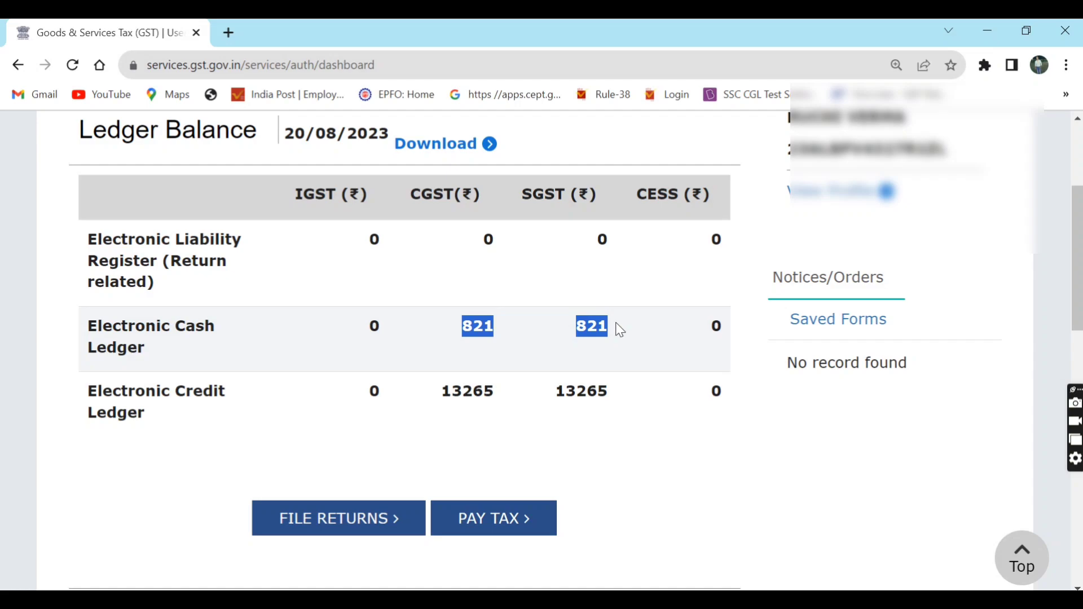
left_click(513, 321)
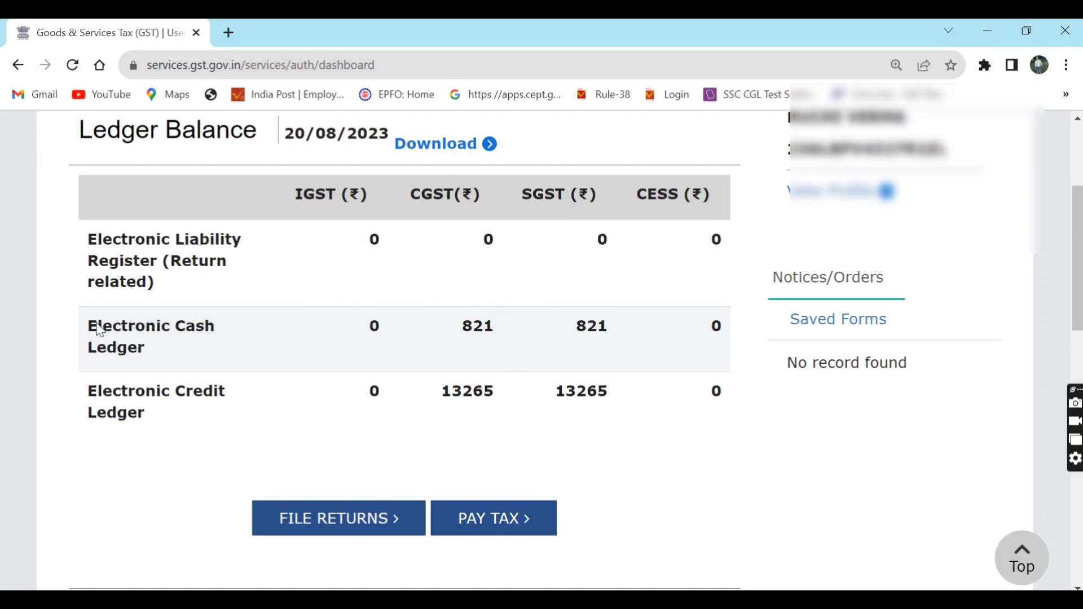
left_click_drag(89, 326, 162, 365)
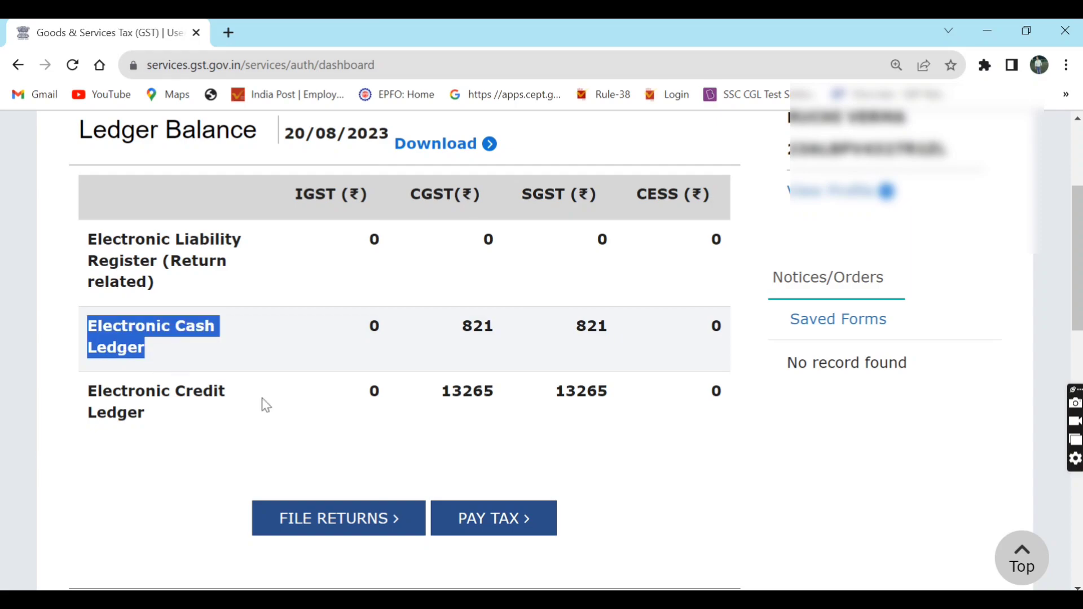
left_click(395, 517)
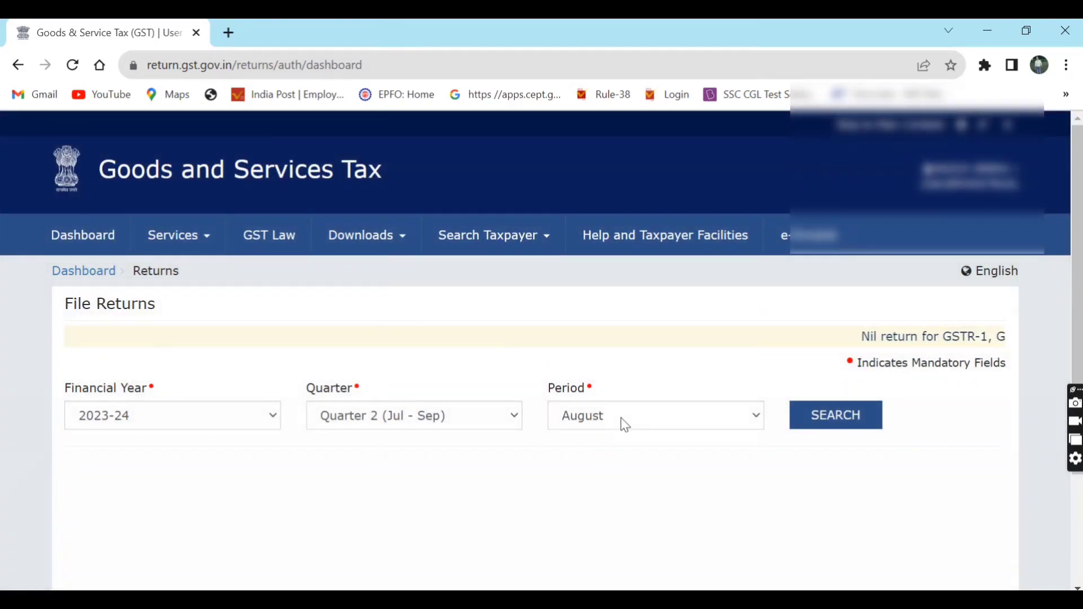
- Search the July 2023-24 returns and view the GSTR-2B ITC statement
left_click(624, 423)
left_click(607, 437)
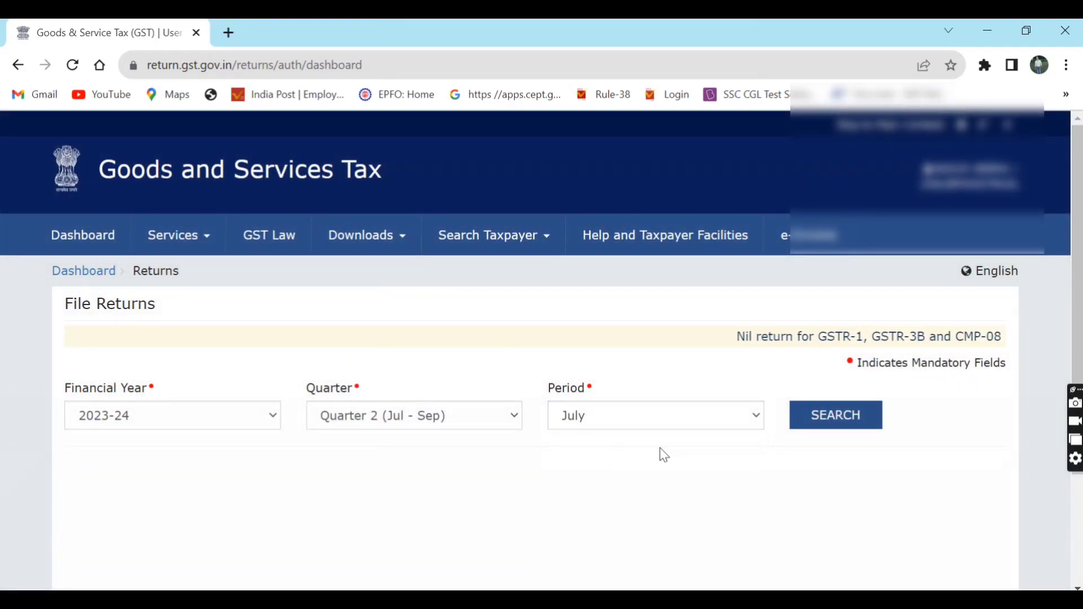
left_click(806, 416)
scroll(807, 415, "down", 1)
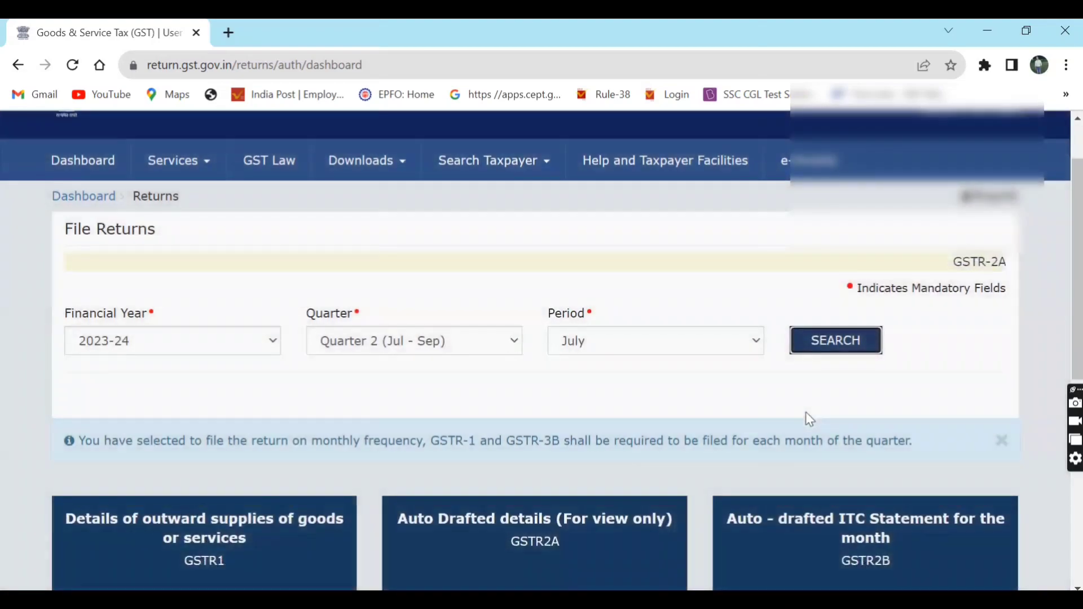
scroll(807, 416, "down", 6)
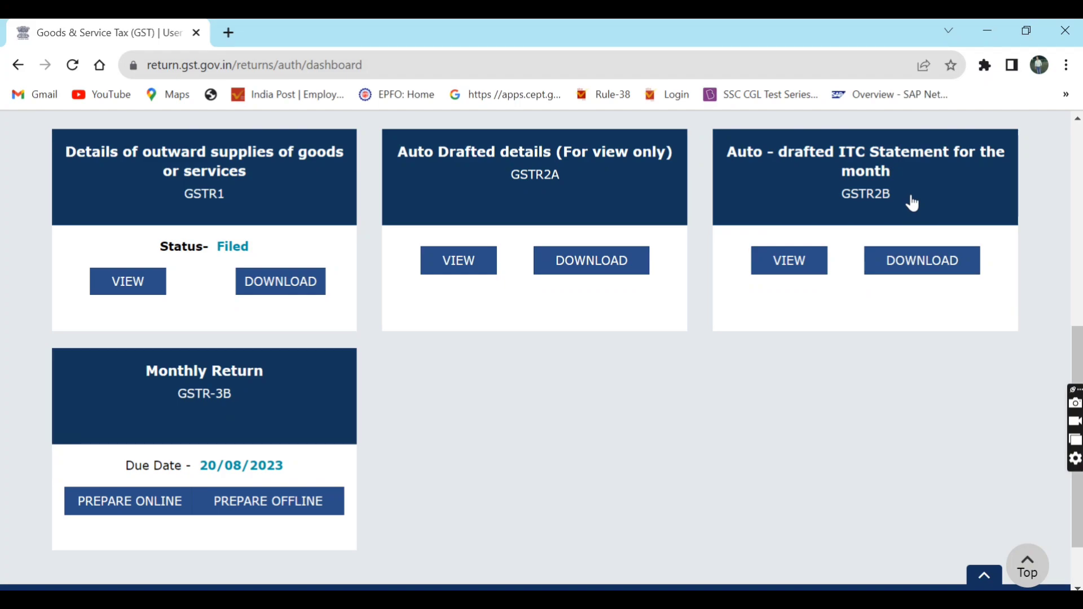
left_click(863, 195)
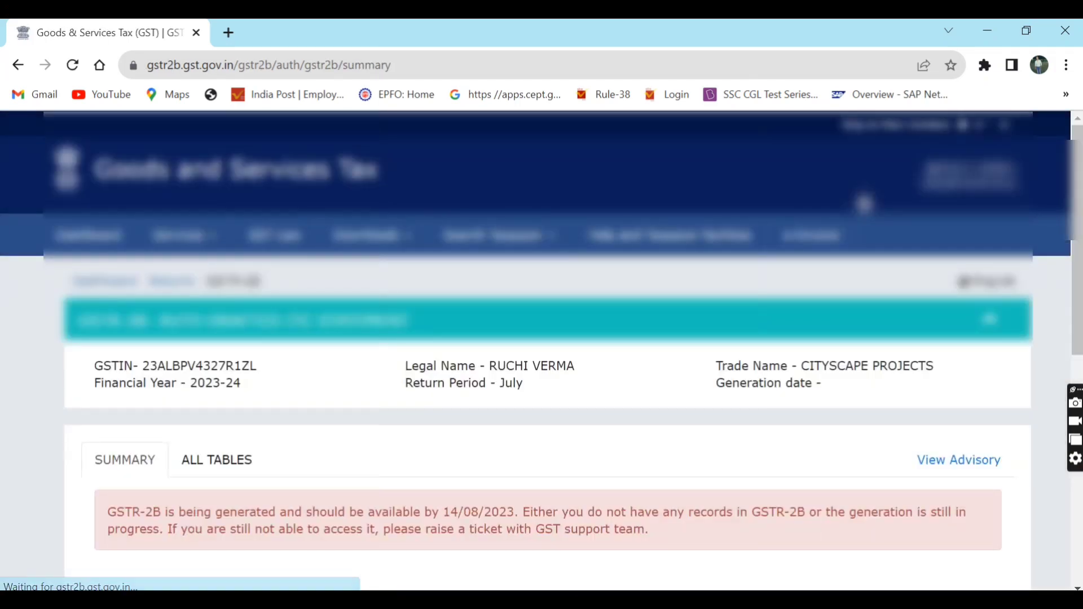
scroll(864, 202, "down", 4)
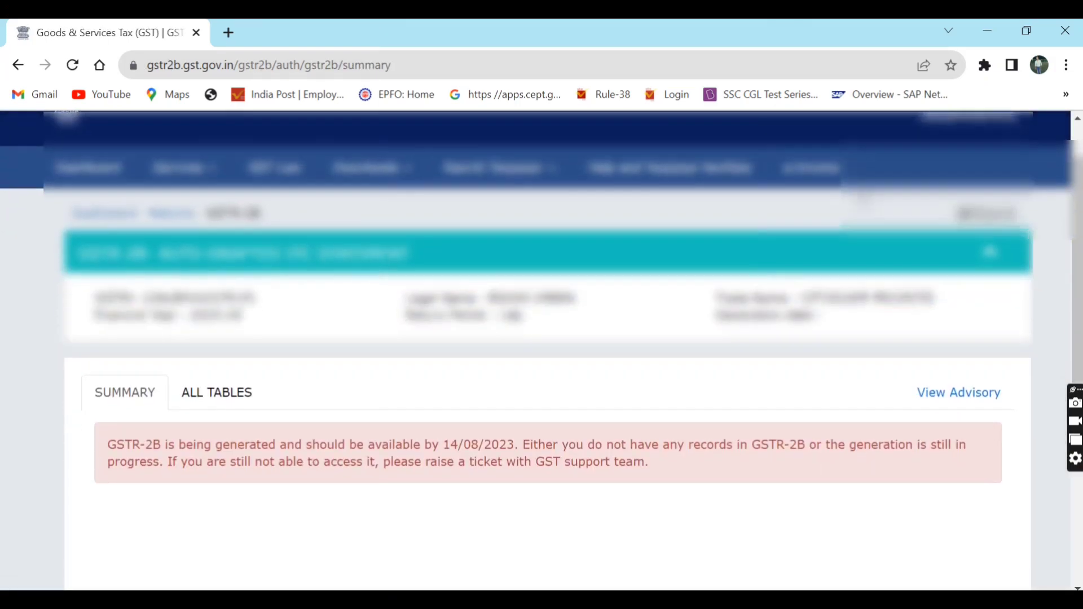
scroll(864, 201, "down", 1)
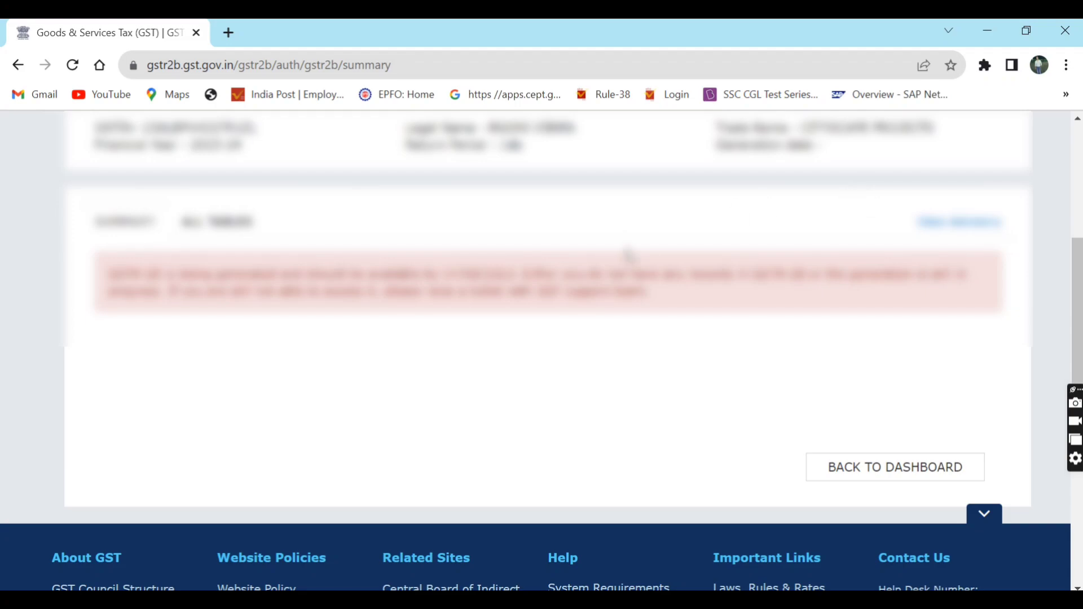
- Back on the returns dashboard, search July and prepare the GSTR-3B online
left_click(897, 470)
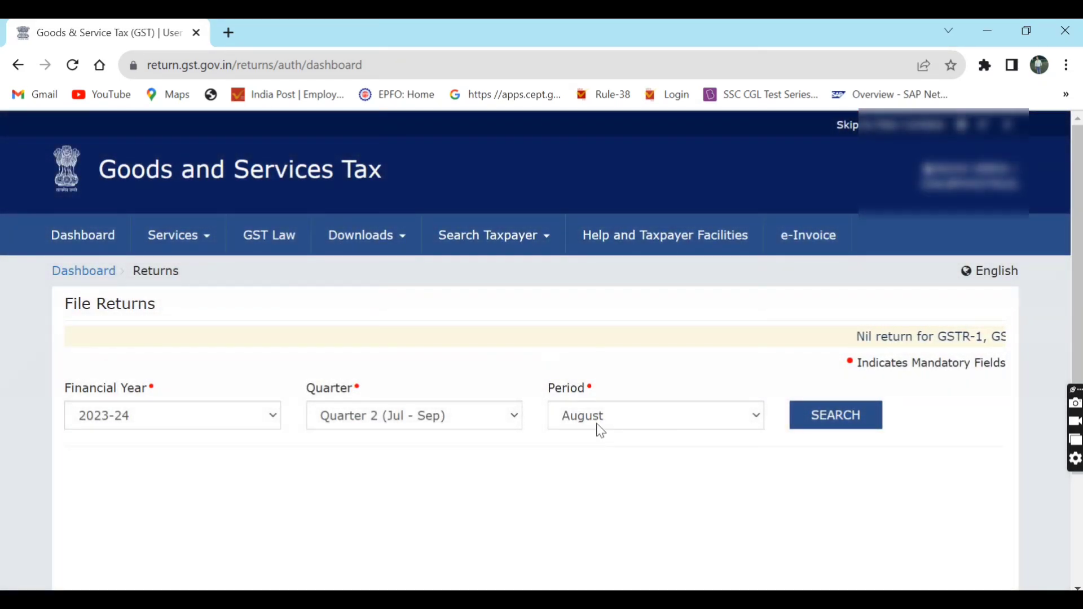
left_click(599, 430)
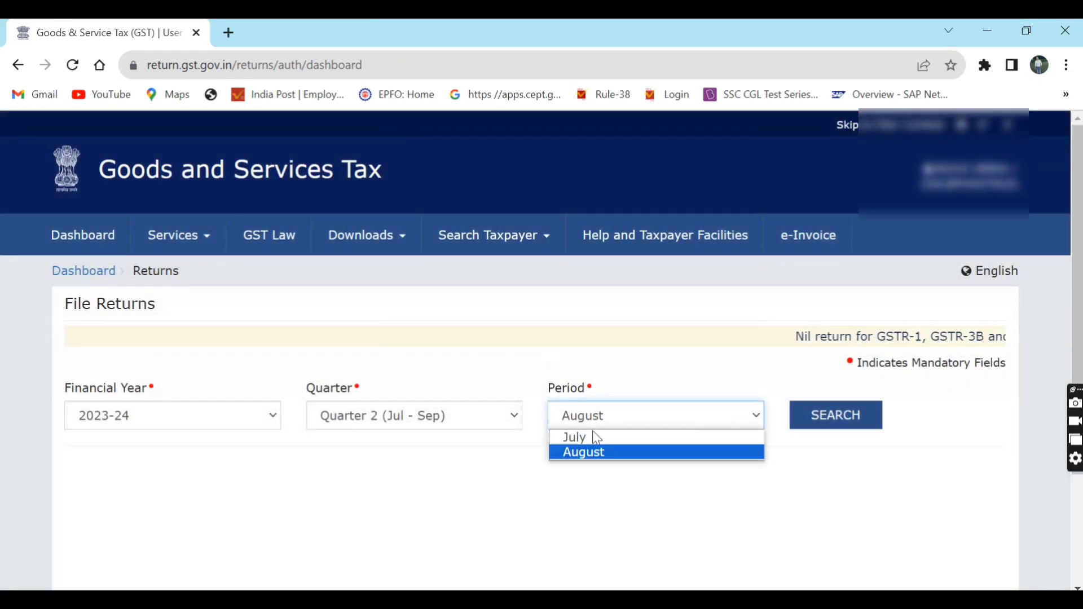
left_click(590, 435)
left_click(808, 427)
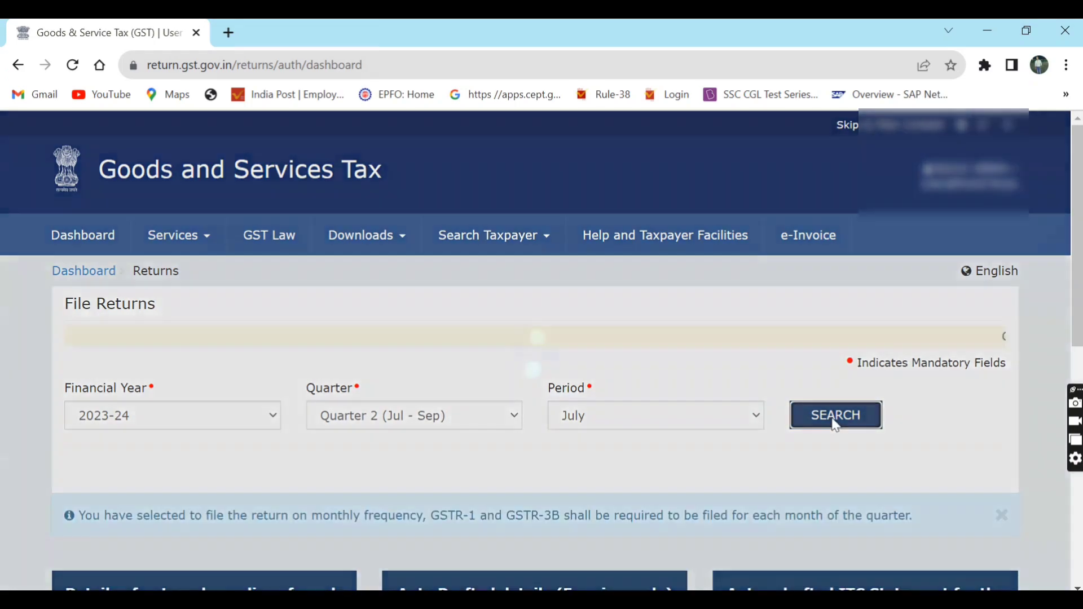
scroll(836, 424, "down", 8)
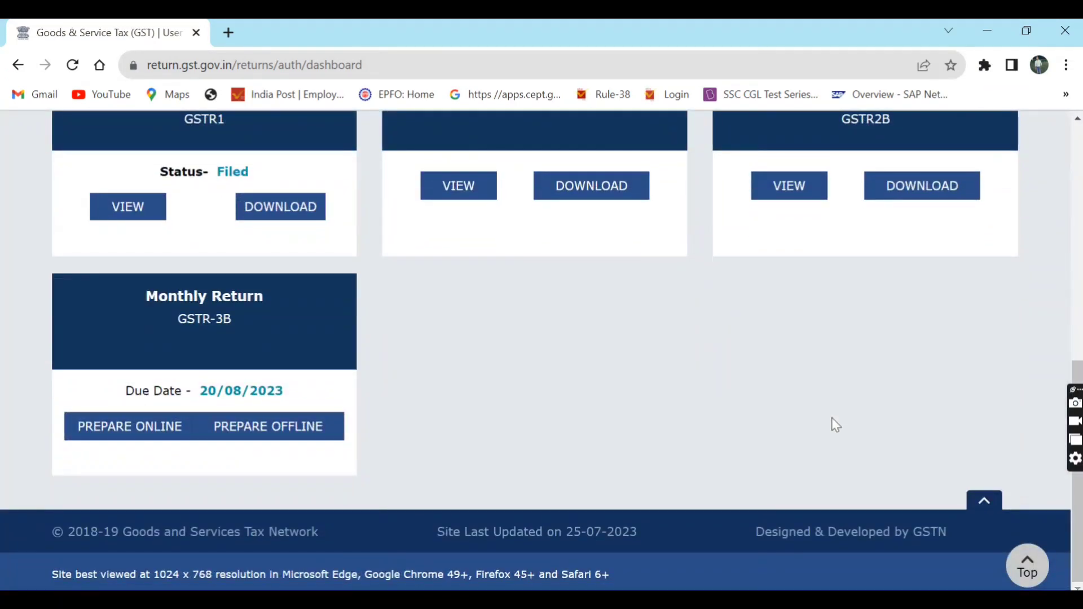
left_click(158, 430)
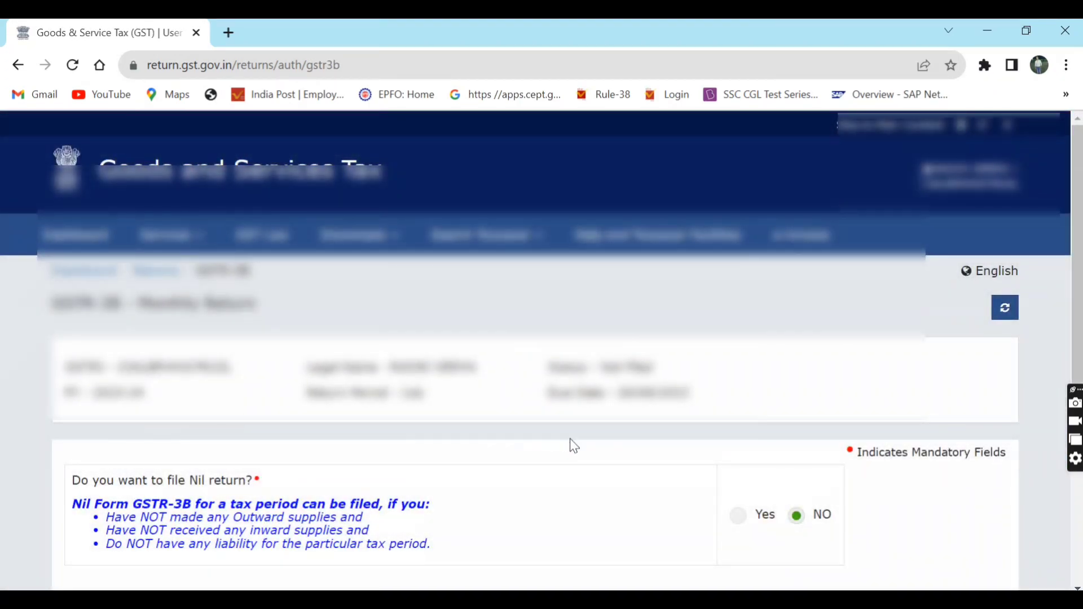
- Leave the nil-return answer at No and continue to the GSTR-3B return page
scroll(574, 445, "down", 3)
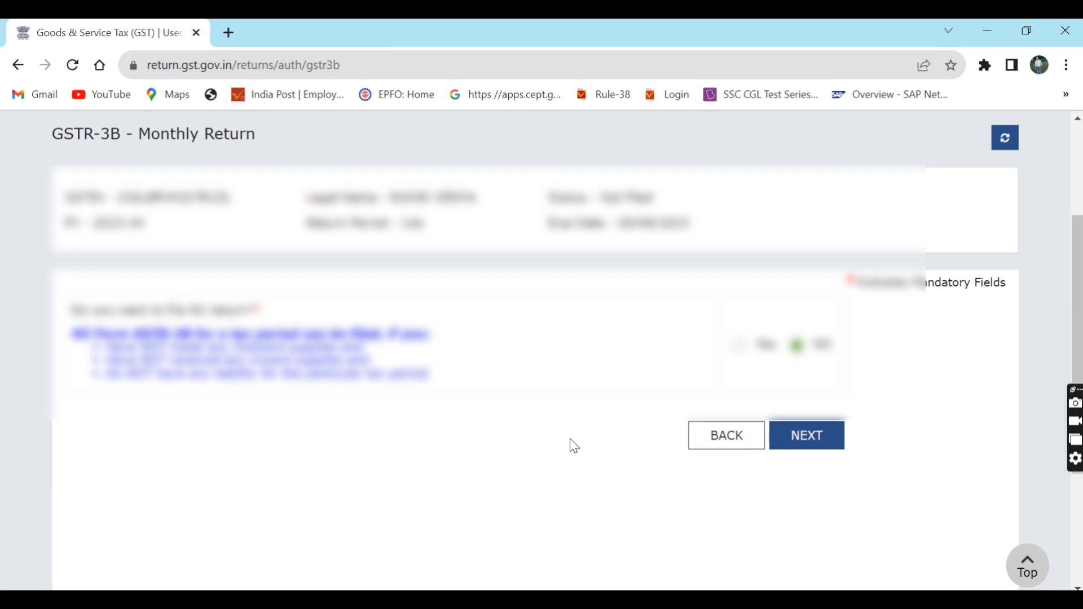
left_click(834, 451)
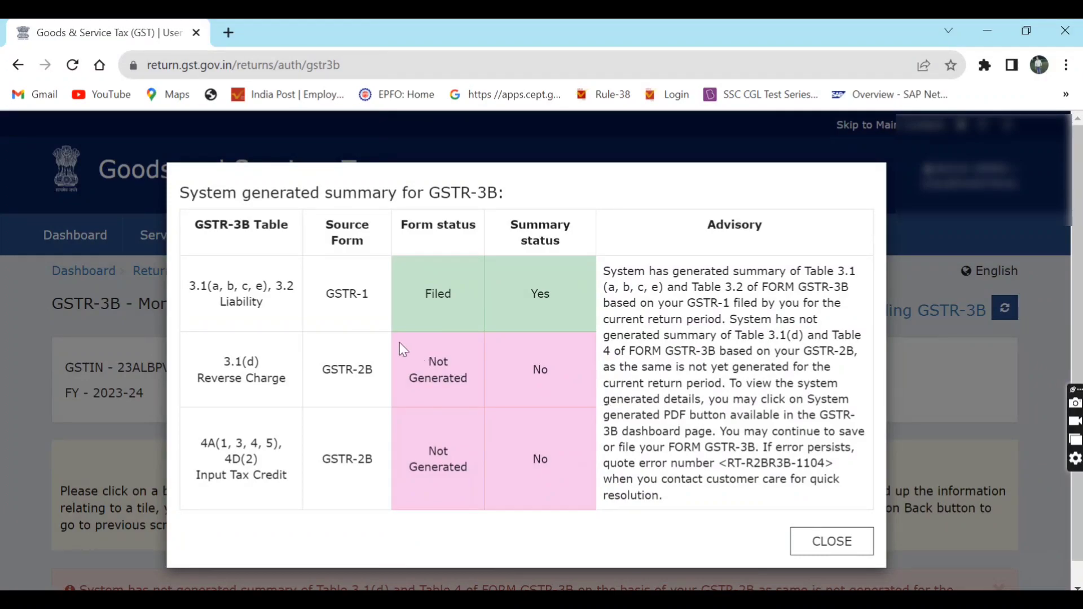
left_click_drag(326, 296, 545, 316)
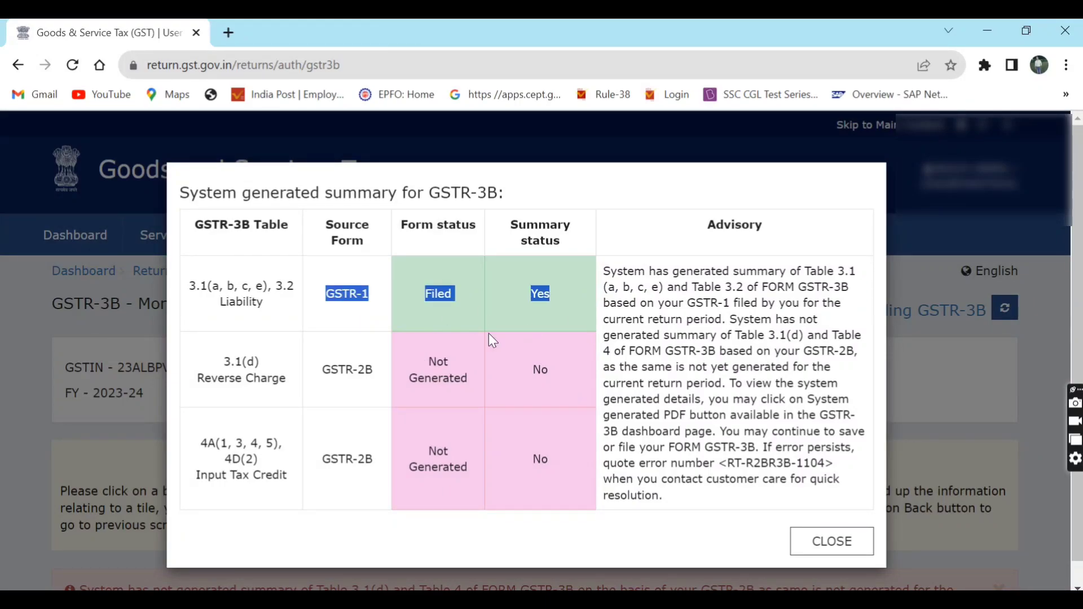
left_click_drag(428, 357, 570, 371)
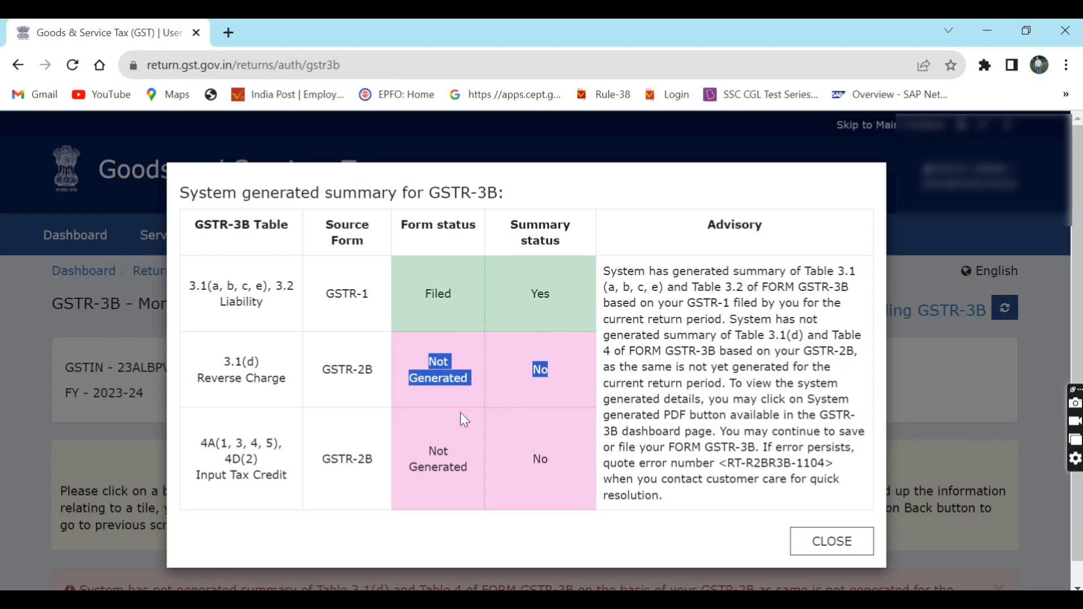
left_click_drag(428, 450, 573, 472)
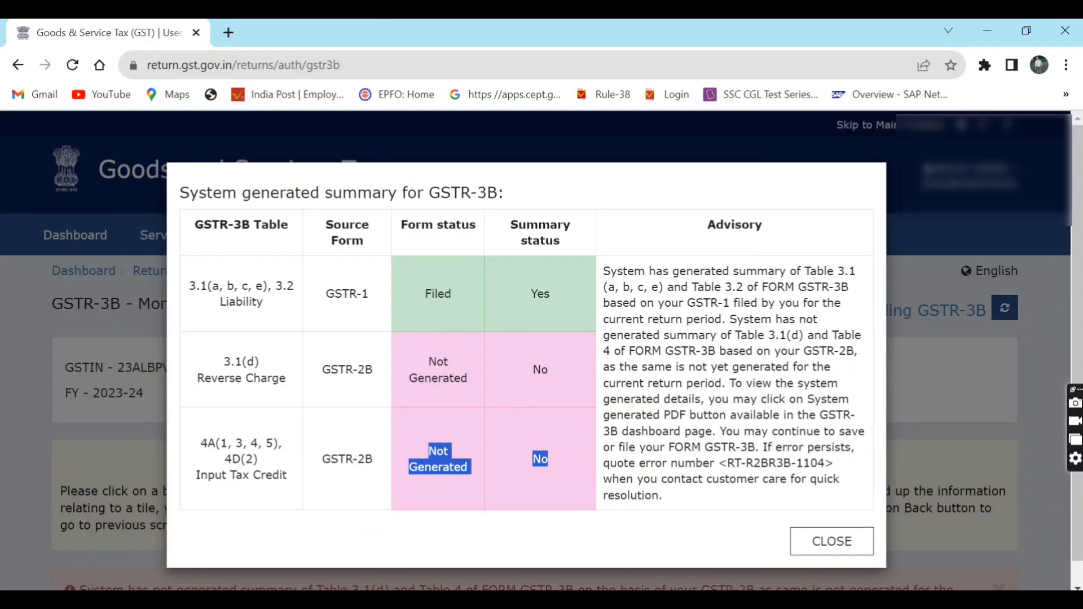
- Close the system-generated summary and scroll over the GSTR-3B tiles
left_click(851, 552)
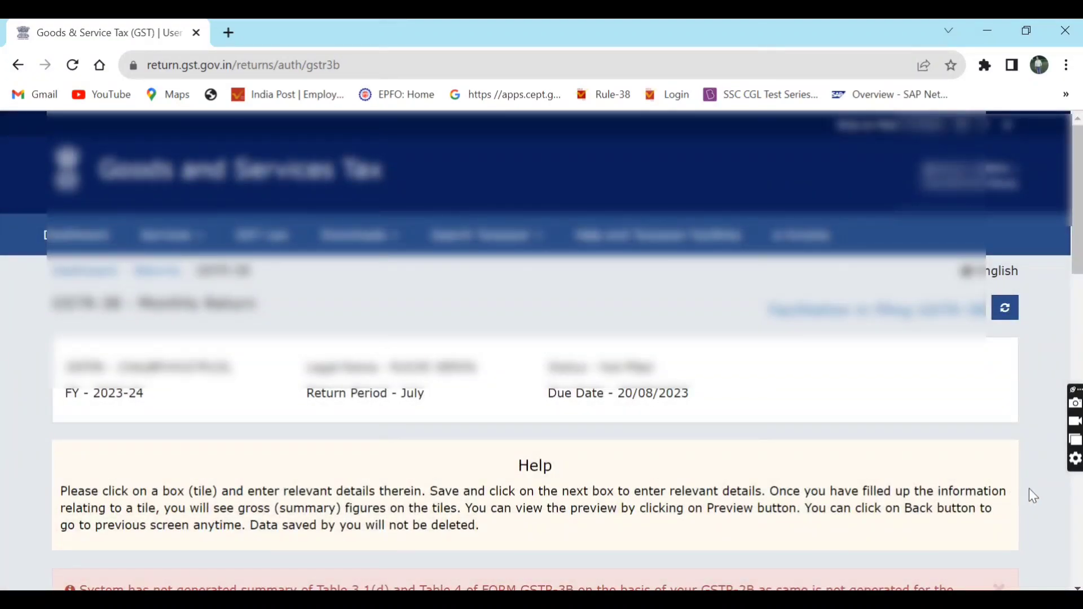
scroll(1029, 489, "down", 8)
scroll(1033, 496, "down", 3)
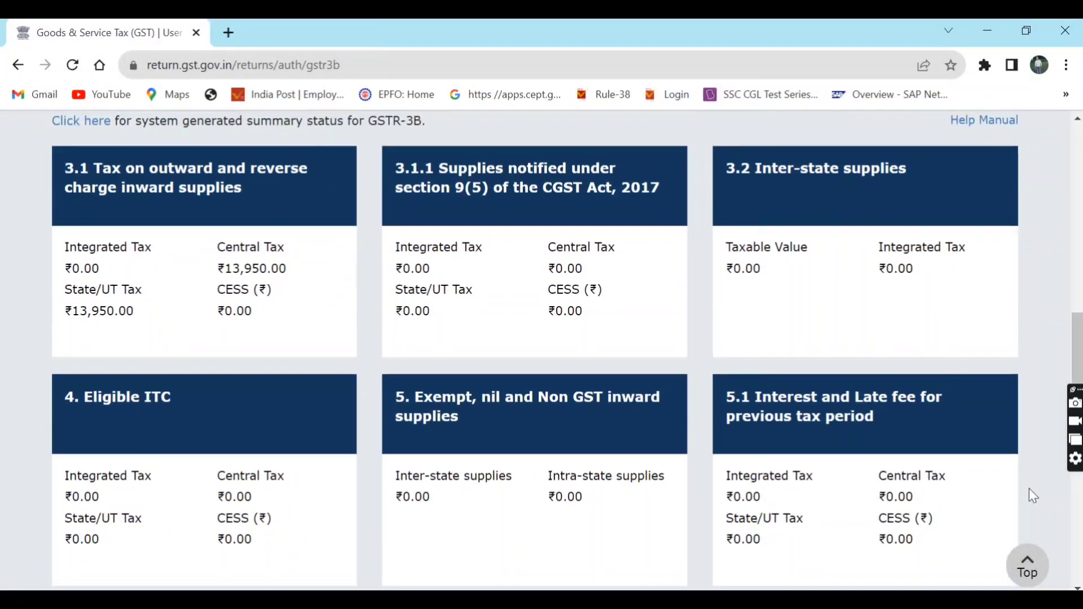
scroll(1033, 495, "up", 6)
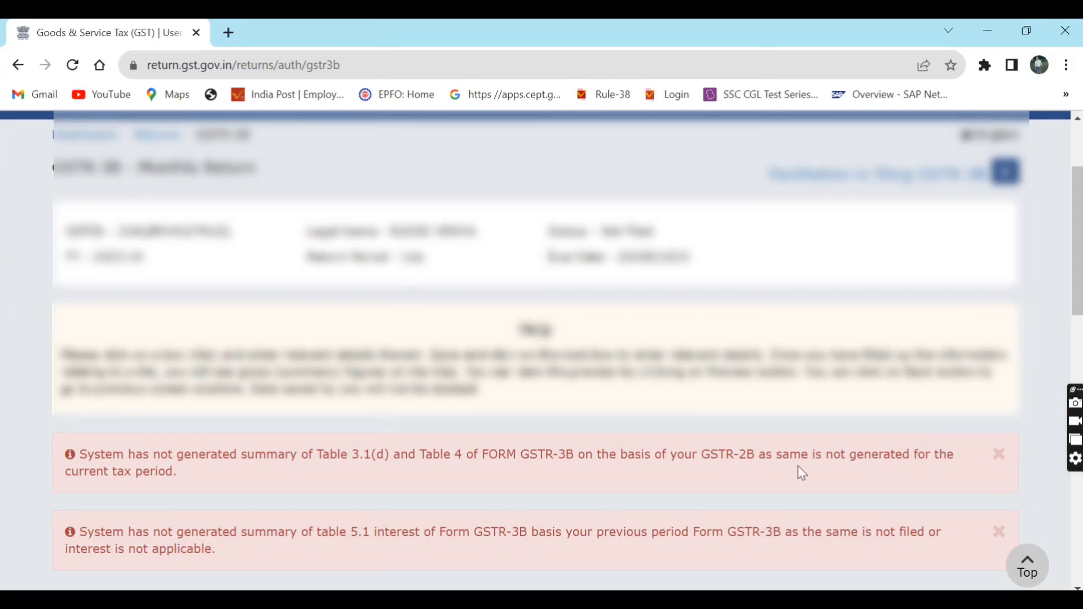
- Highlight the two red warning messages, then review the table 3.1 totals
double_click(874, 456)
triple_click(874, 456)
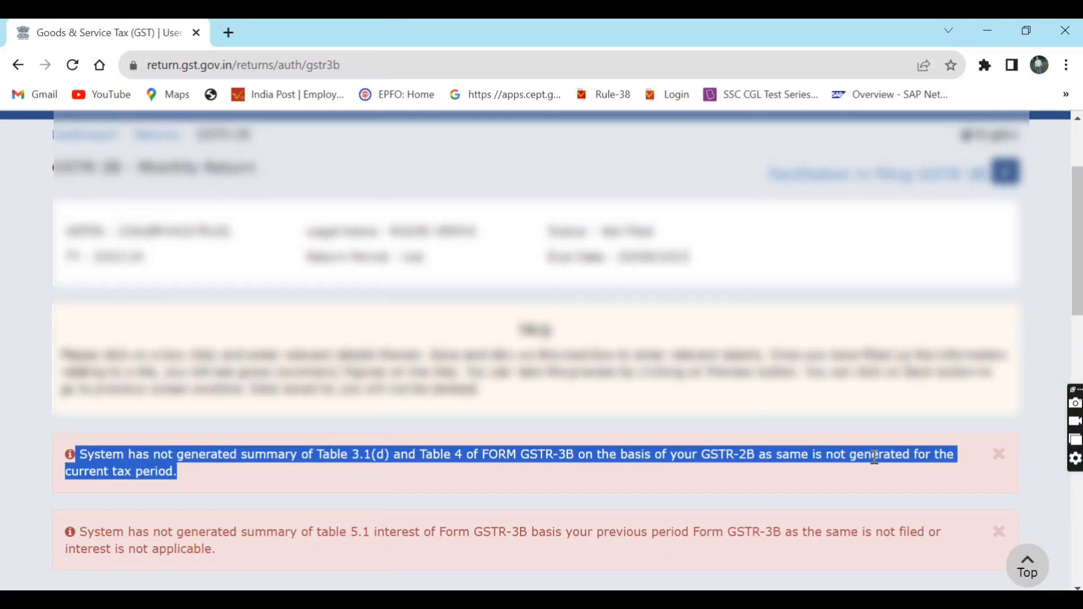
triple_click(849, 536)
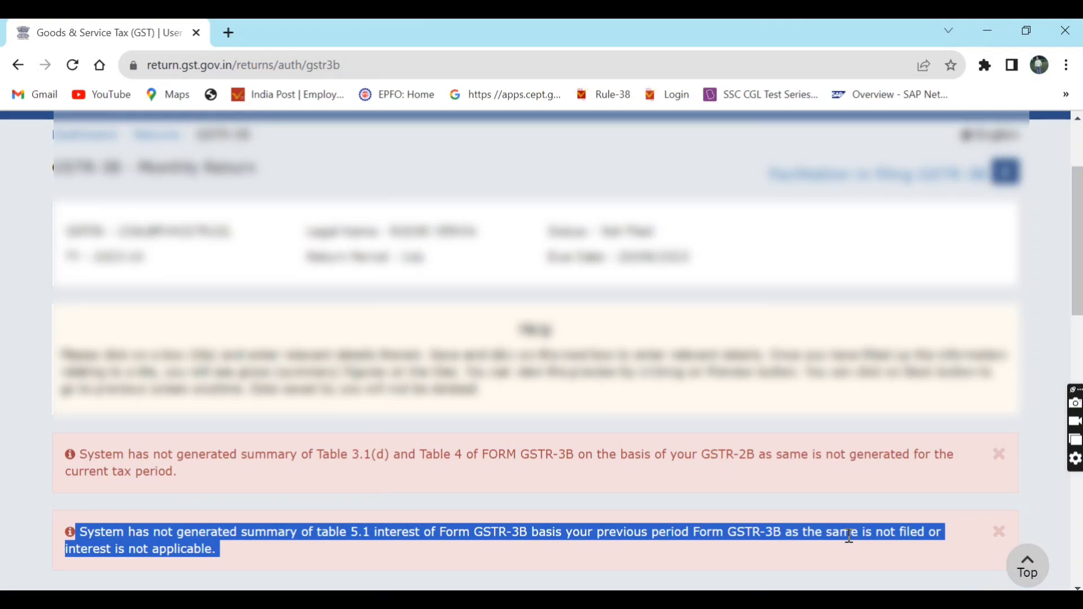
left_click(1052, 506)
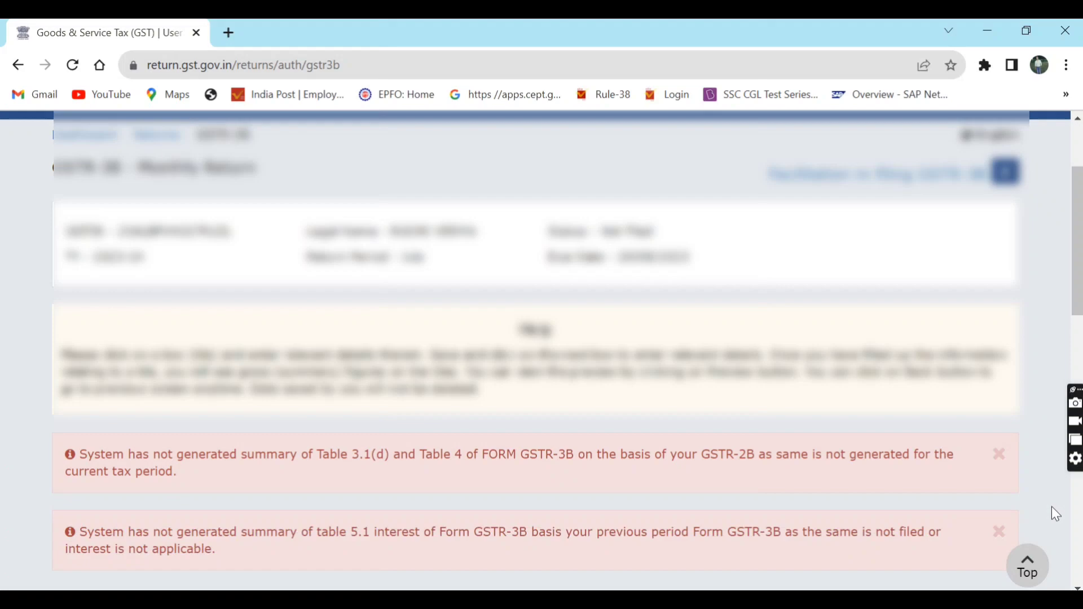
scroll(1052, 507, "down", 4)
scroll(1052, 507, "down", 4)
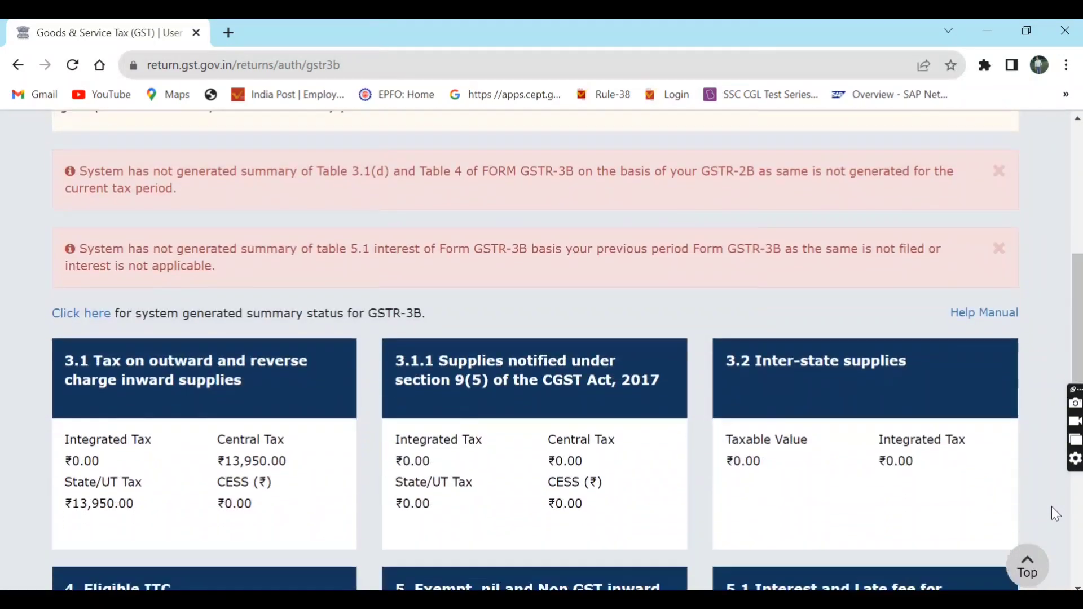
scroll(1052, 507, "down", 1)
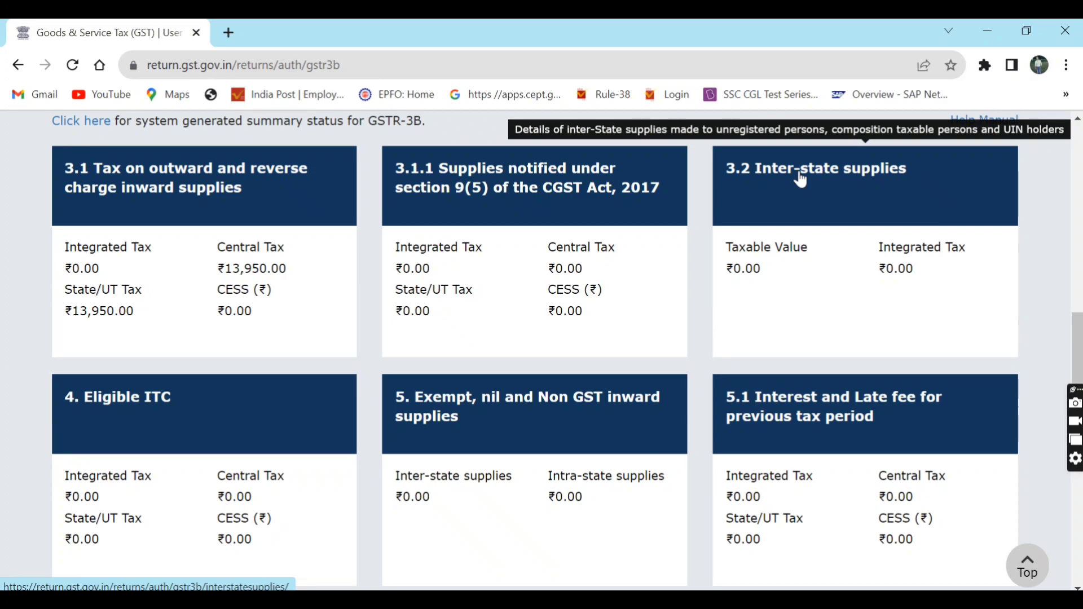
- Check table 4 Eligible ITC: Integrated, Central, State/UT and CESS all read 0.00
left_click(101, 424)
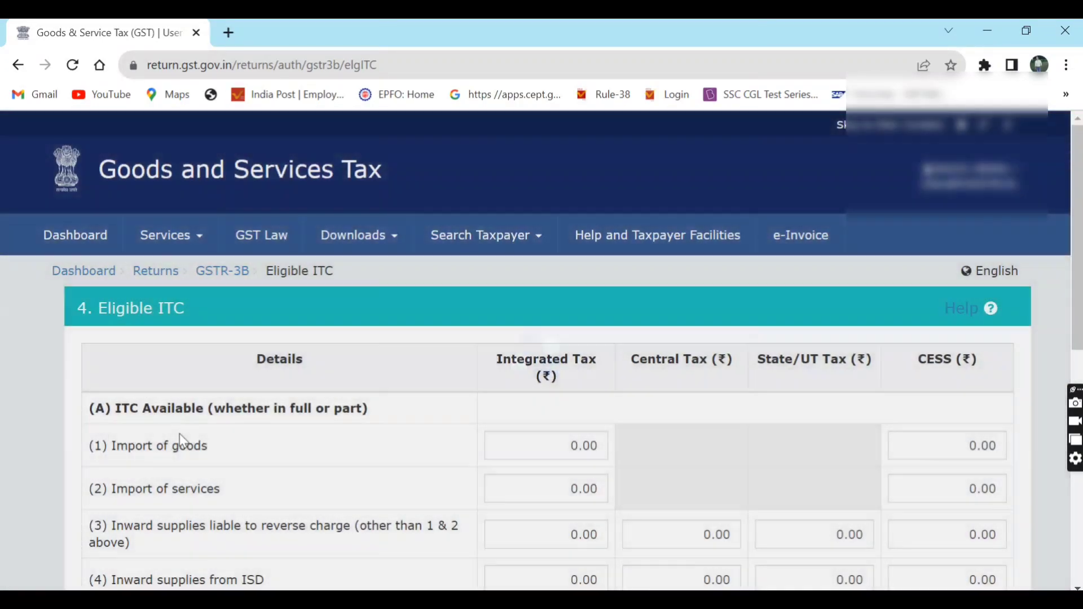
scroll(181, 441, "down", 2)
scroll(181, 441, "down", 4)
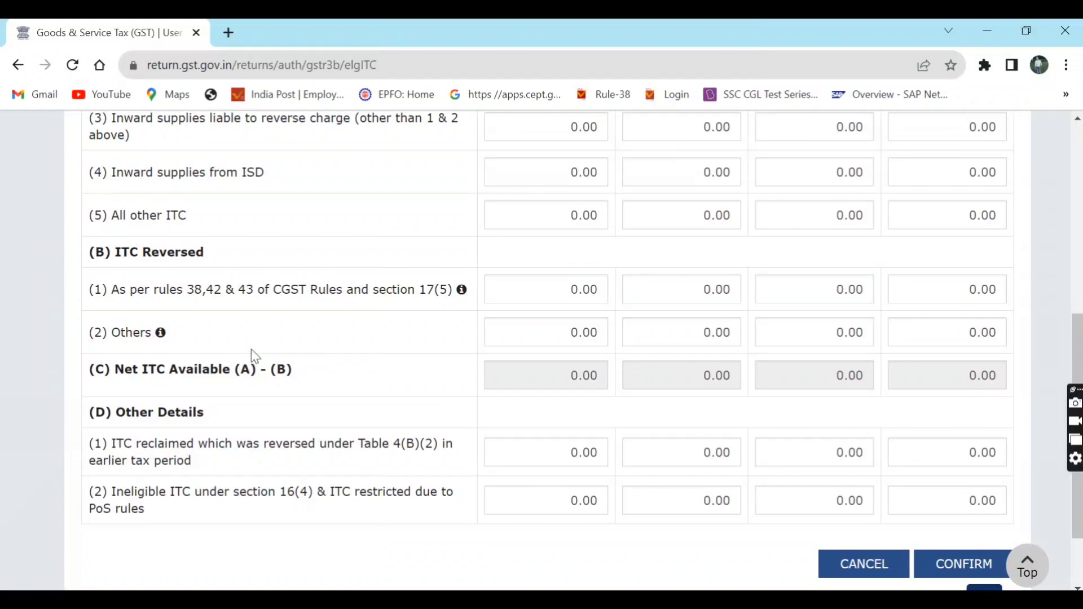
triple_click(175, 216)
left_click(268, 213)
scroll(269, 213, "up", 5)
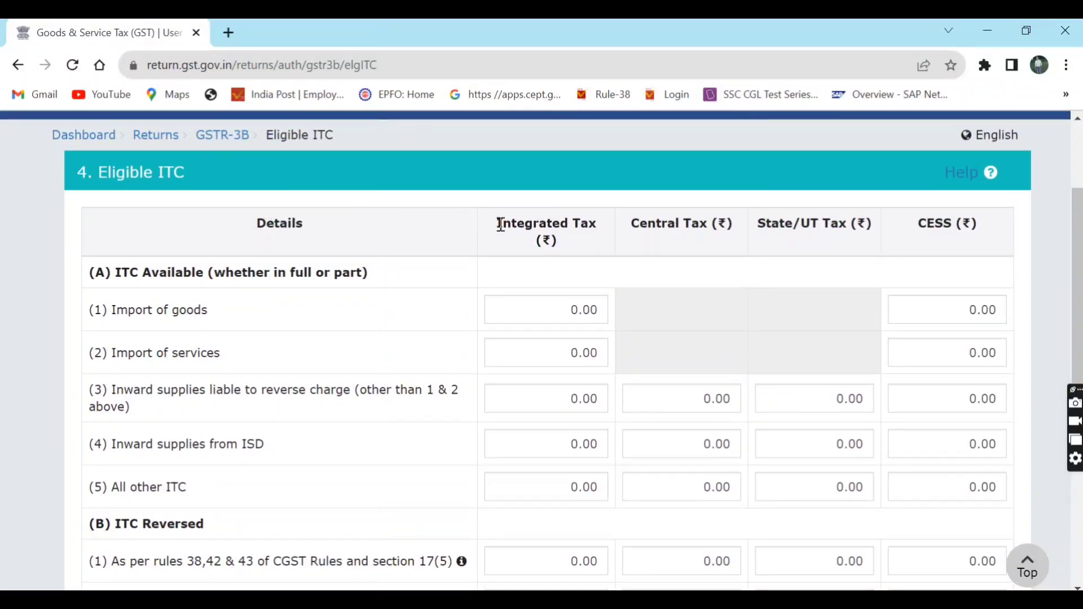
double_click(527, 226)
double_click(649, 223)
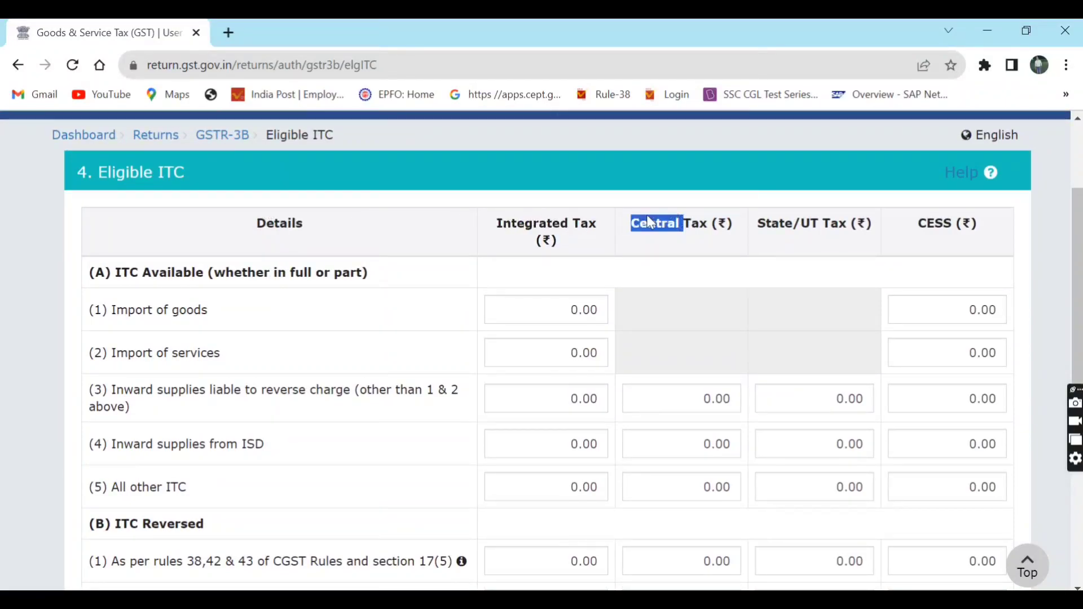
double_click(783, 220)
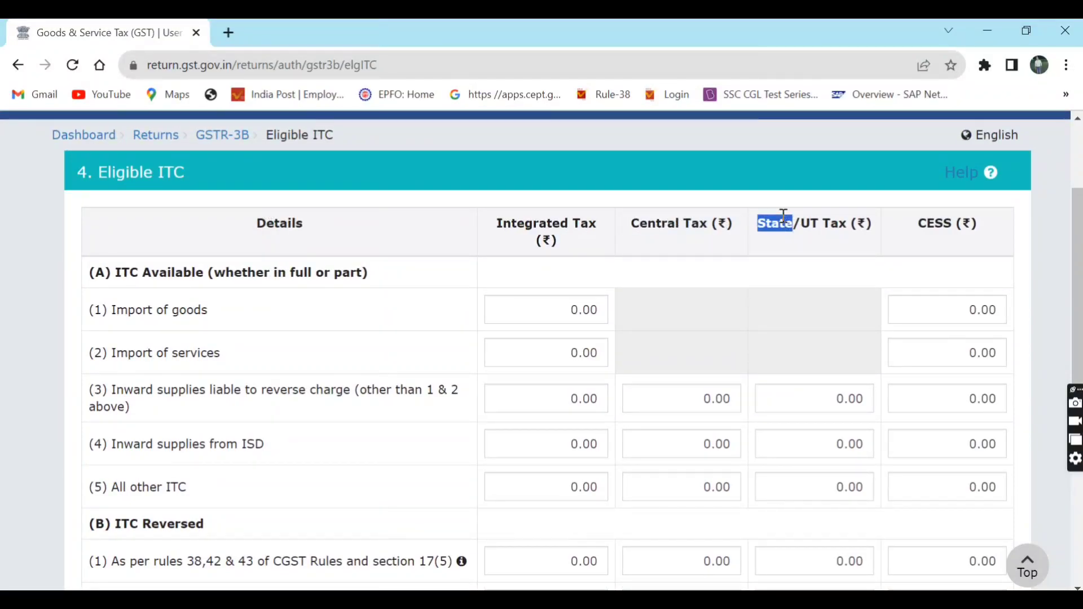
triple_click(939, 223)
scroll(939, 226, "down", 6)
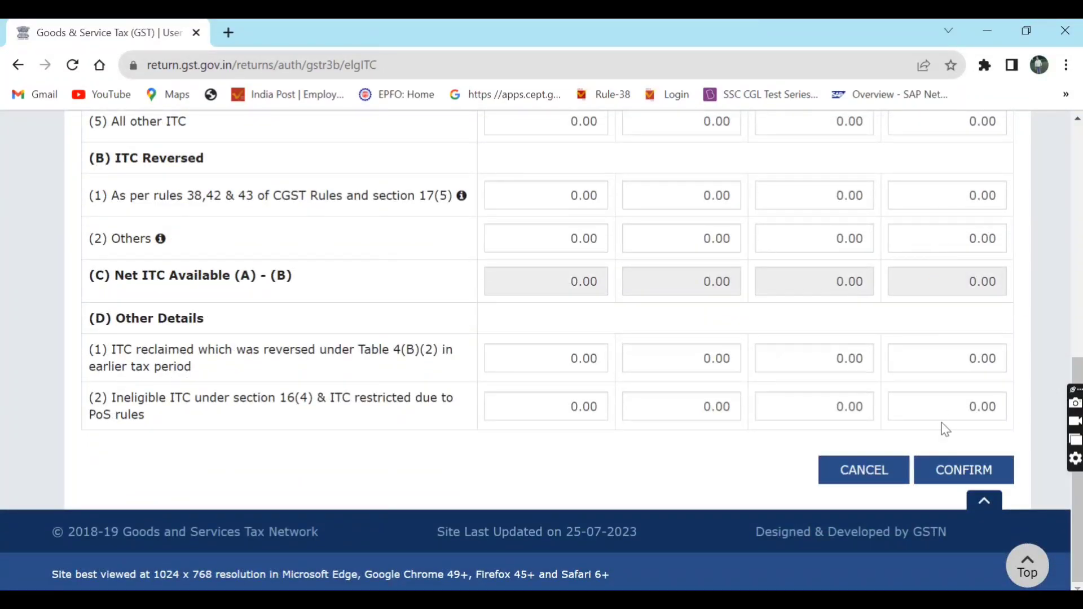
- Confirm the Eligible ITC values, then accept Table 5 exempt, nil and non-GST supplies at 0.00
left_click(946, 470)
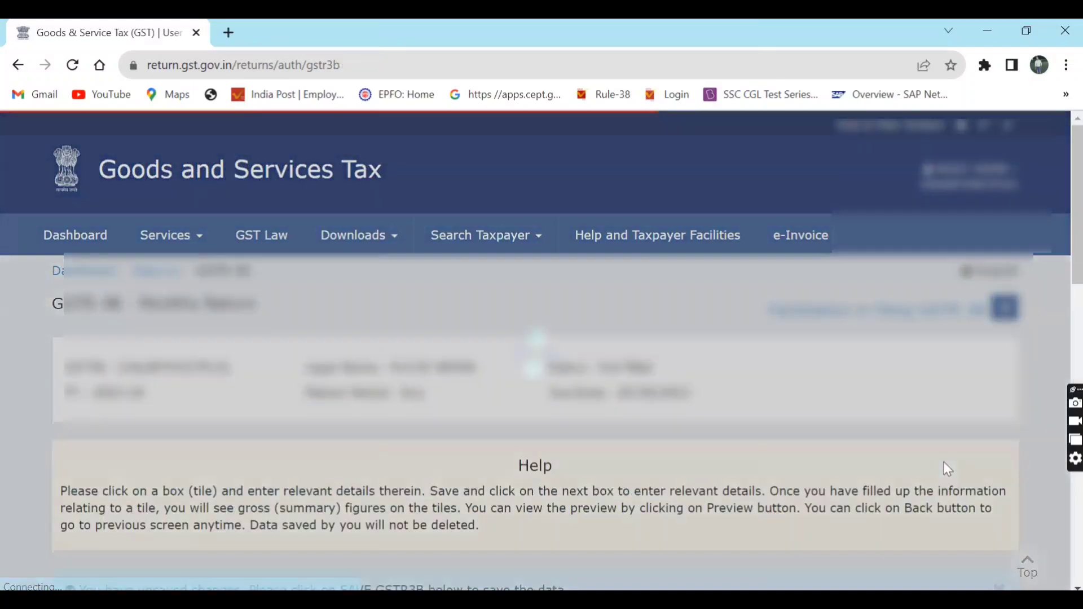
scroll(944, 469, "down", 6)
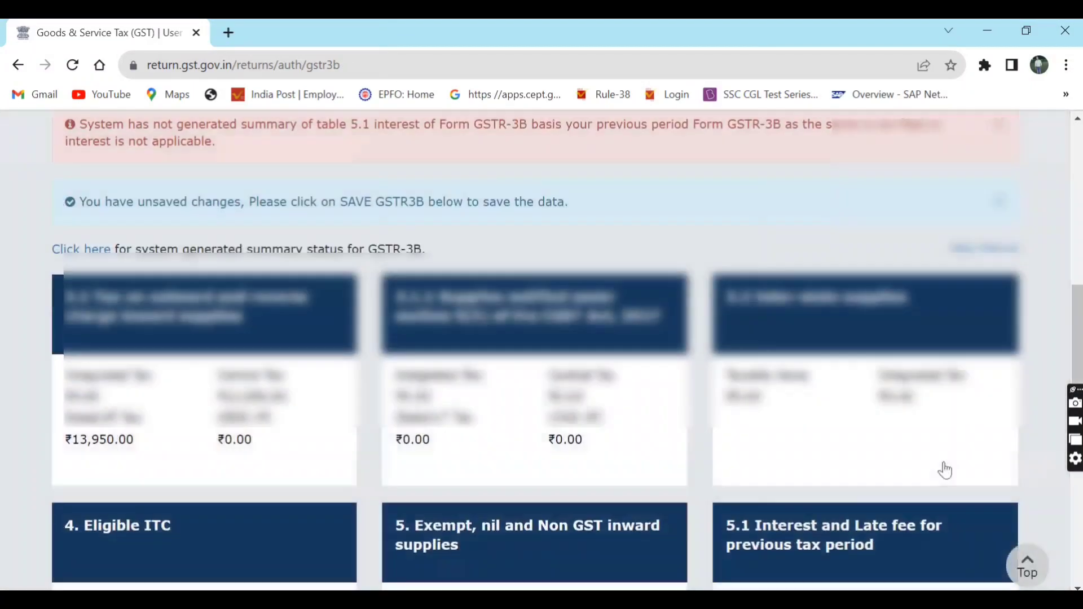
scroll(943, 468, "down", 1)
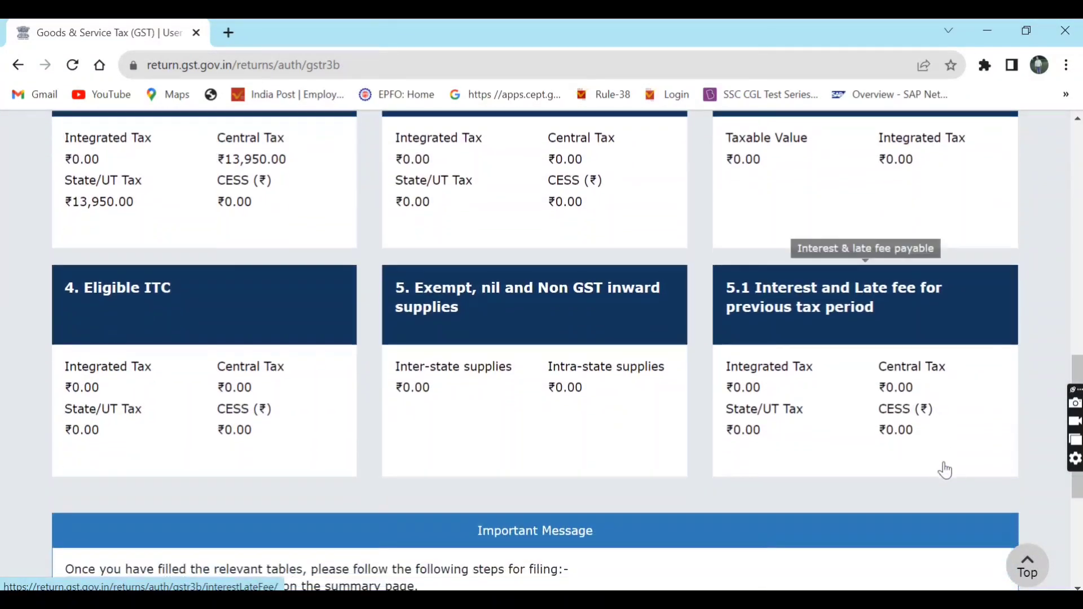
left_click(609, 378)
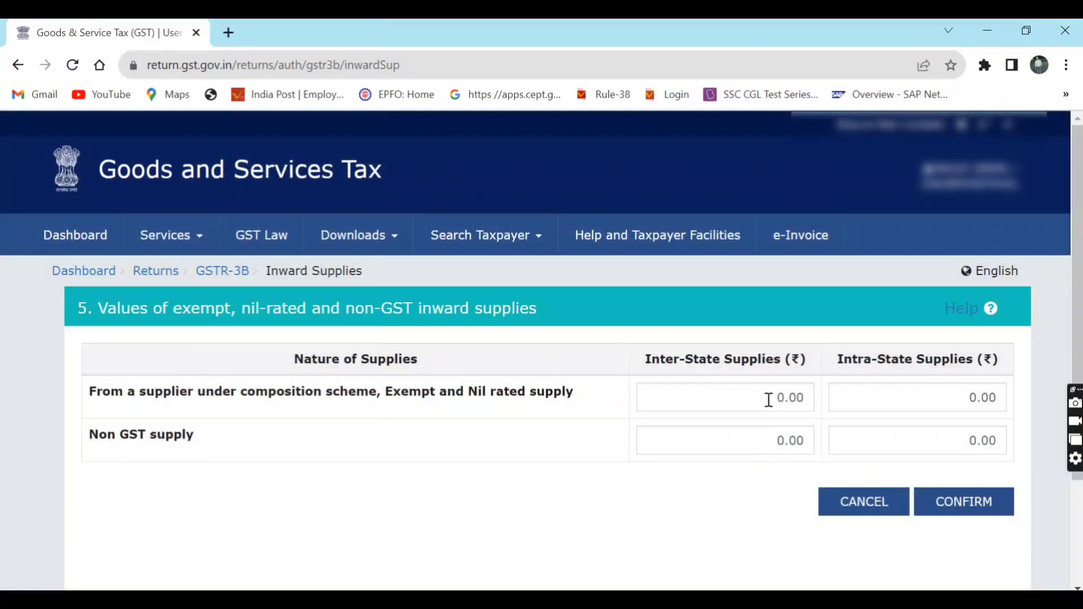
left_click(988, 507)
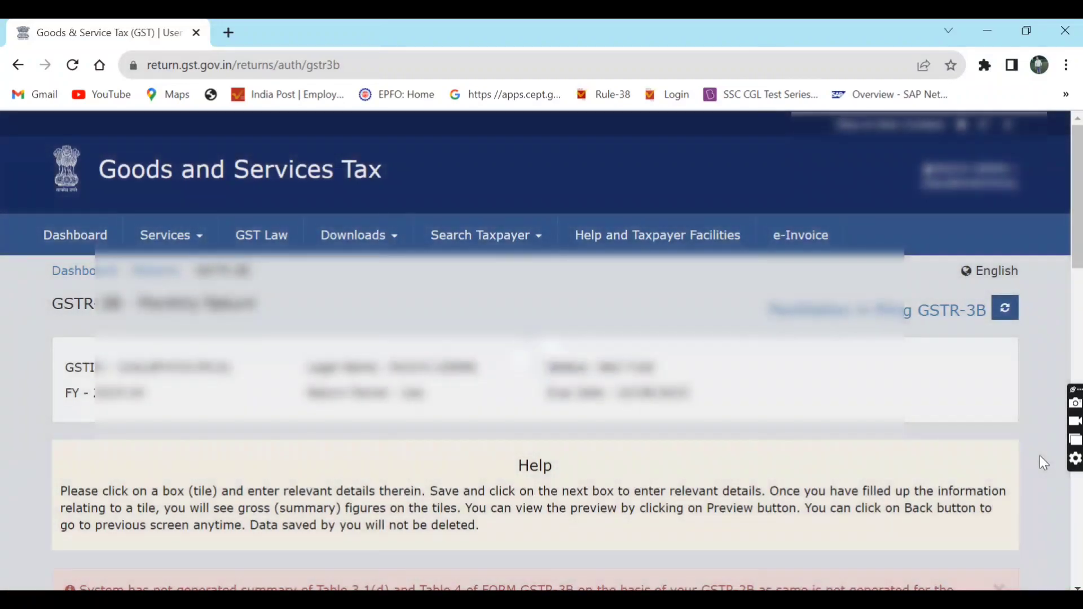
scroll(1040, 456, "down", 3)
scroll(1040, 458, "down", 7)
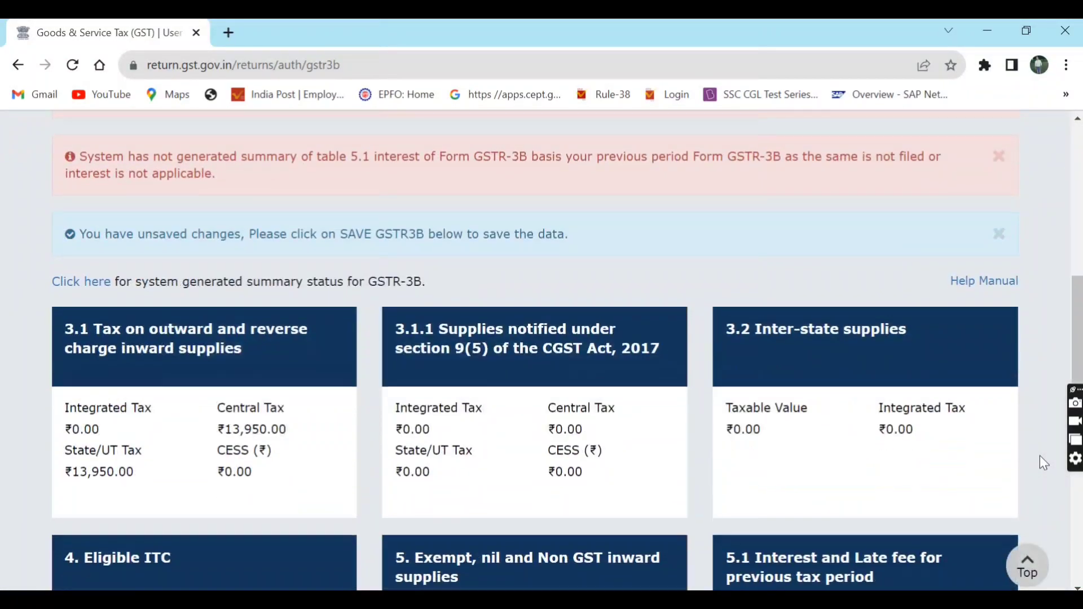
scroll(1041, 456, "down", 2)
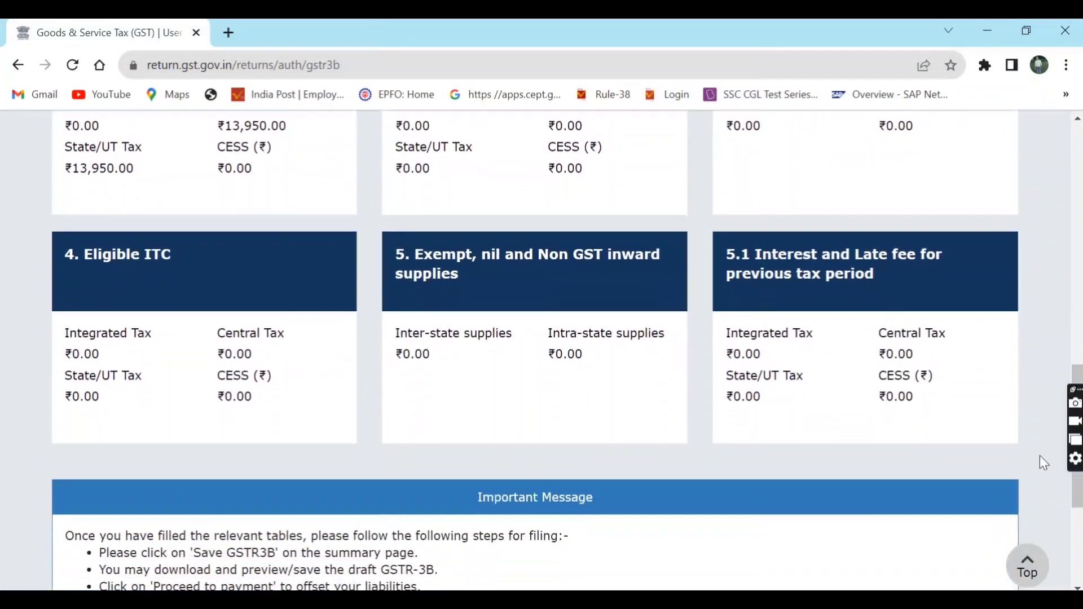
- Open tile 5.1 and review the Central and State/UT interest and late fee amounts at 0.00
left_click(906, 328)
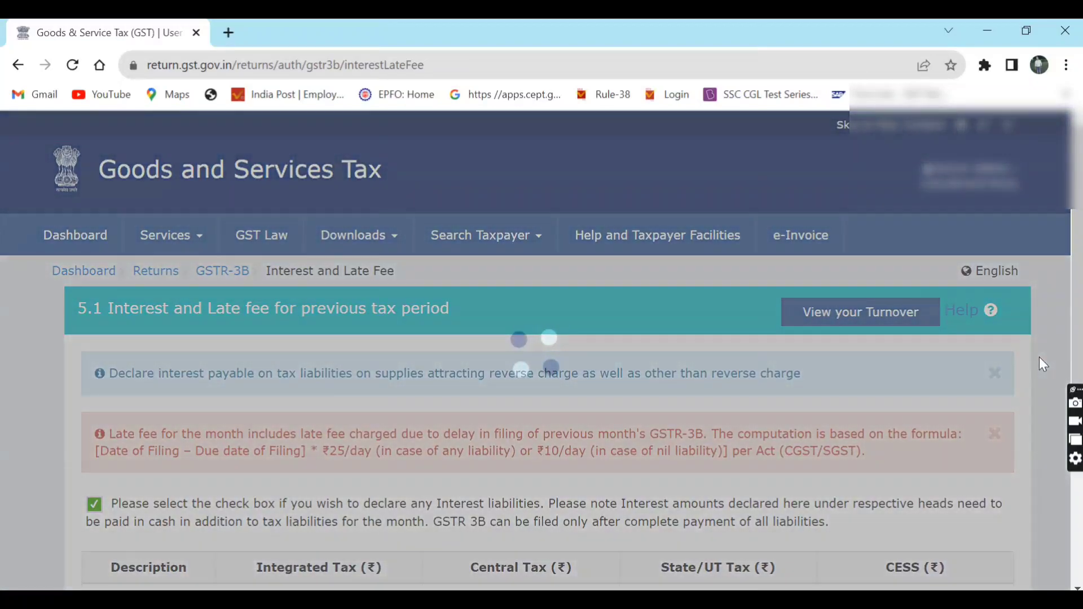
scroll(1039, 357, "down", 1)
scroll(1039, 357, "down", 4)
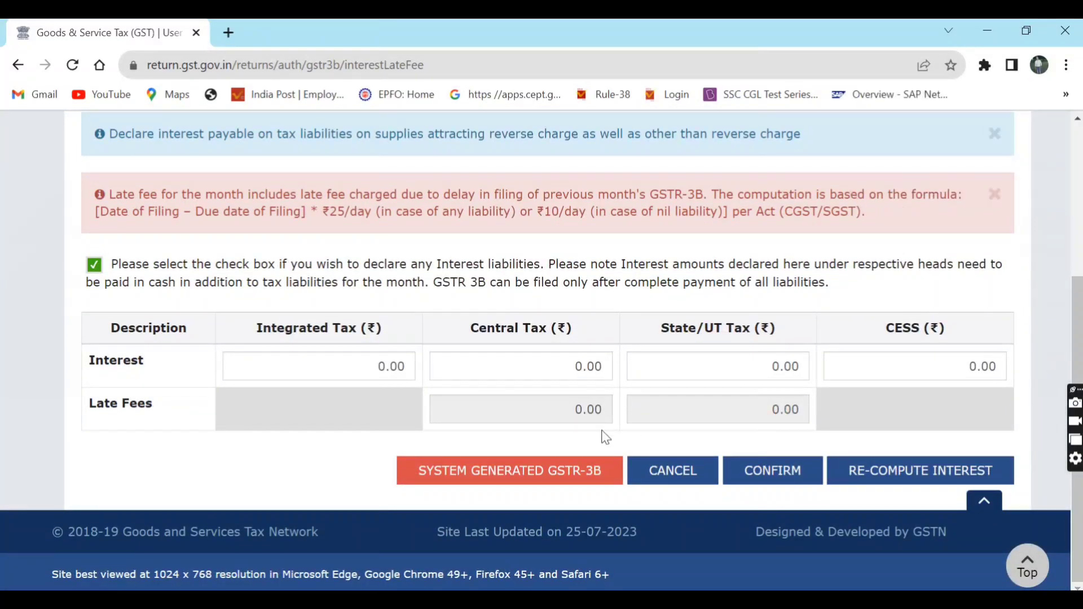
double_click(586, 415)
left_click(714, 422)
double_click(714, 422)
left_click(552, 368)
left_click(721, 361)
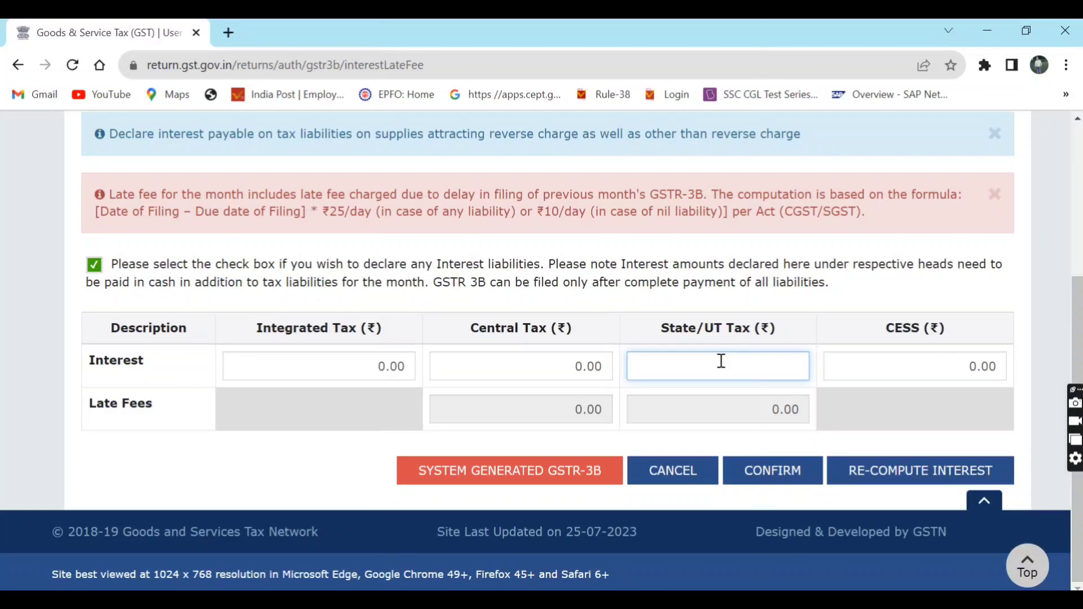
- Confirm the interest and late fee values, then reload the return data despite unsaved changes
left_click(779, 472)
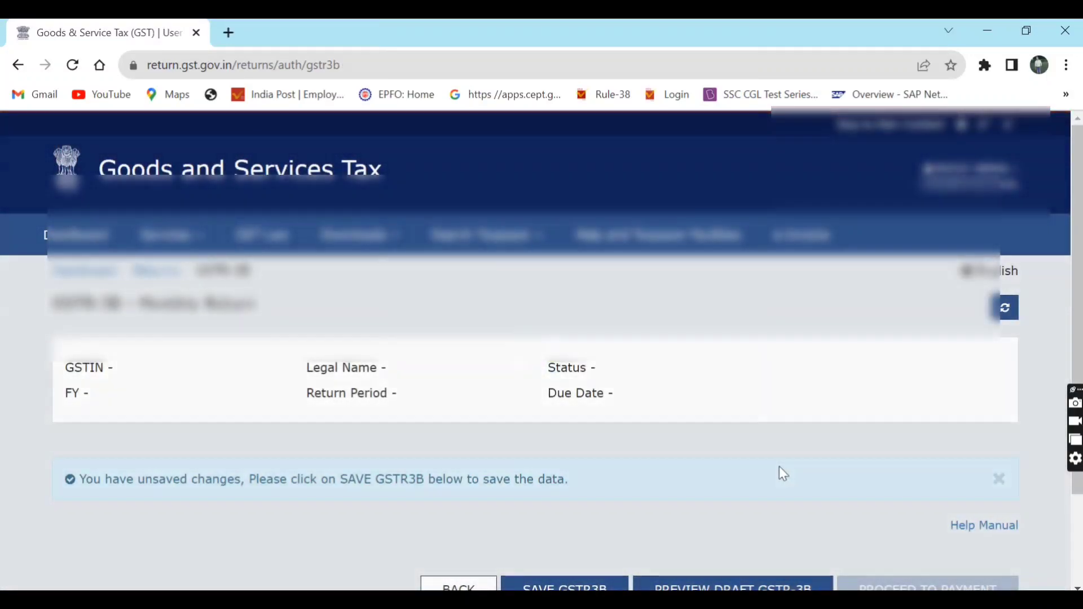
scroll(779, 467, "down", 2)
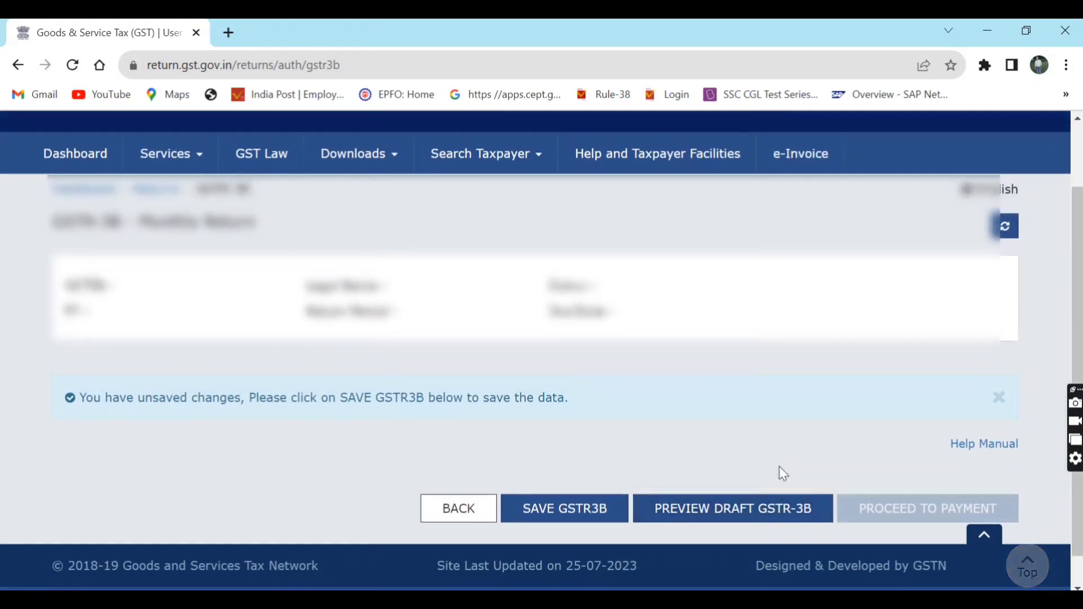
scroll(780, 475, "up", 1)
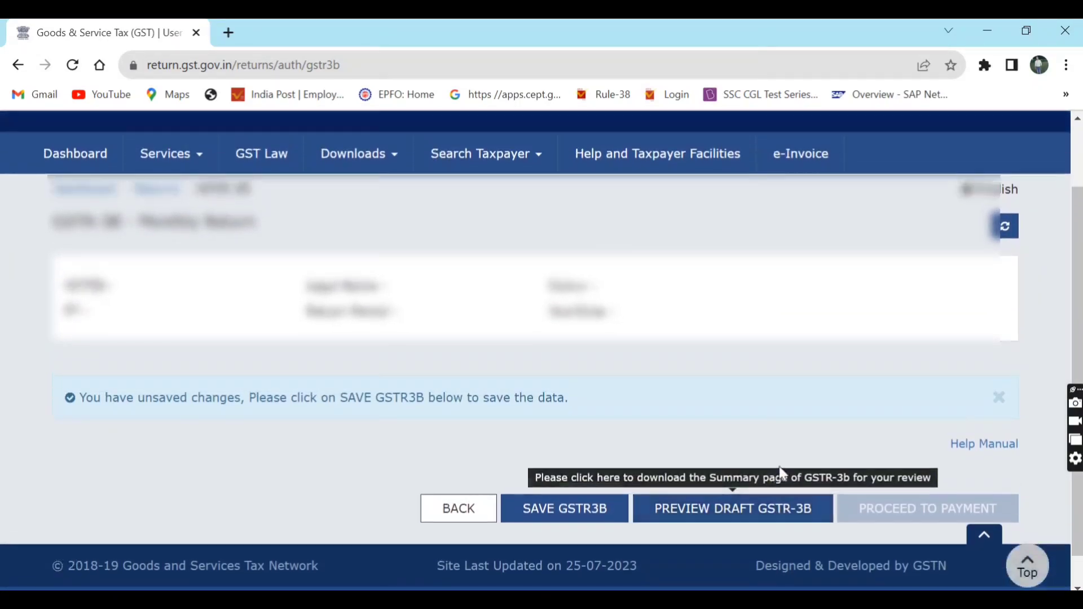
left_click(1002, 233)
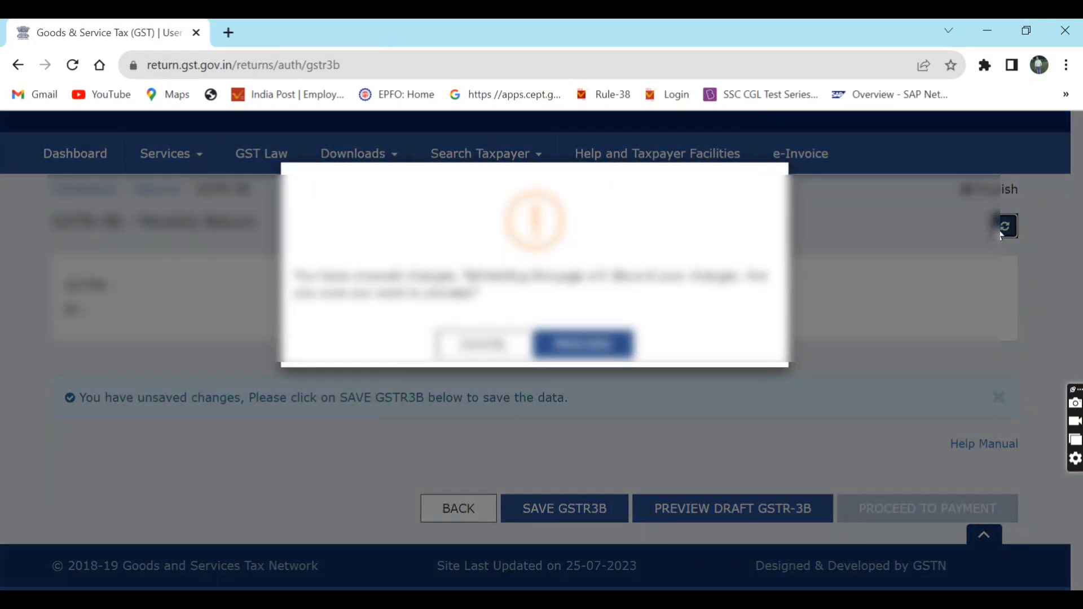
left_click(614, 351)
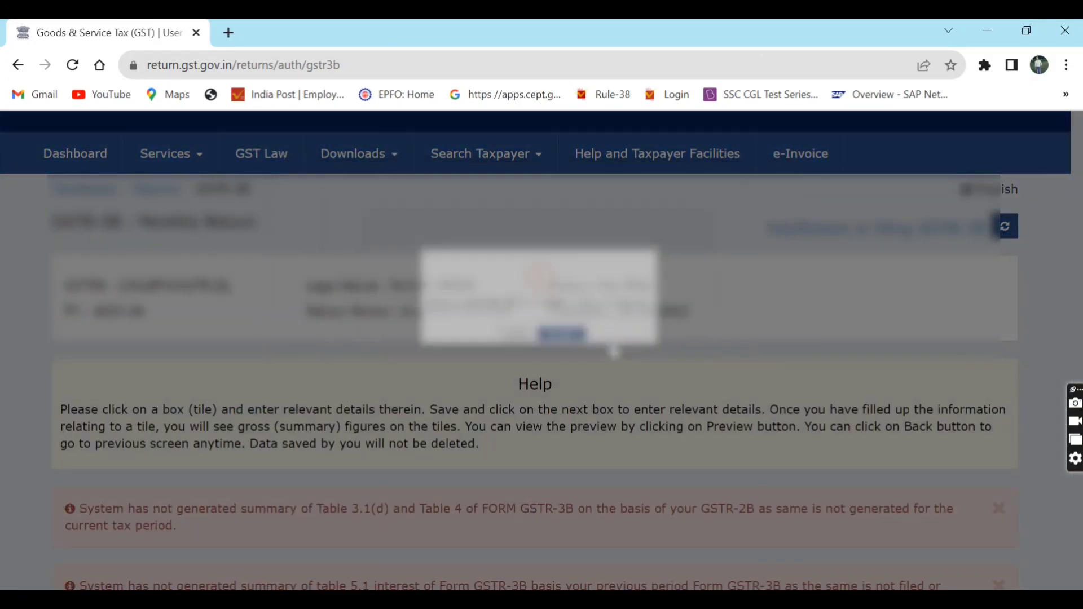
- Save the July GSTR-3B return and check the portal's save acknowledgement
scroll(614, 351, "down", 1)
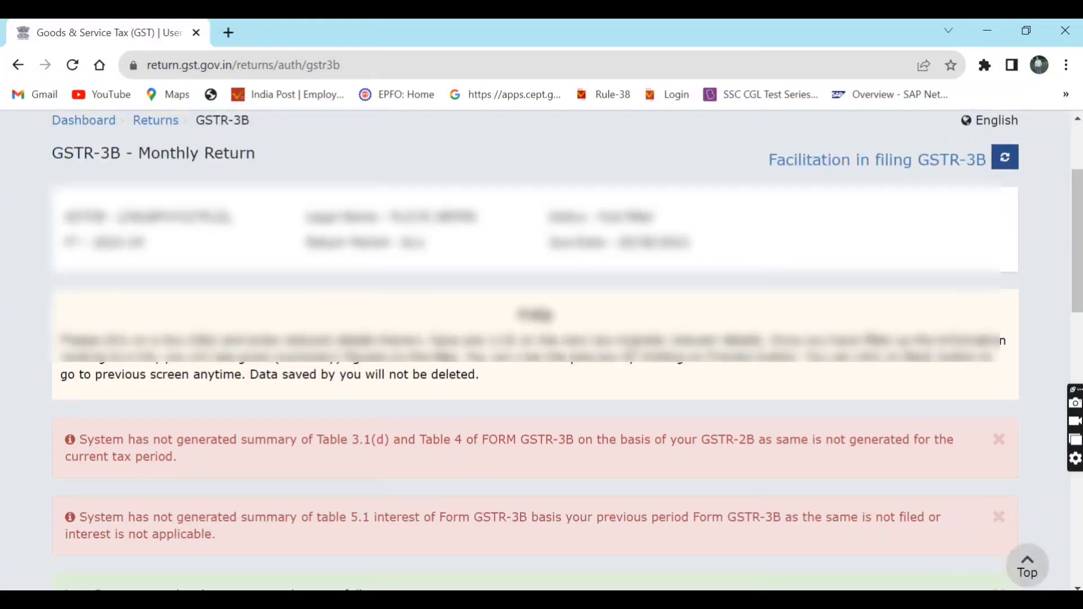
scroll(629, 350, "down", 10)
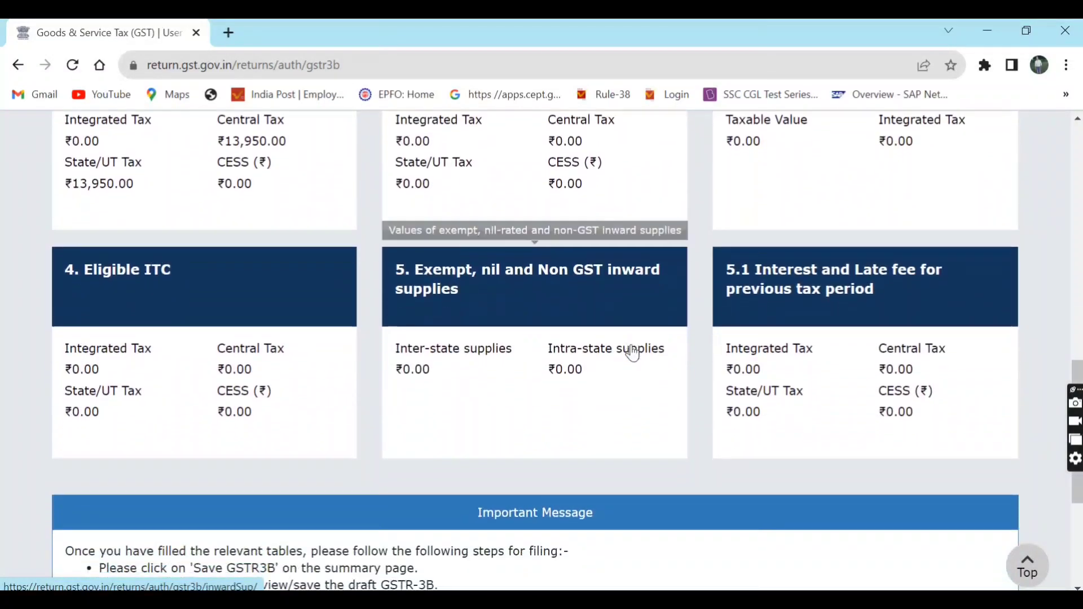
scroll(633, 354, "down", 5)
left_click(587, 470)
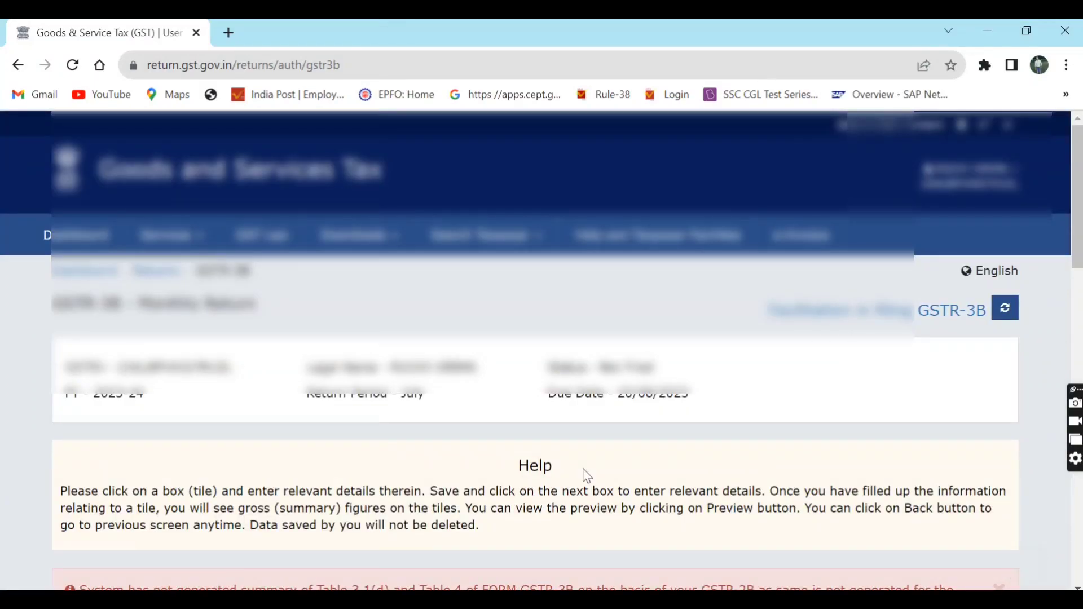
scroll(587, 476, "down", 5)
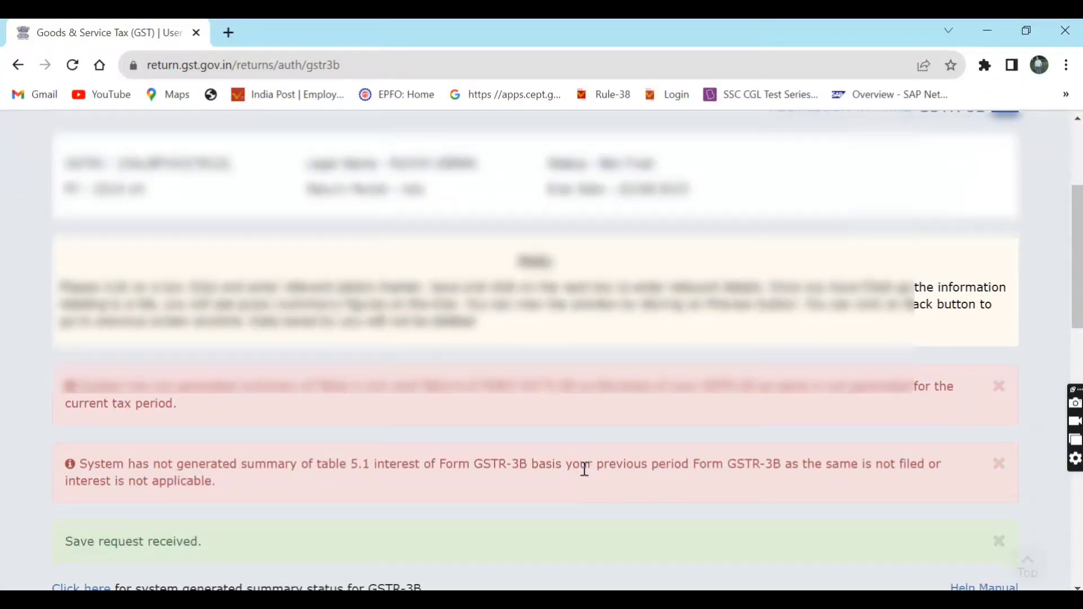
scroll(583, 471, "down", 10)
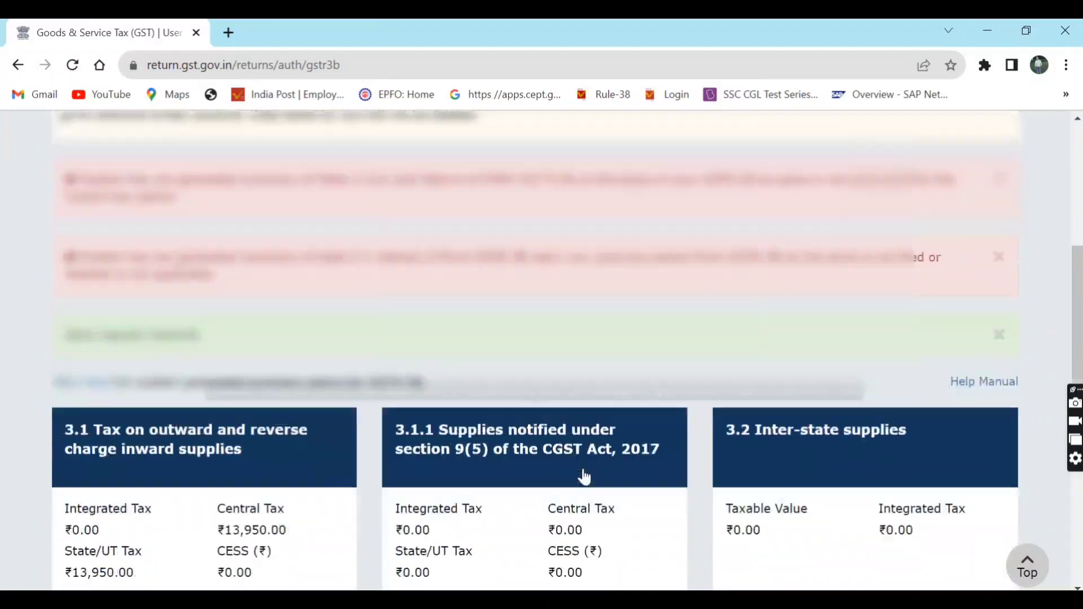
scroll(587, 476, "down", 3)
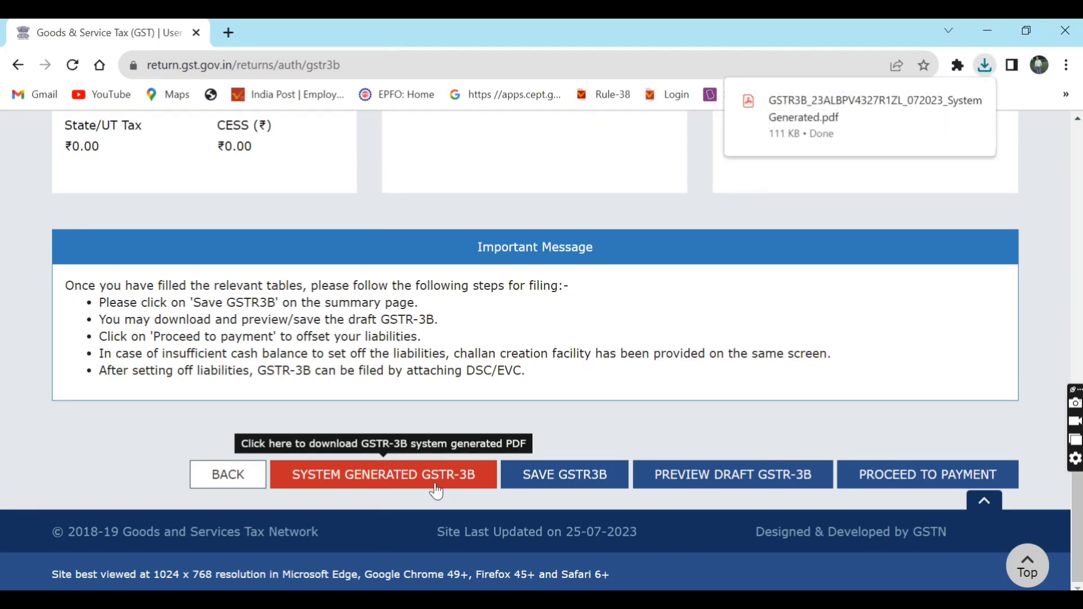
- Proceed to the GSTR-3B Payment of tax page
left_click(894, 477)
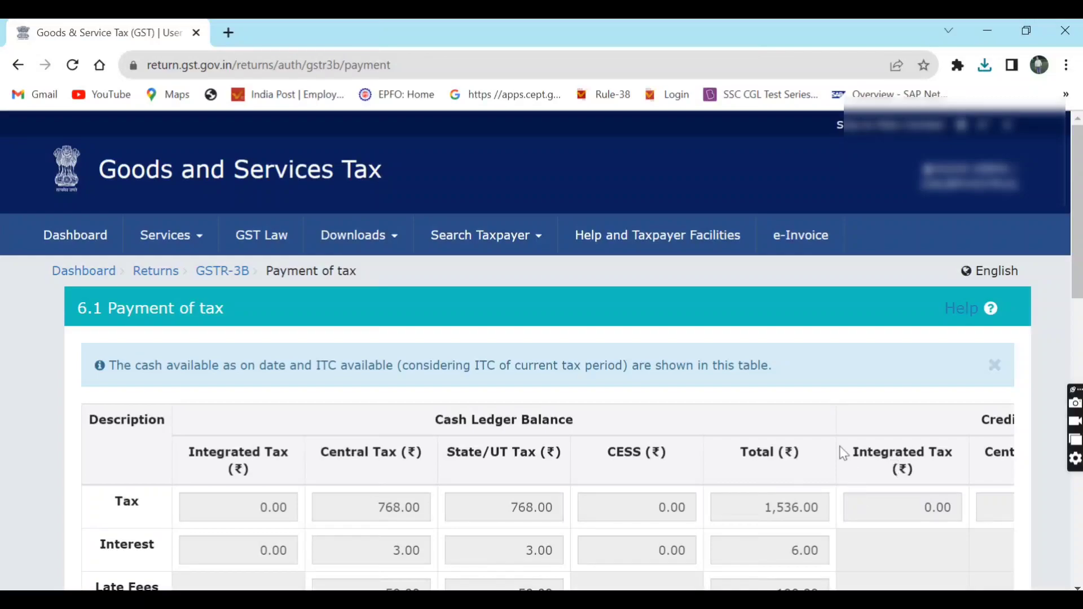
- Check the 13,265 Central and State/UT credit ledger balances, then reach the ITC/cash utilization table
scroll(821, 398, "down", 3)
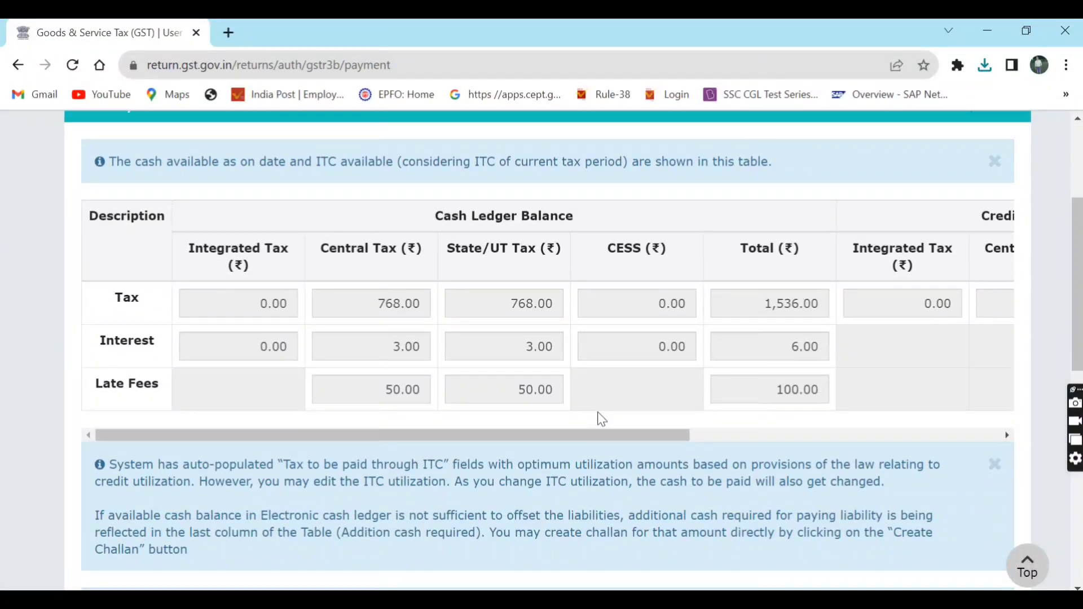
left_click_drag(574, 432, 1000, 362)
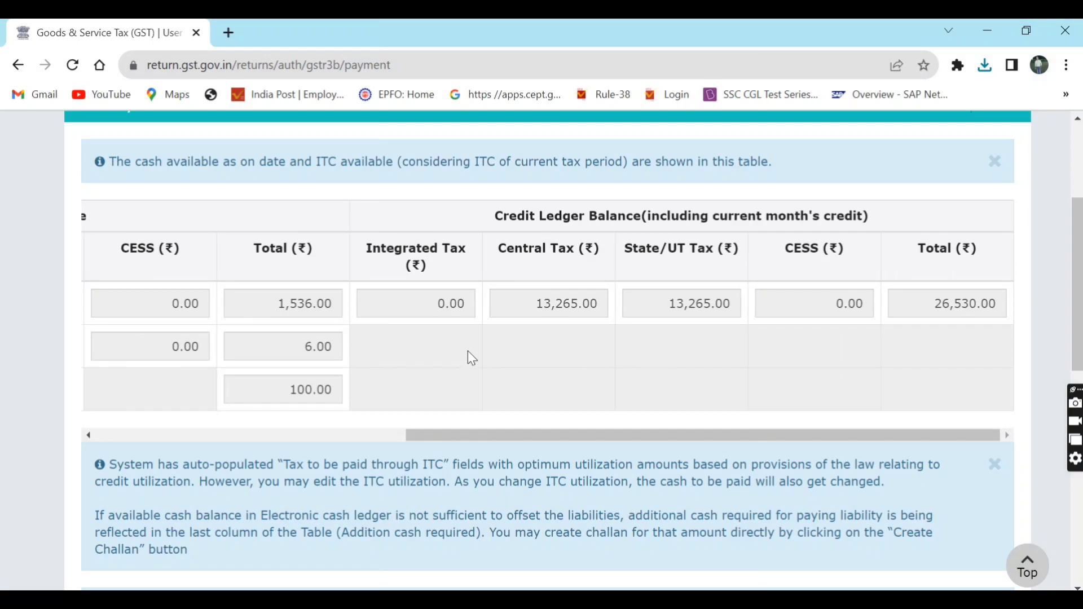
double_click(550, 308)
left_click(657, 305)
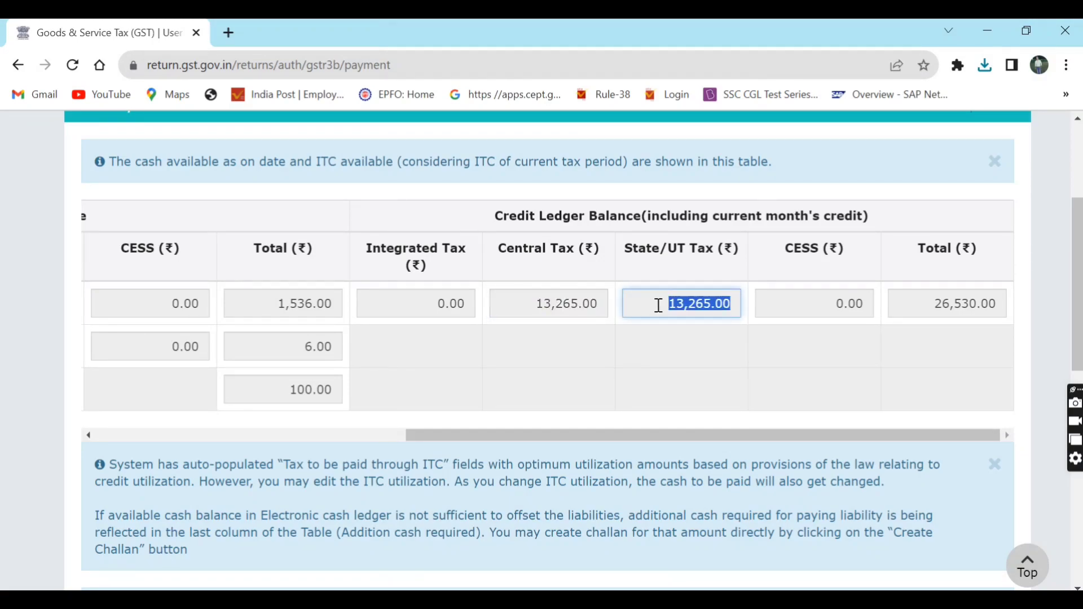
left_click(567, 350)
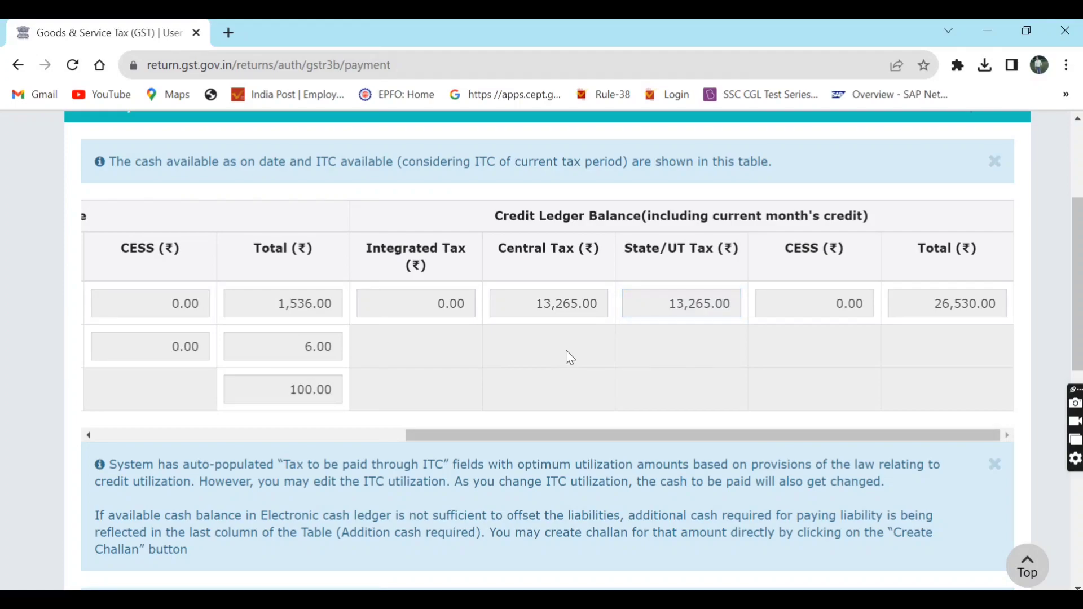
scroll(566, 350, "down", 2)
scroll(566, 350, "down", 7)
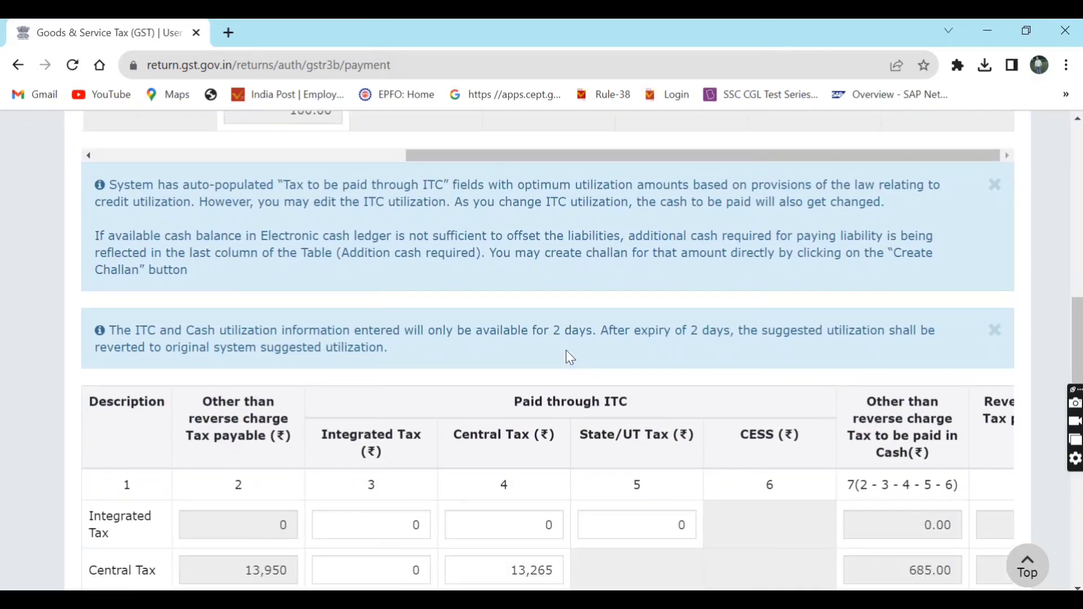
scroll(570, 355, "down", 1)
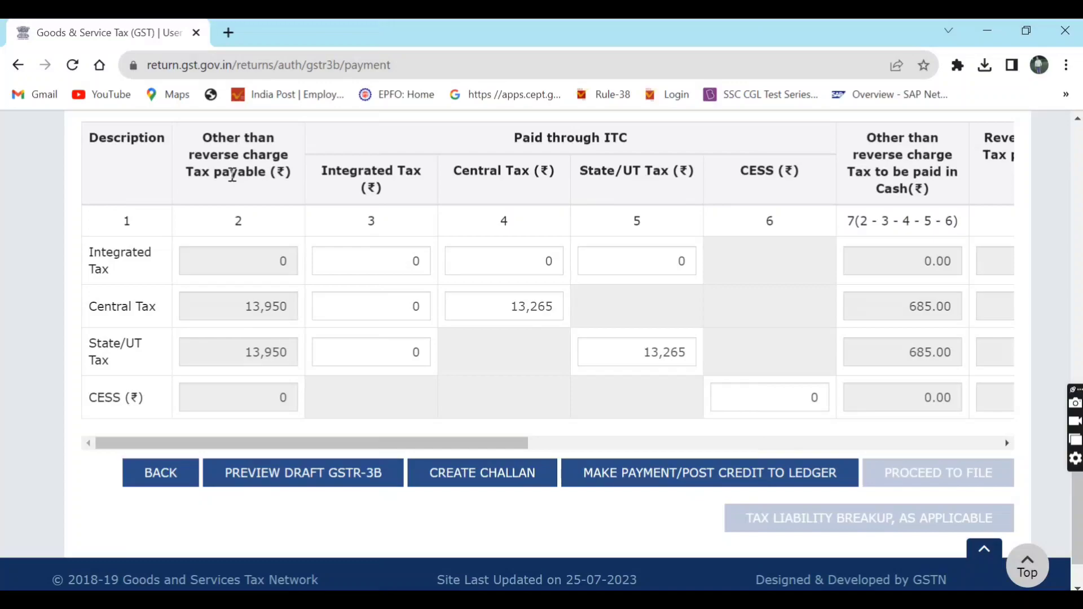
left_click_drag(206, 140, 330, 169)
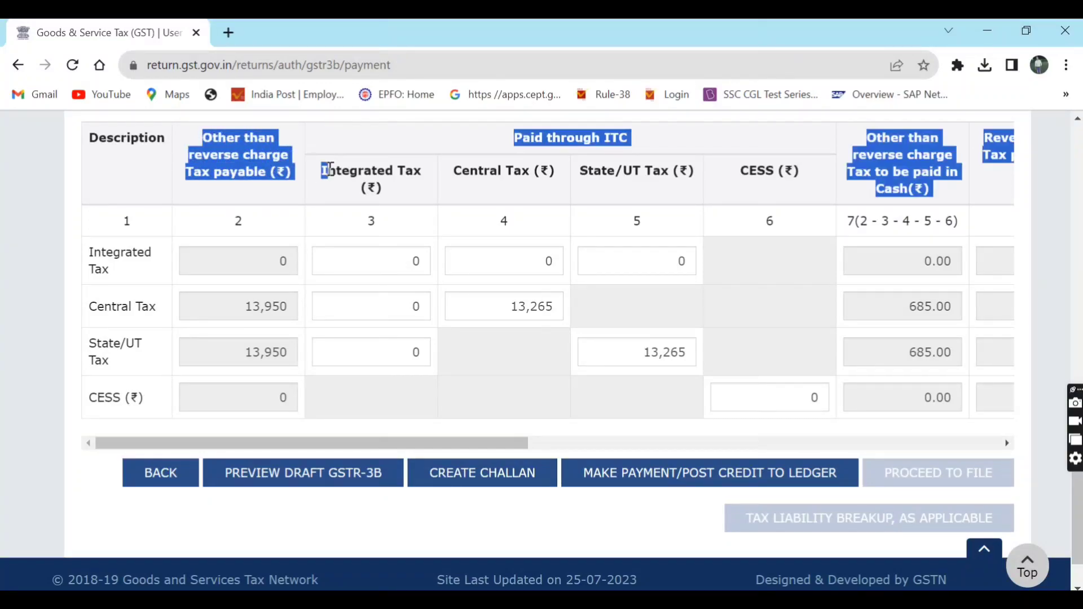
left_click(288, 175)
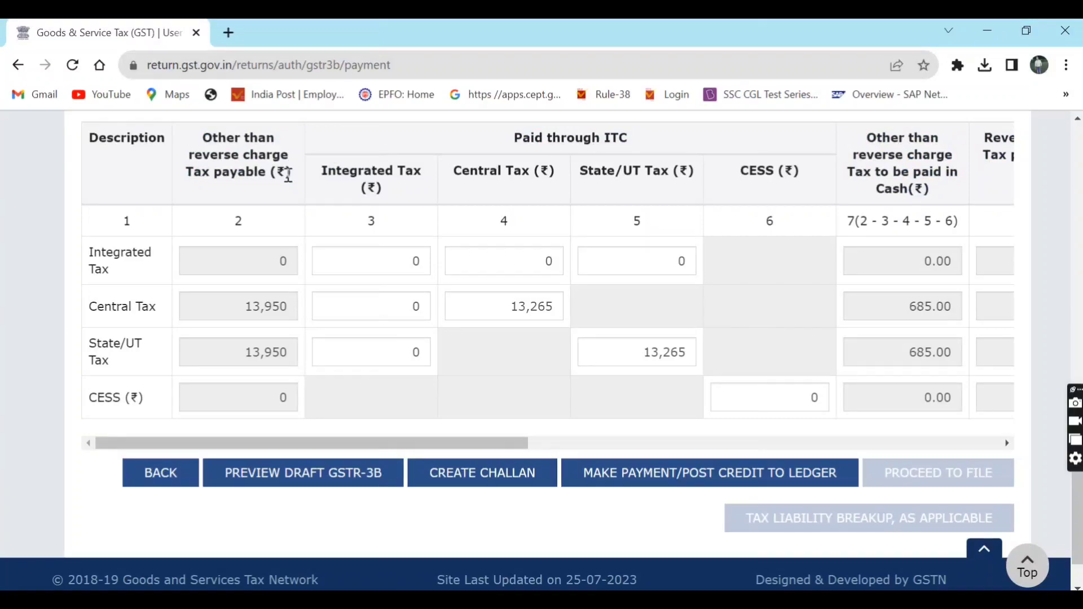
double_click(267, 309)
double_click(263, 342)
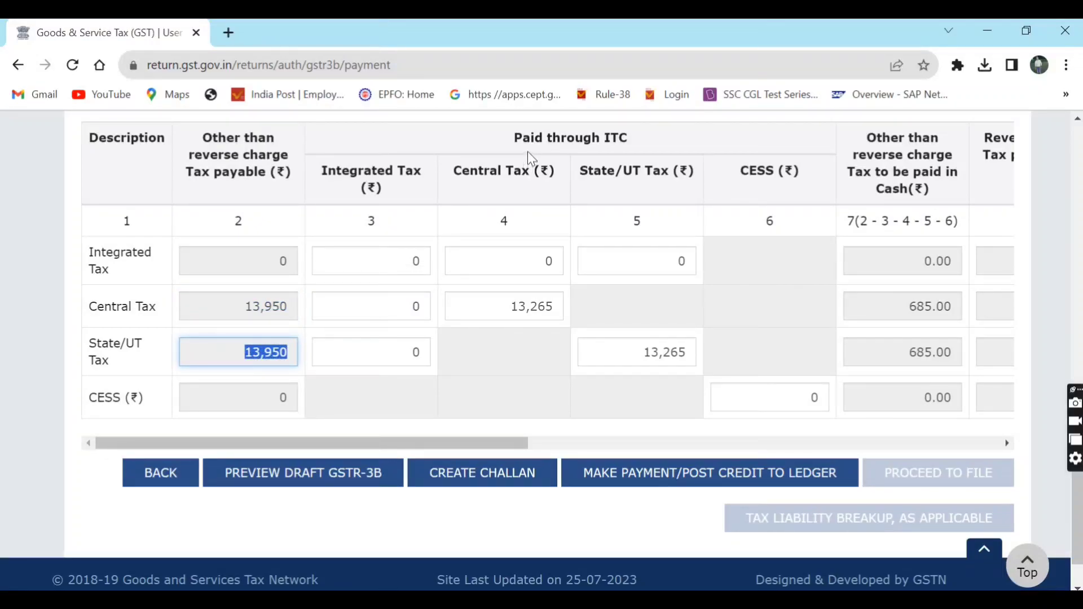
double_click(512, 173)
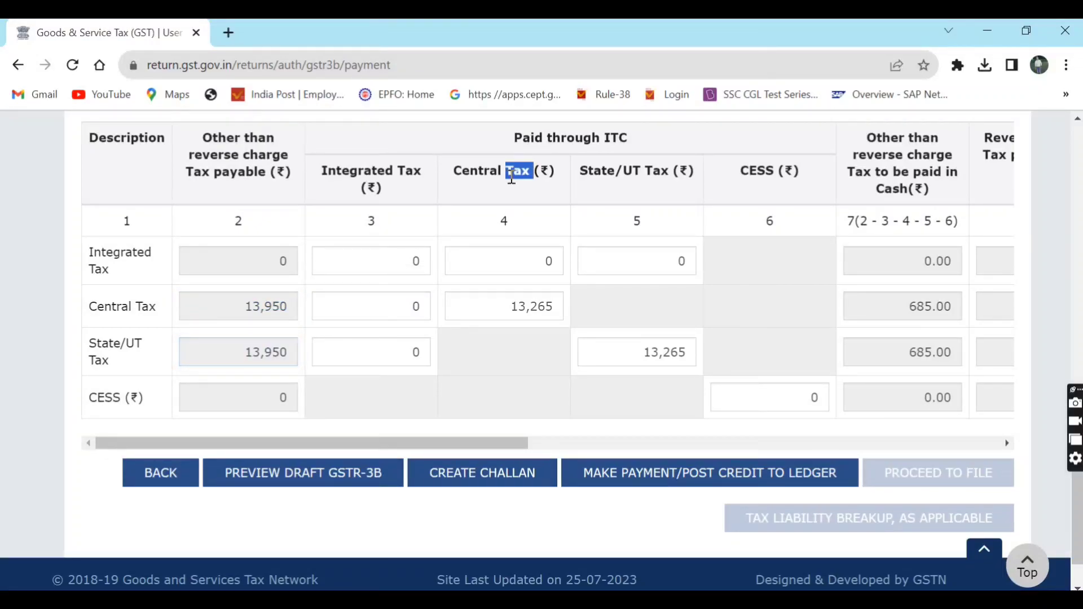
triple_click(512, 178)
triple_click(603, 172)
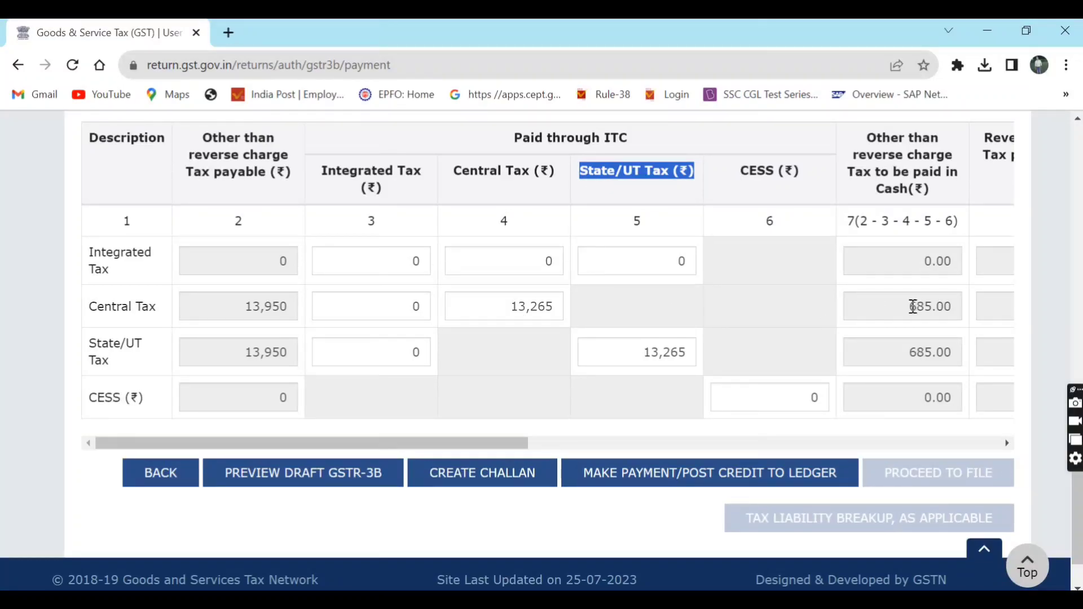
left_click_drag(905, 307, 953, 308)
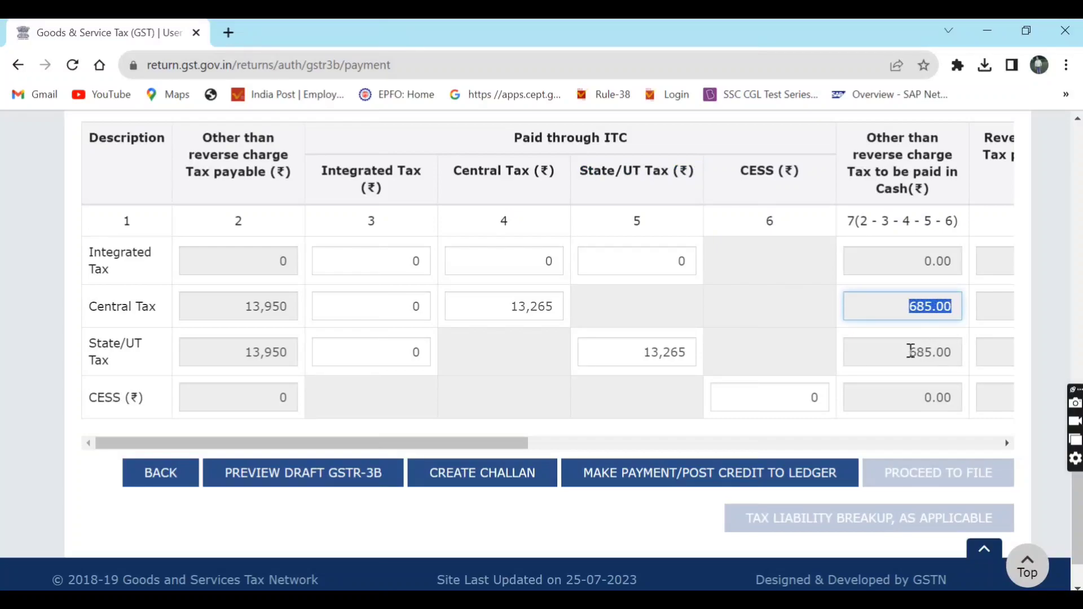
left_click_drag(908, 352, 942, 353)
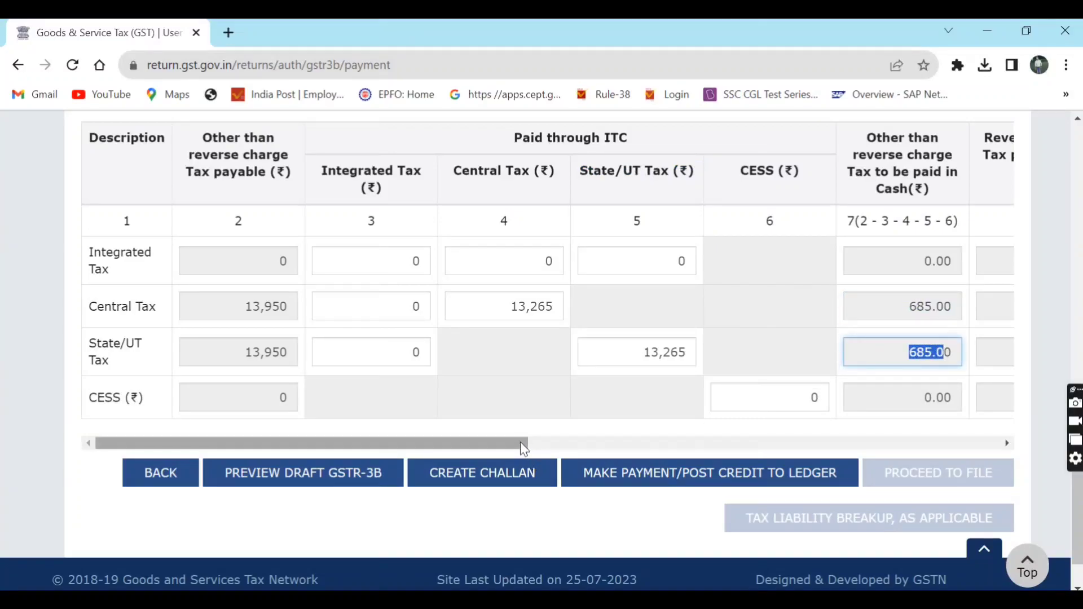
left_click_drag(516, 439, 1032, 386)
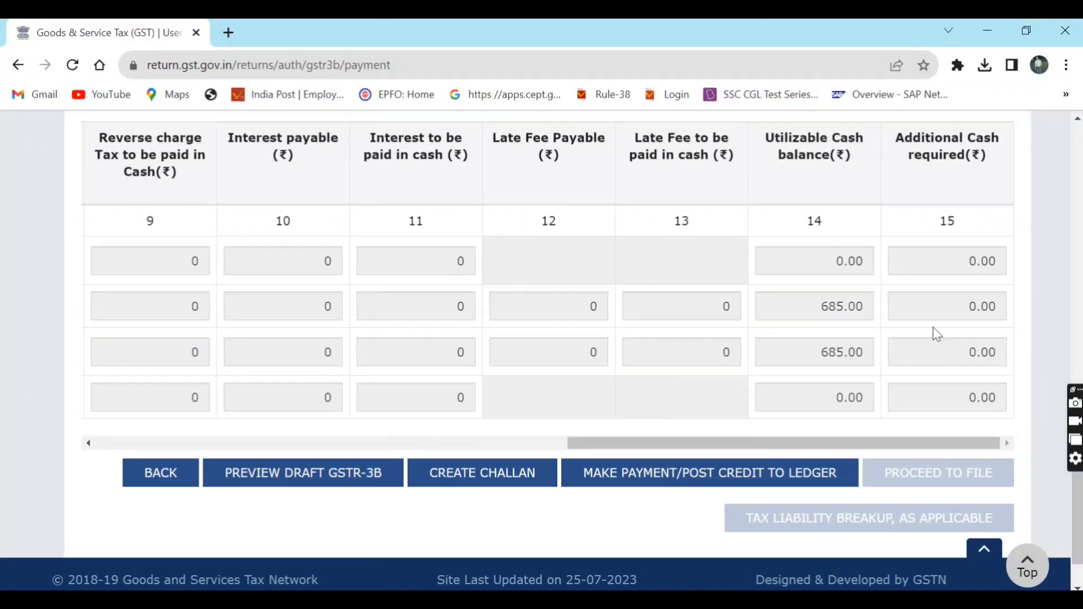
double_click(817, 304)
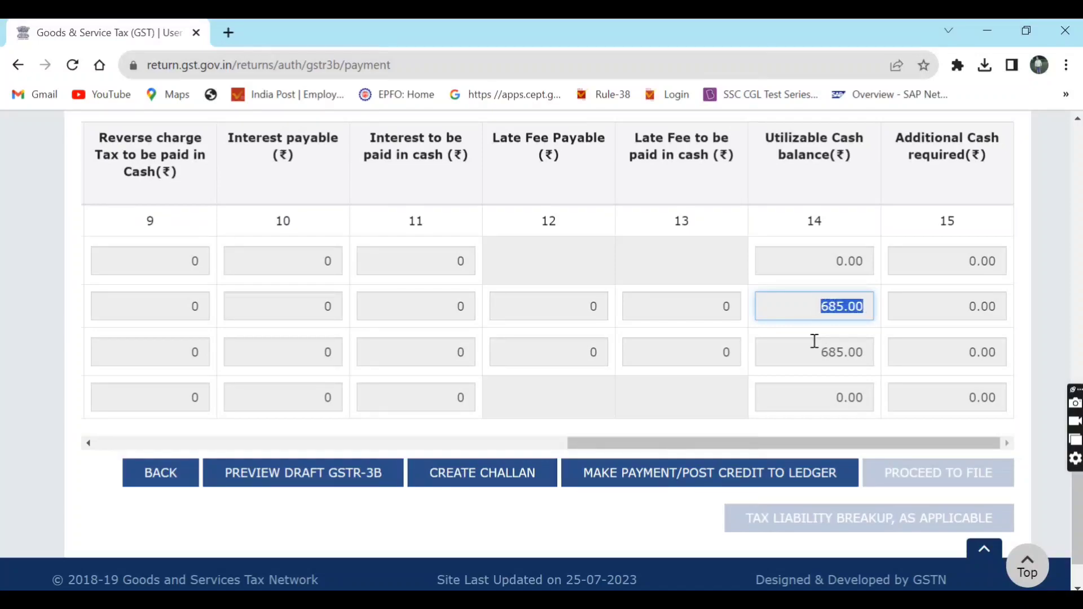
left_click(972, 309)
left_click(972, 344)
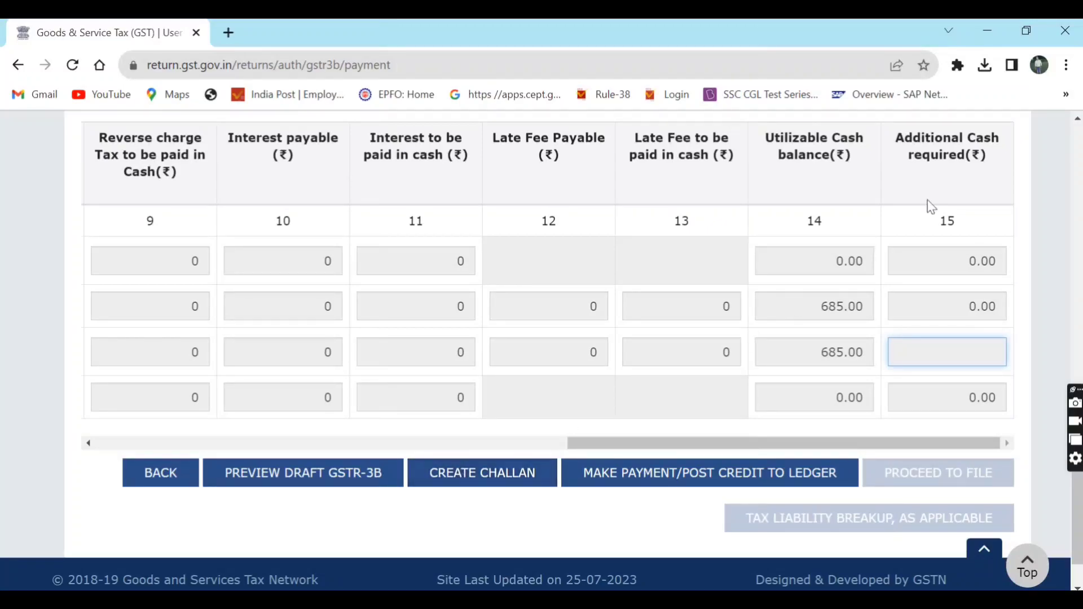
left_click_drag(902, 137, 972, 167)
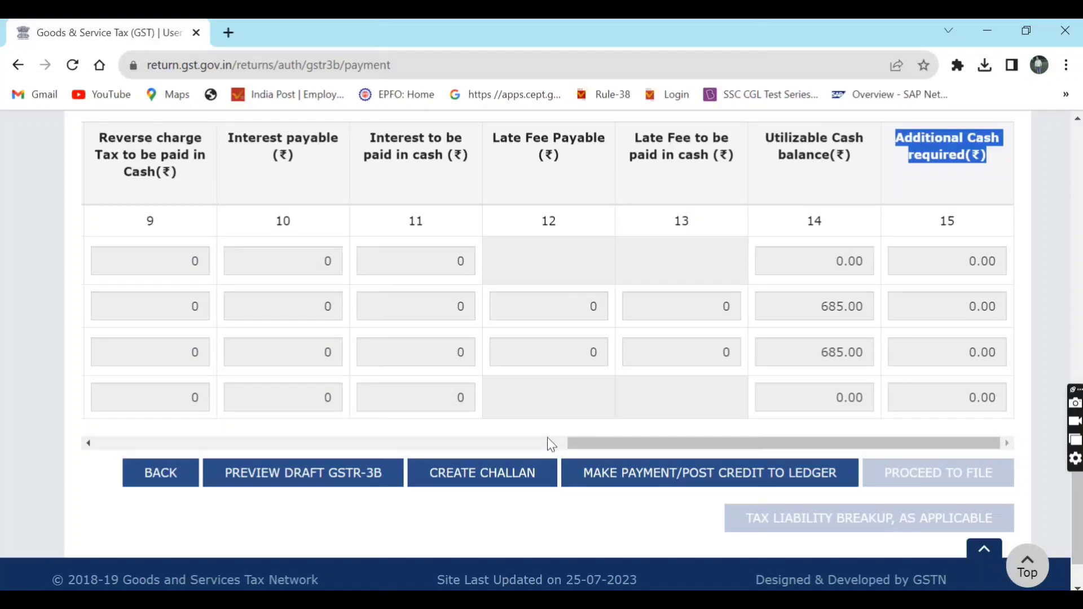
- Post the liability offset to the cash and credit ledgers, agreeing to the irreversible warning
left_click(671, 482)
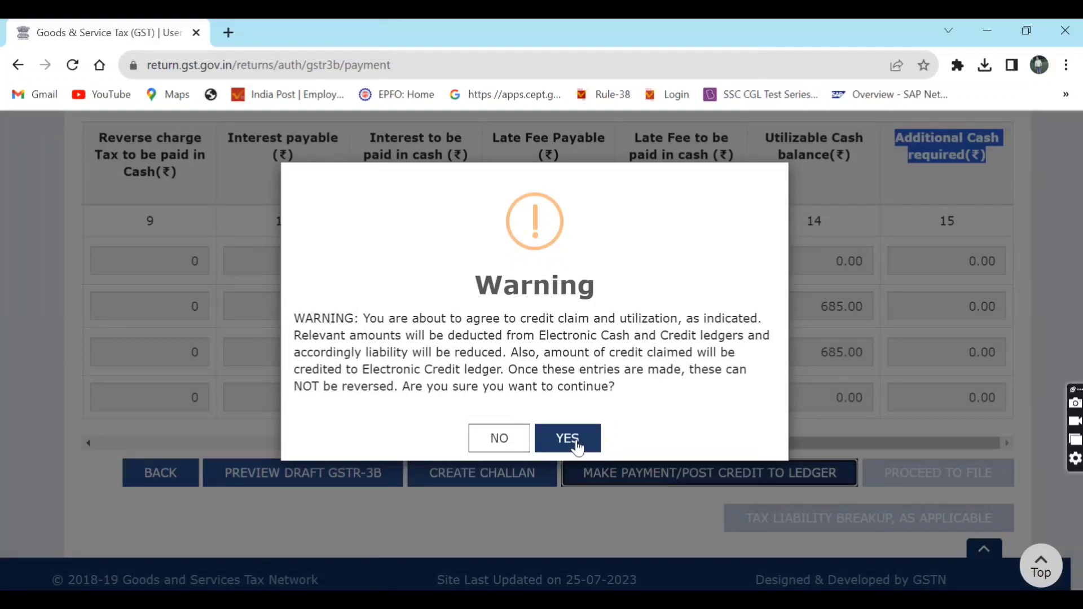
left_click(577, 446)
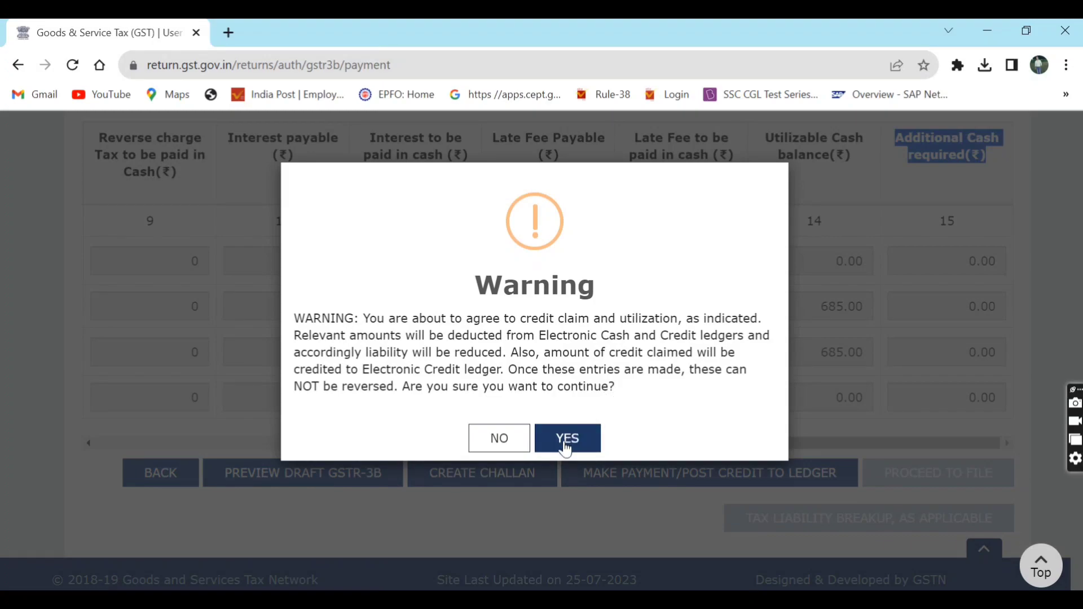
left_click(566, 449)
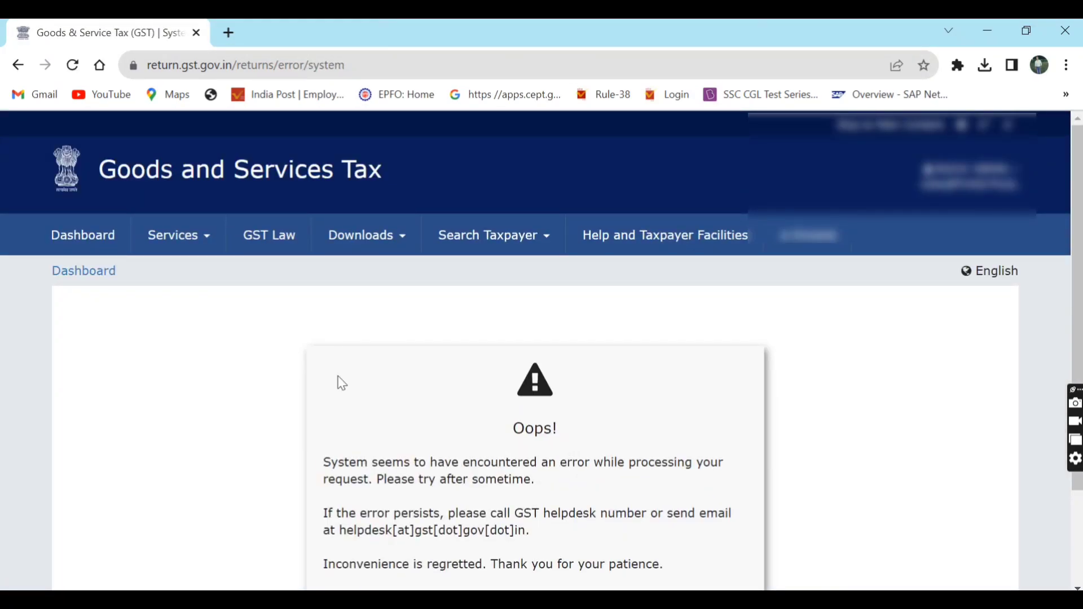
- Go back to the dashboard and view the ledger balances showing 136 each in CGST and SGST cash
left_click(101, 239)
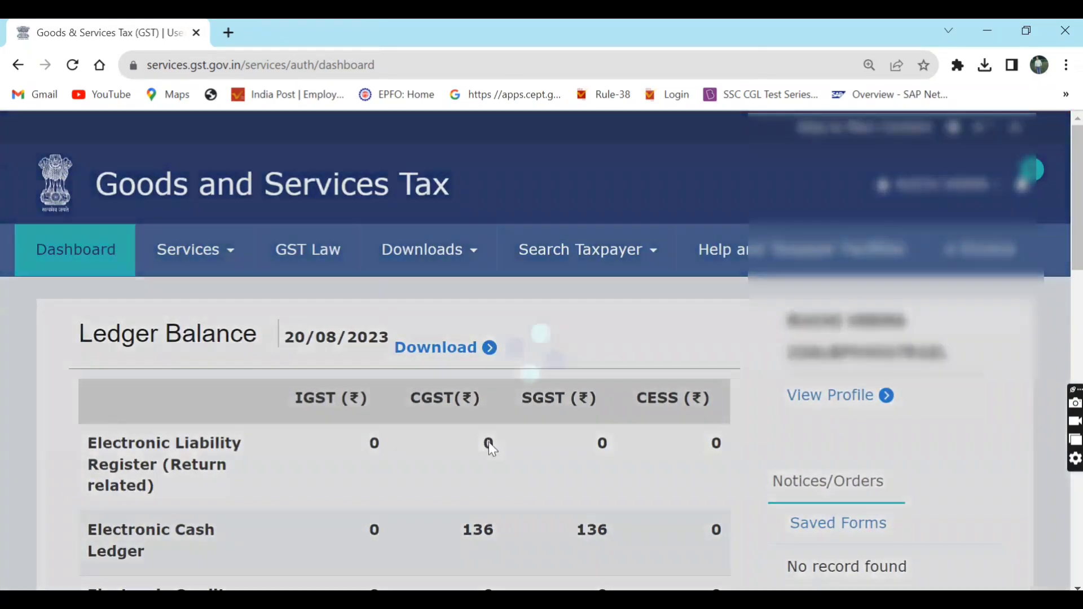
scroll(490, 448, "down", 5)
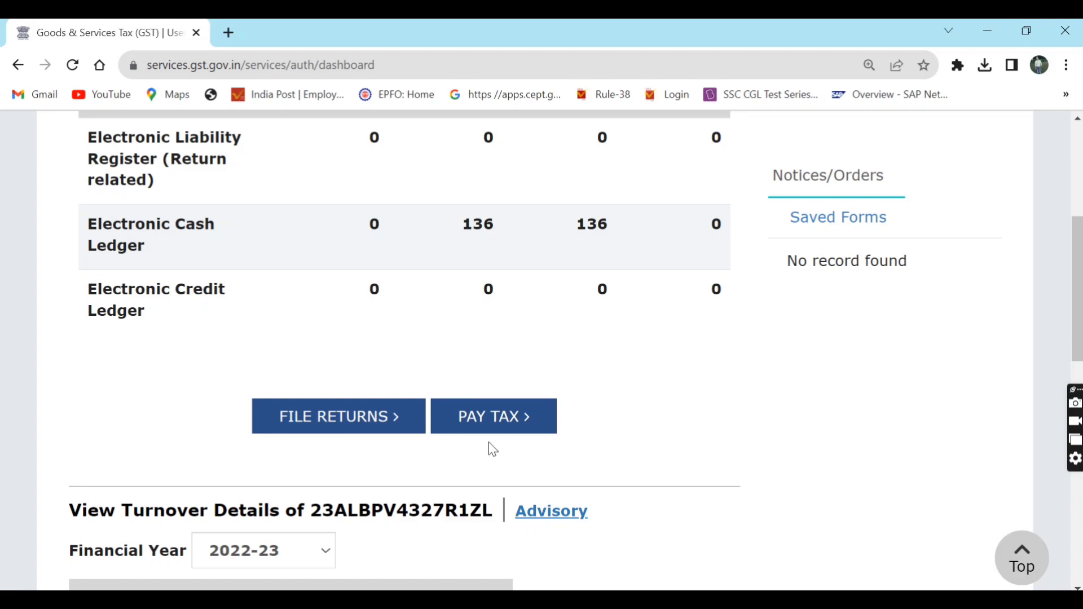
- Search the returns filing page for the July return period
left_click(355, 432)
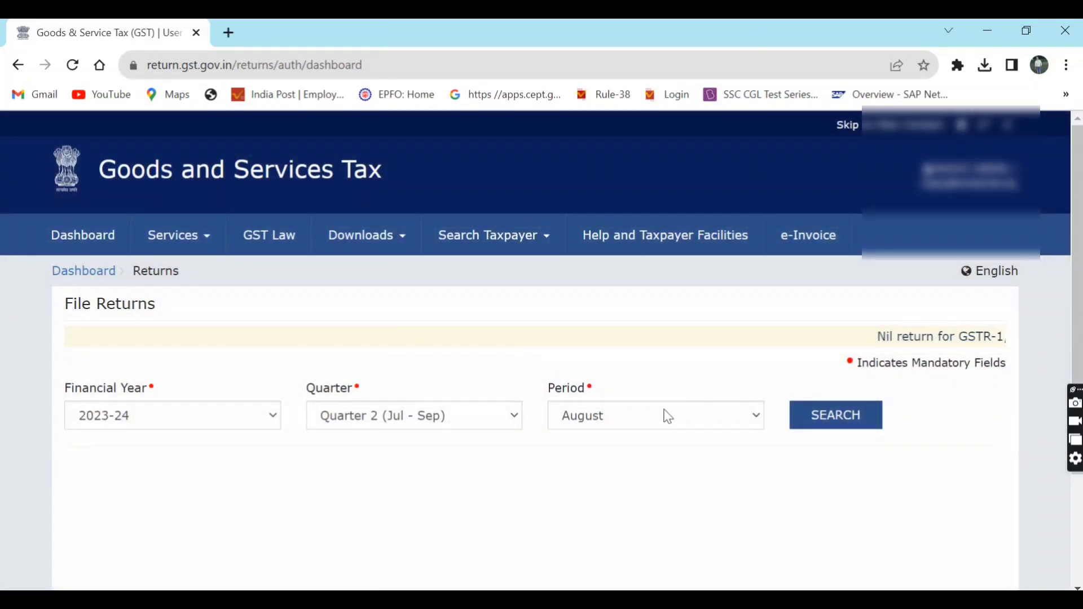
left_click(668, 416)
left_click(647, 437)
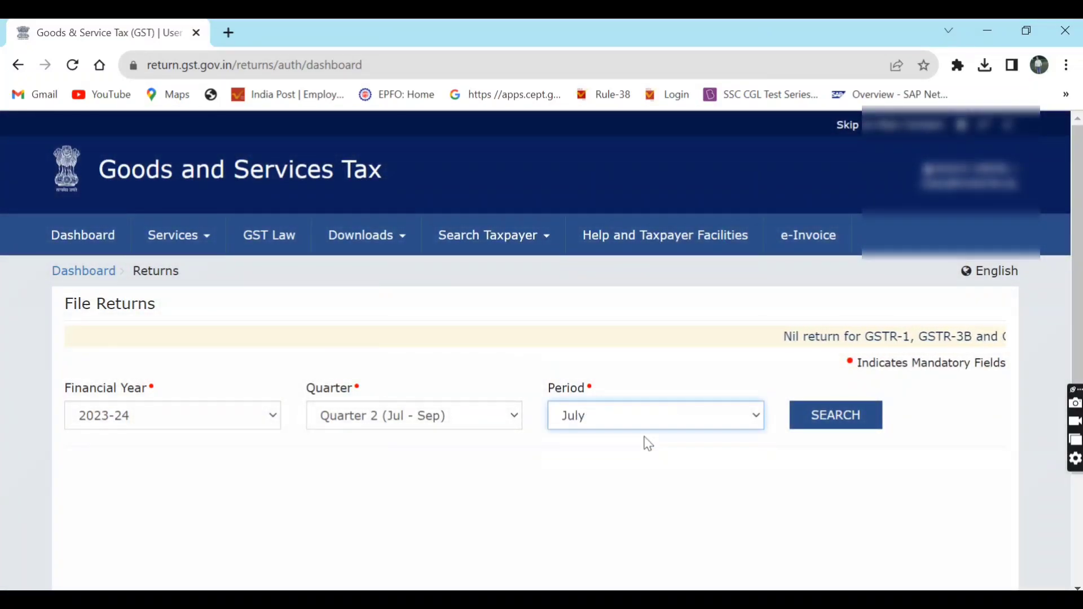
left_click(817, 423)
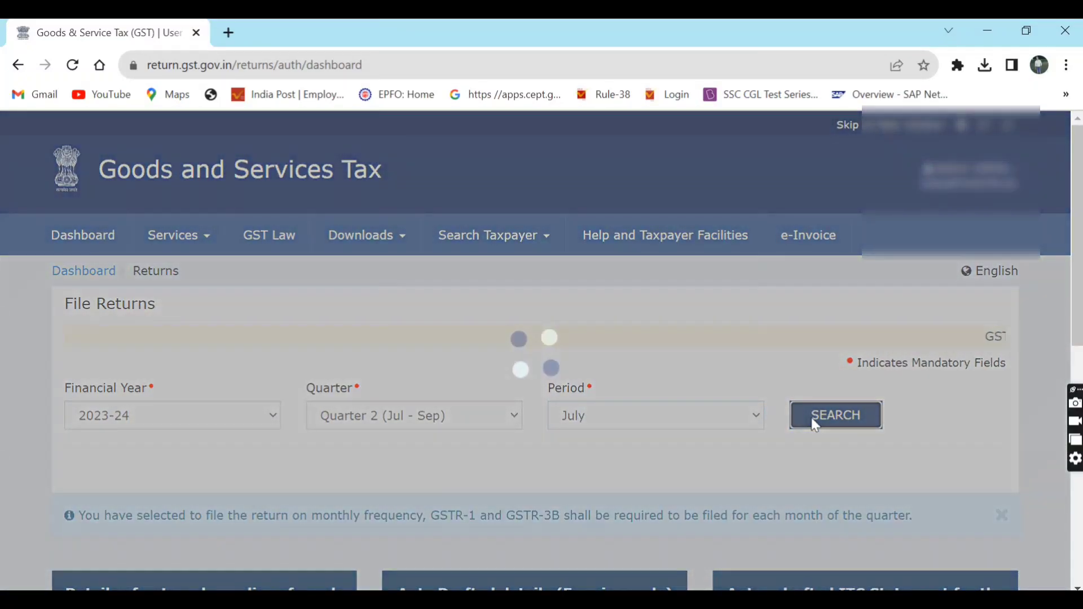
- Open the July GSTR-3B and proceed to its Payment of tax page
scroll(815, 425, "down", 6)
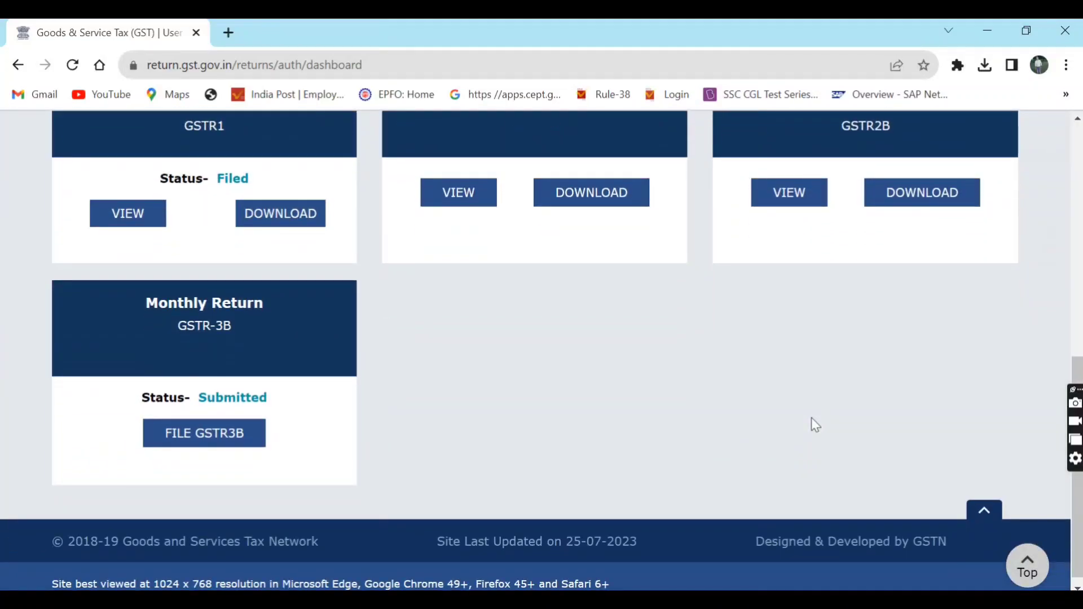
left_click(196, 438)
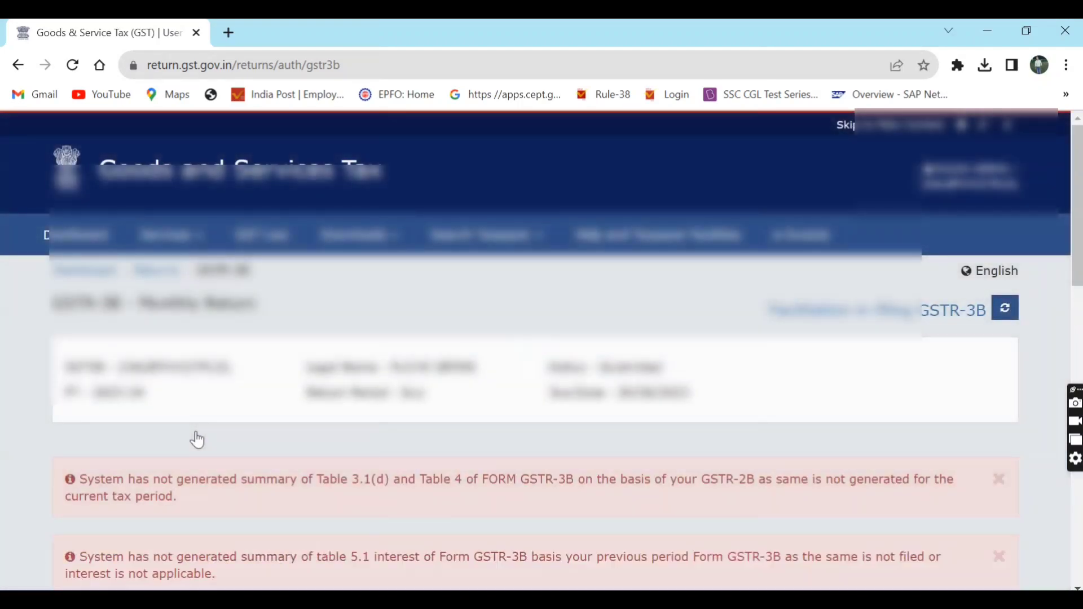
scroll(196, 438, "down", 10)
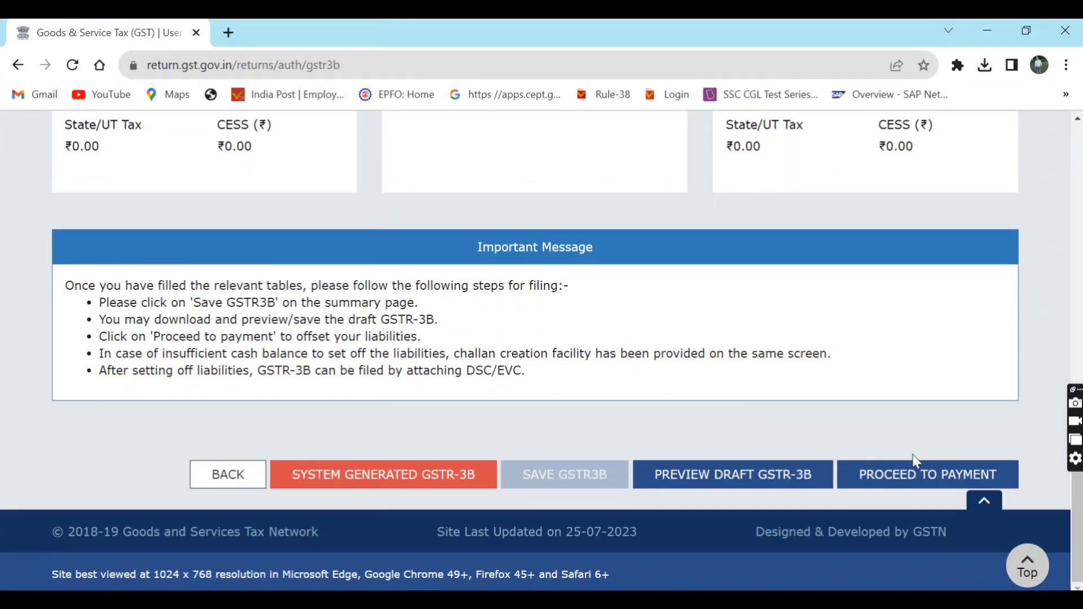
left_click(914, 477)
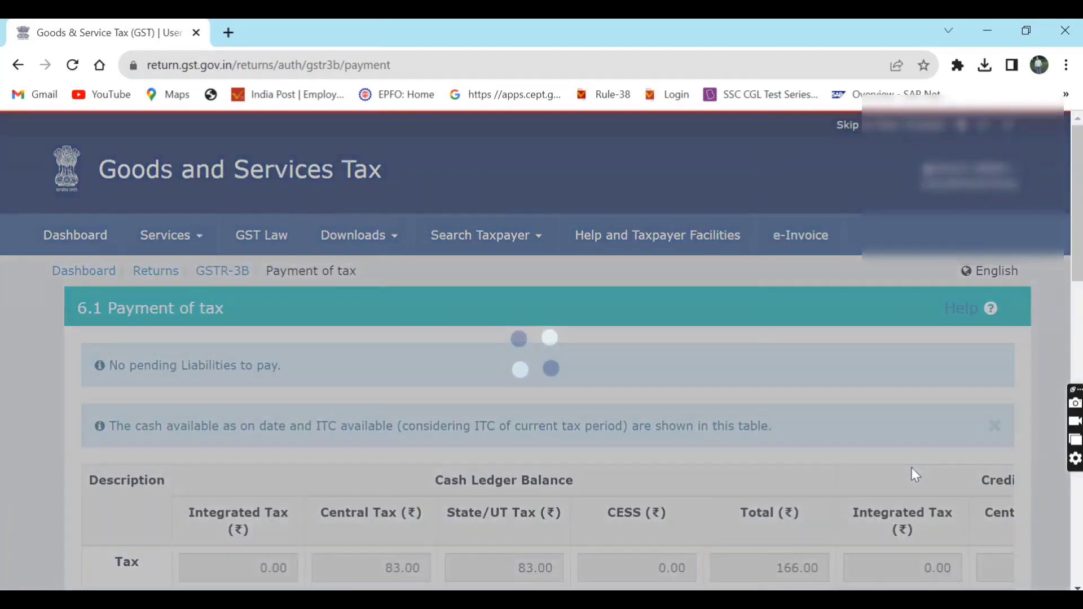
scroll(912, 474, "down", 10)
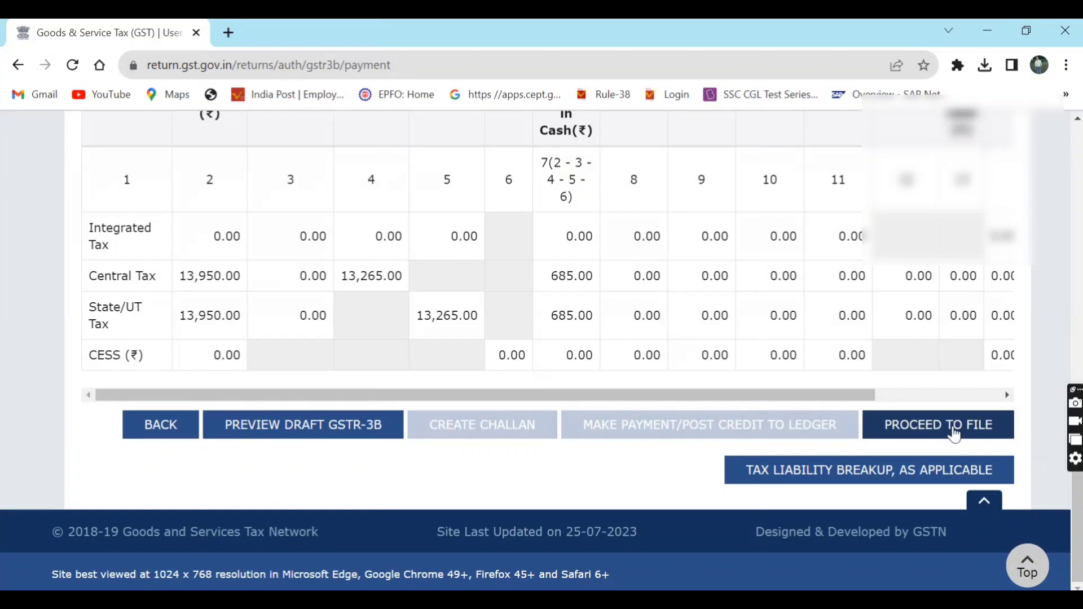
- Proceed to file, tick the declaration, select the authorised signatory and choose filing with EVC
left_click(954, 434)
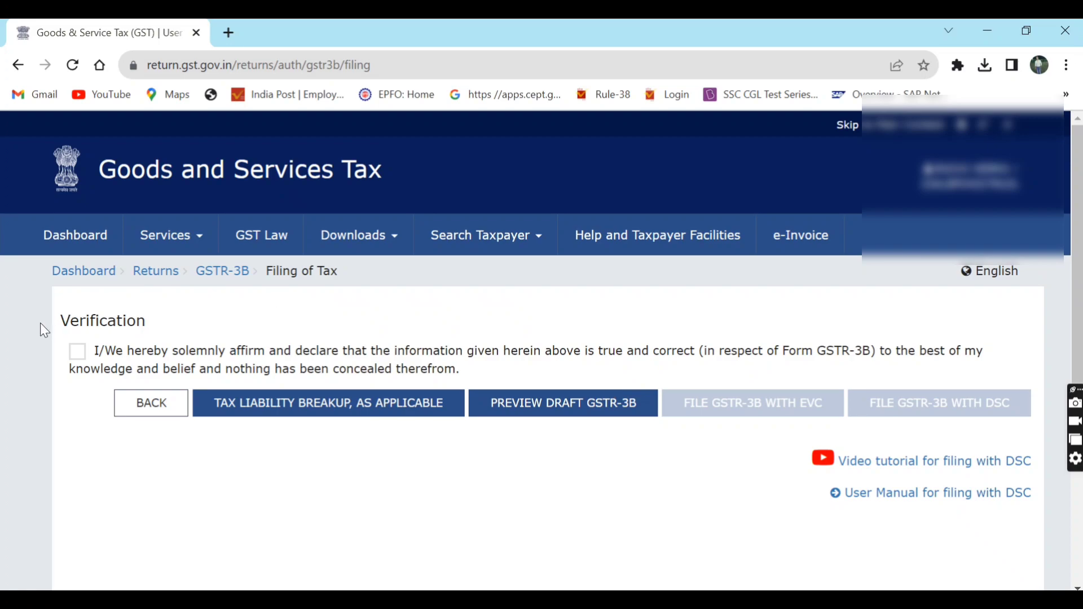
left_click(76, 352)
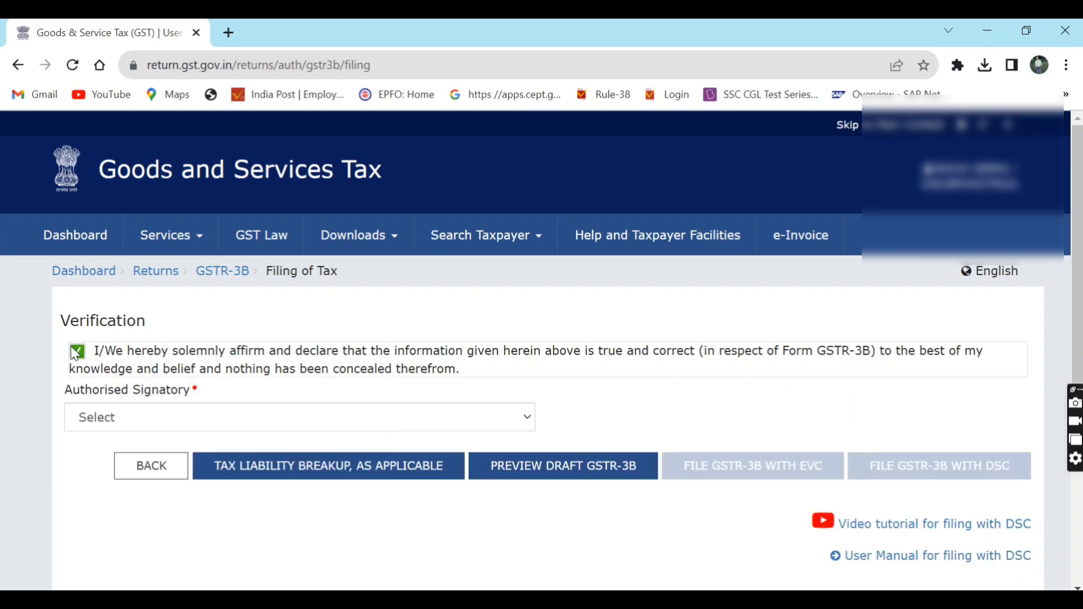
left_click(87, 422)
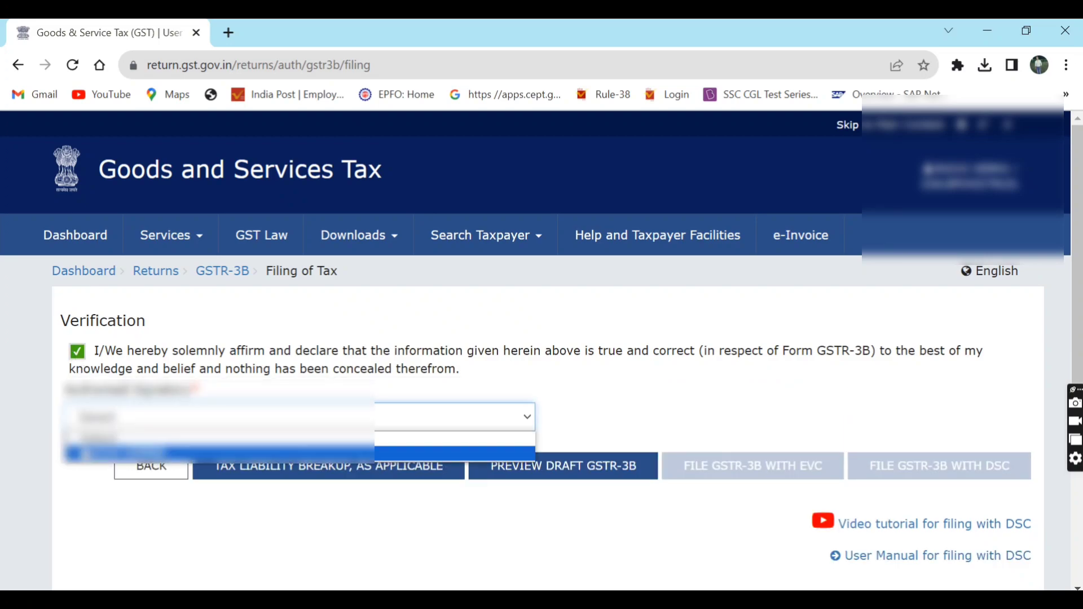
left_click(86, 455)
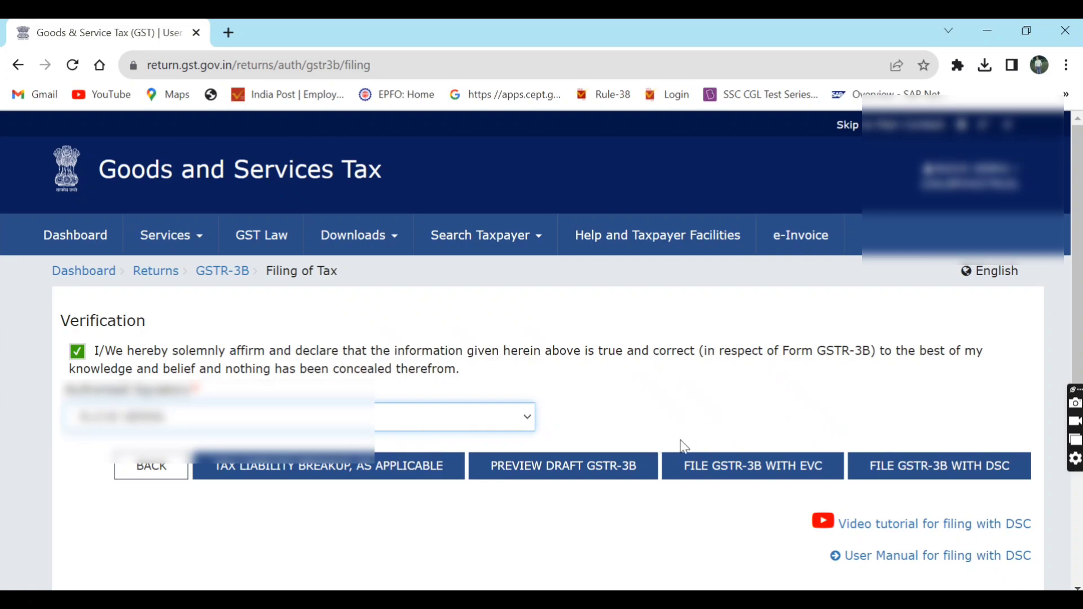
left_click(818, 466)
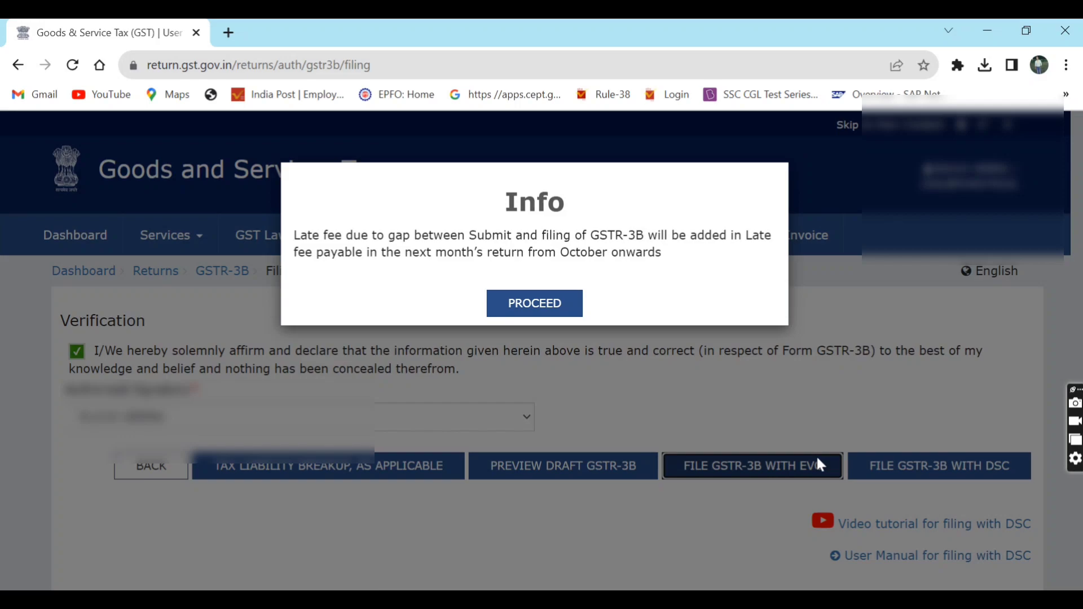
- Accept the late-fee notice, enter the received OTP and verify, then note the acknowledgment reference number
left_click(548, 301)
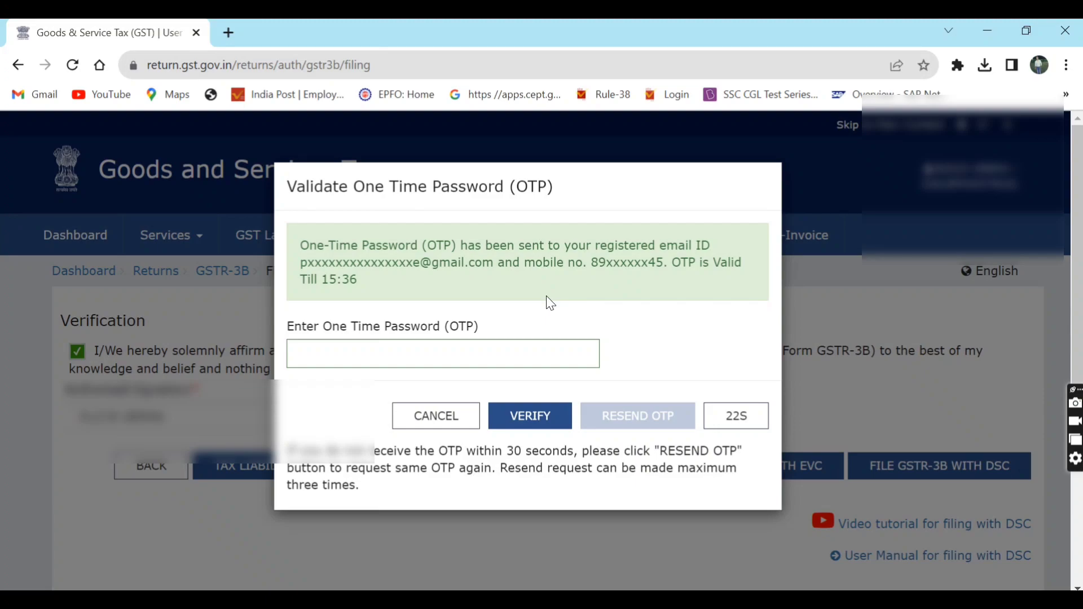
left_click(443, 356)
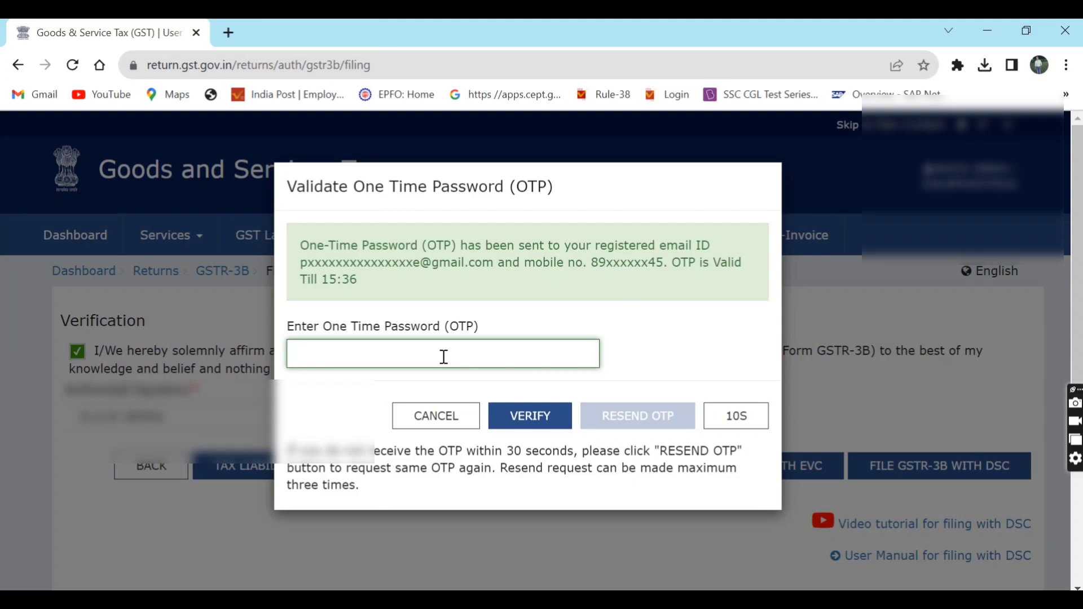
triple_click(419, 267)
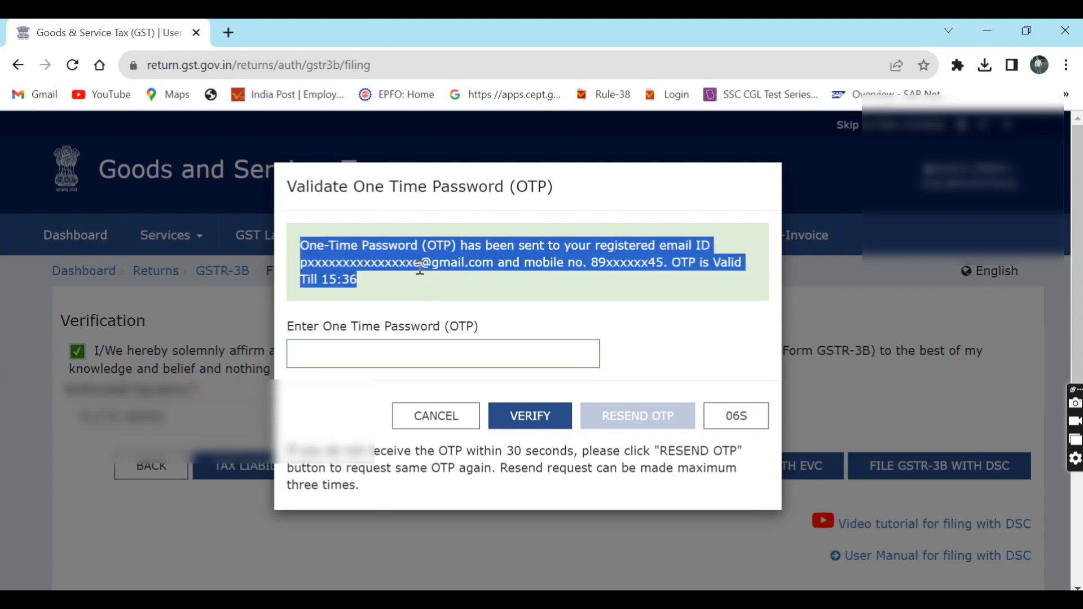
left_click(444, 269)
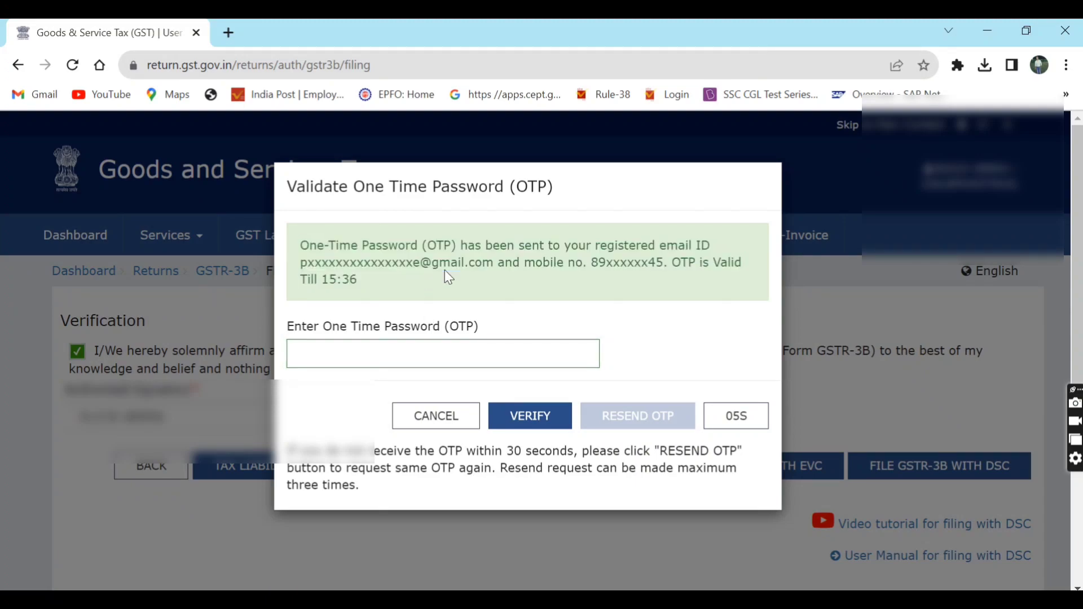
left_click(394, 345)
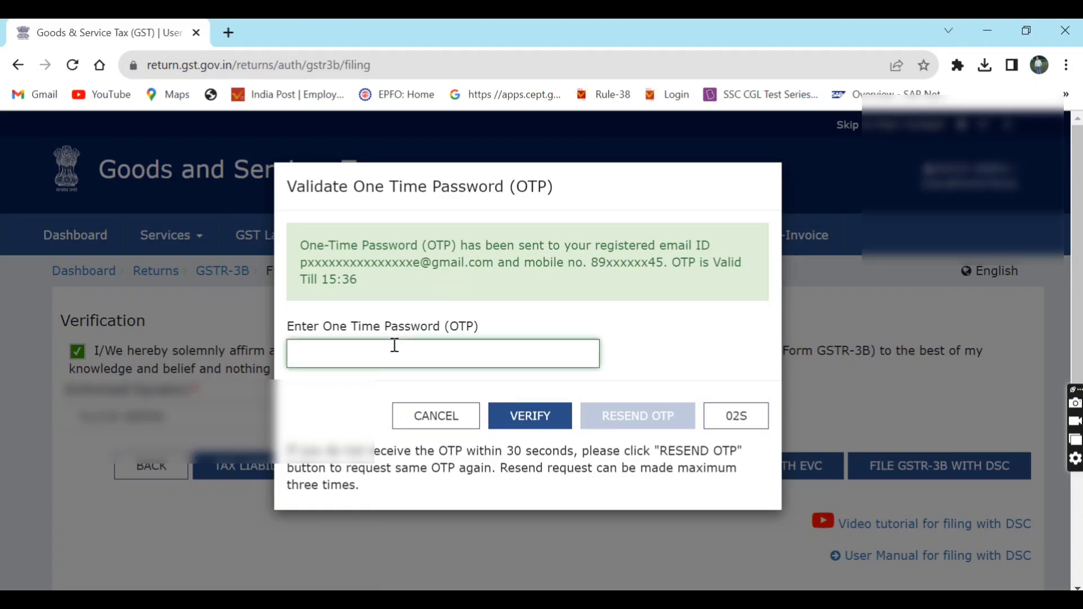
type("••")
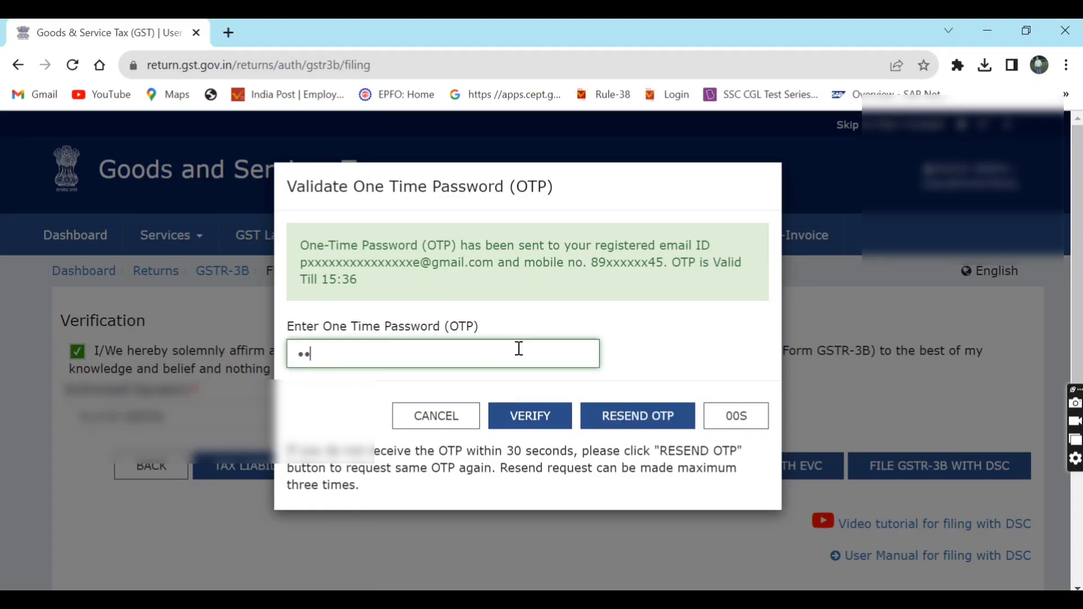
type("••••")
left_click(528, 417)
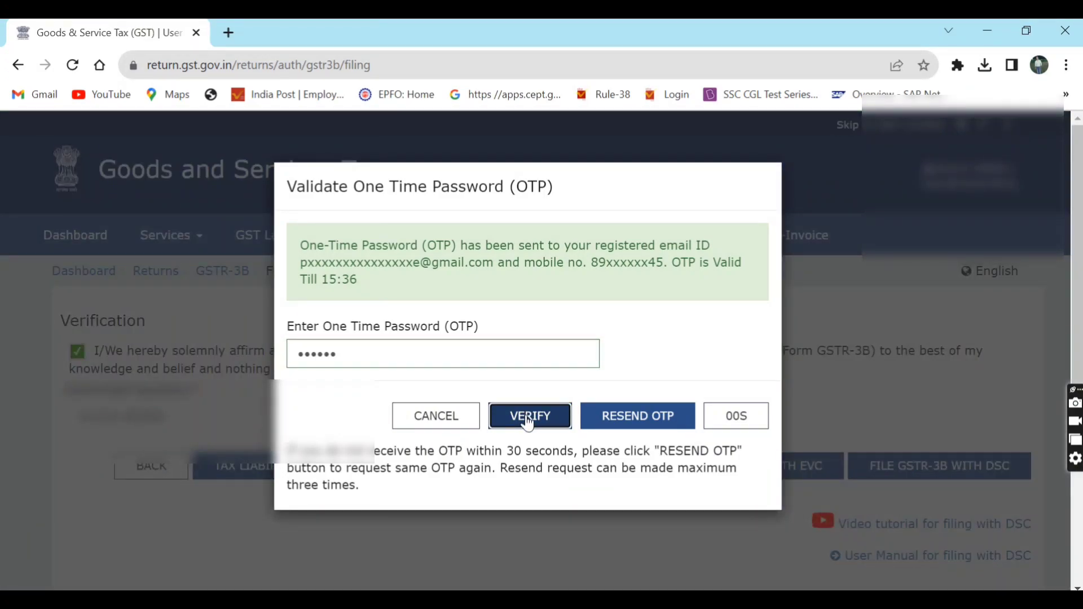
triple_click(644, 352)
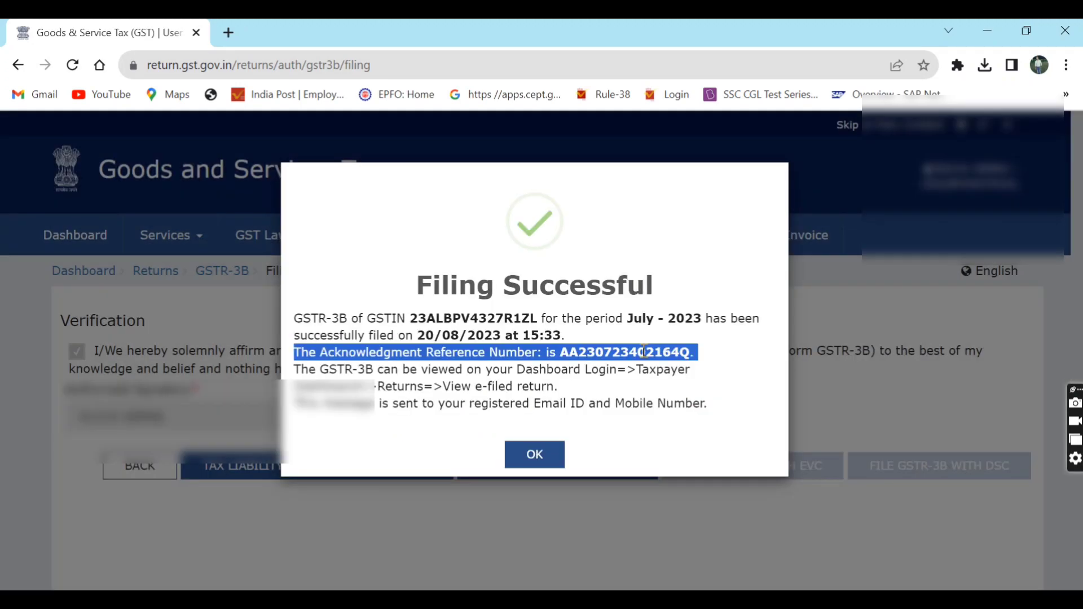
- Dismiss the Filing Successful message and download the filed July 2023 GSTR-3B as a PDF
triple_click(540, 386)
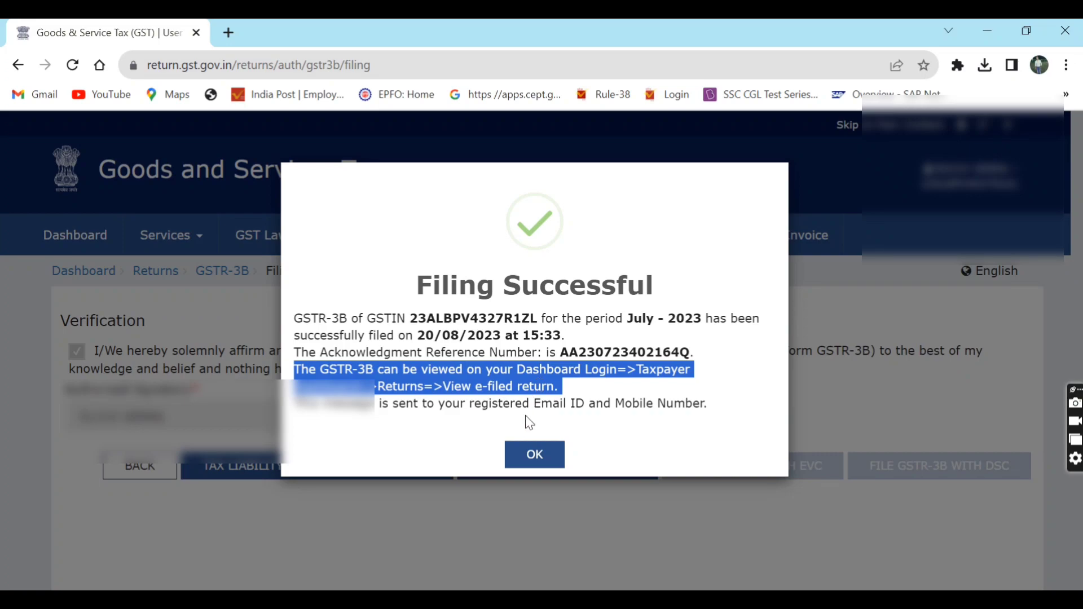
left_click(528, 461)
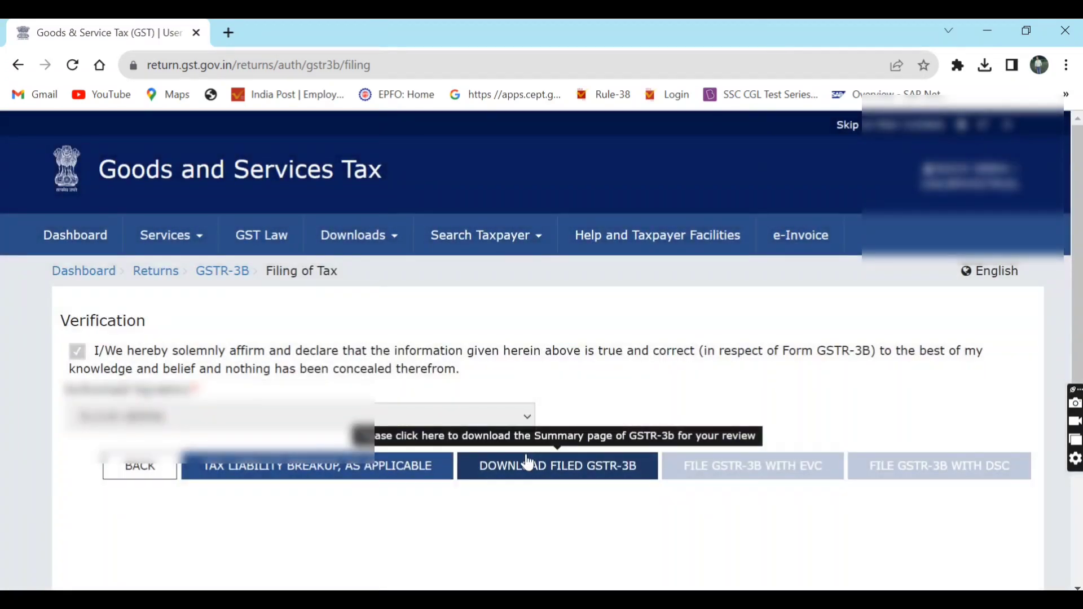
left_click(557, 473)
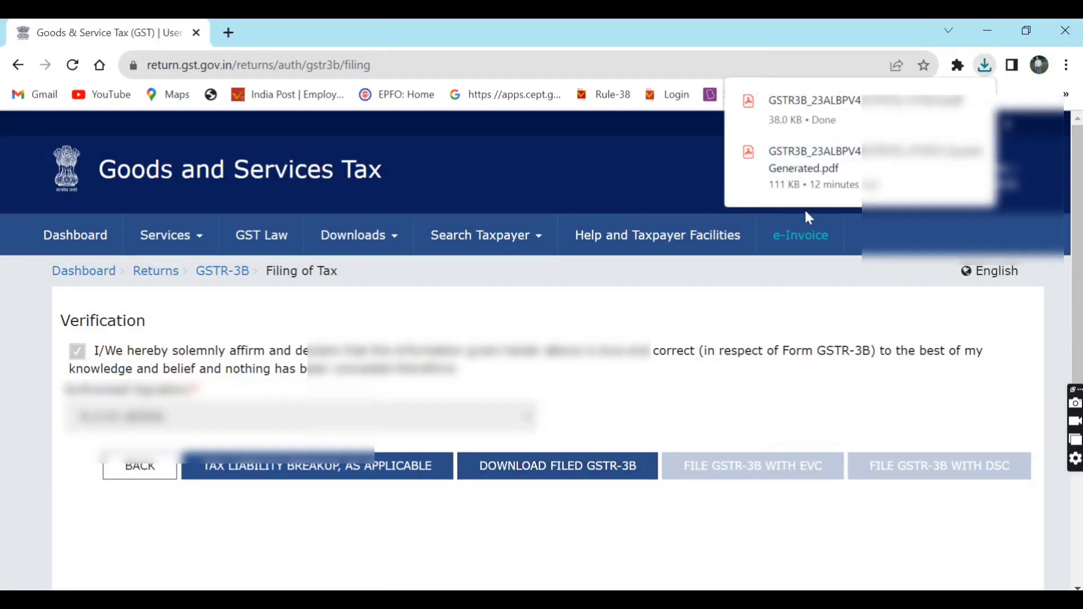
- Review all three pages of the filed GSTR-3B PDF at 125% zoom, then return to the portal
left_click(845, 120)
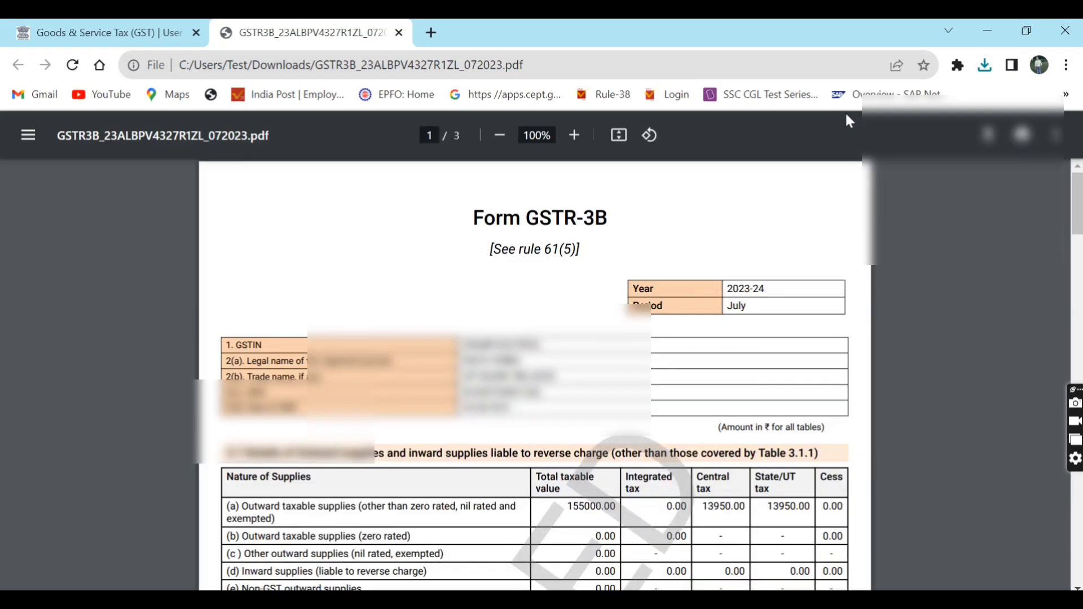
left_click(574, 135)
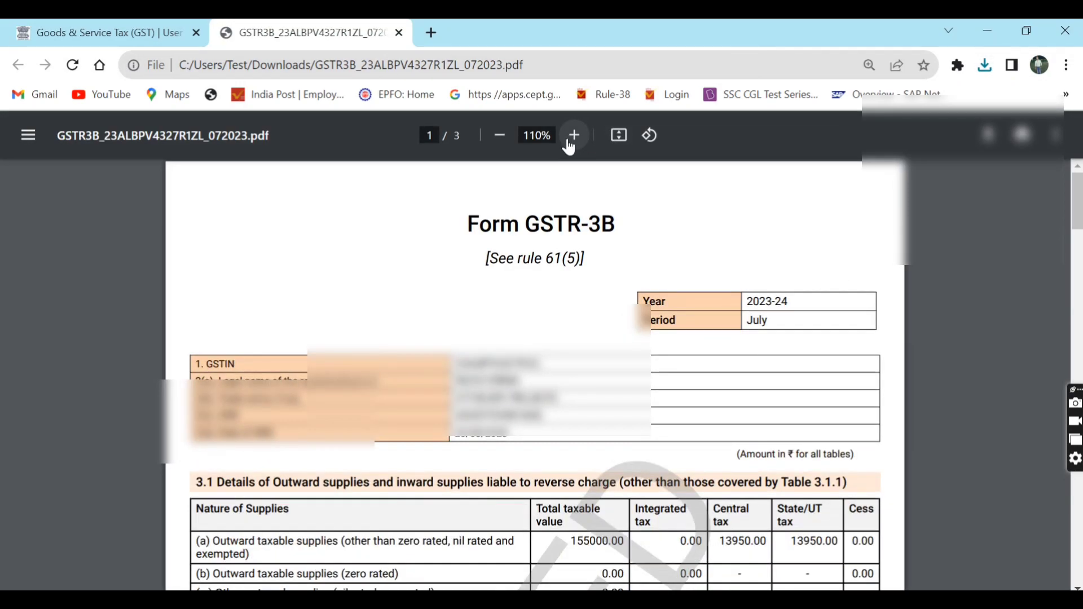
left_click(575, 134)
scroll(543, 236, "down", 15)
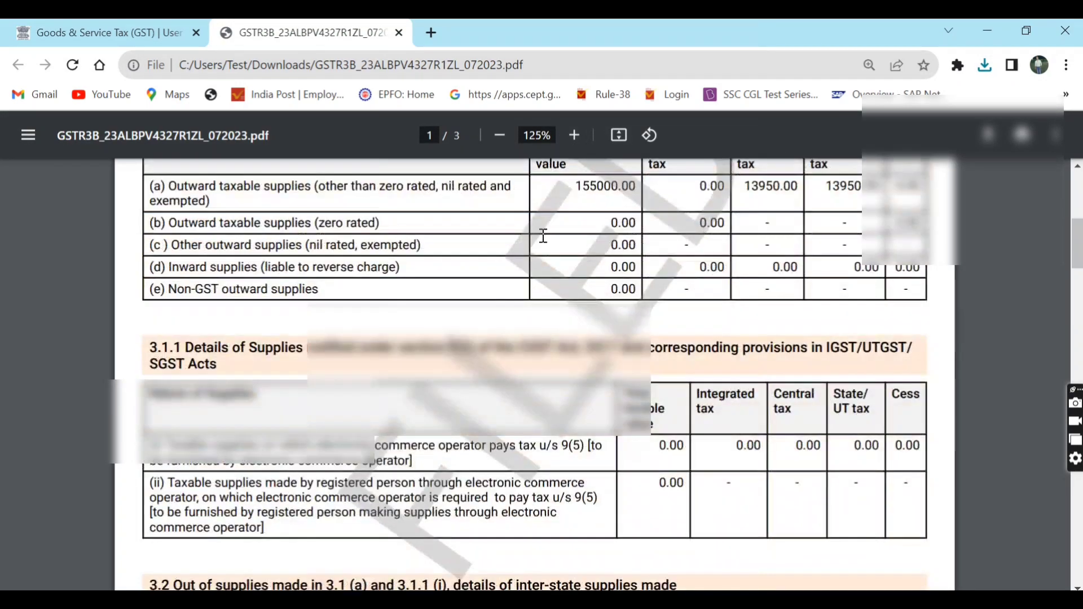
scroll(542, 236, "down", 20)
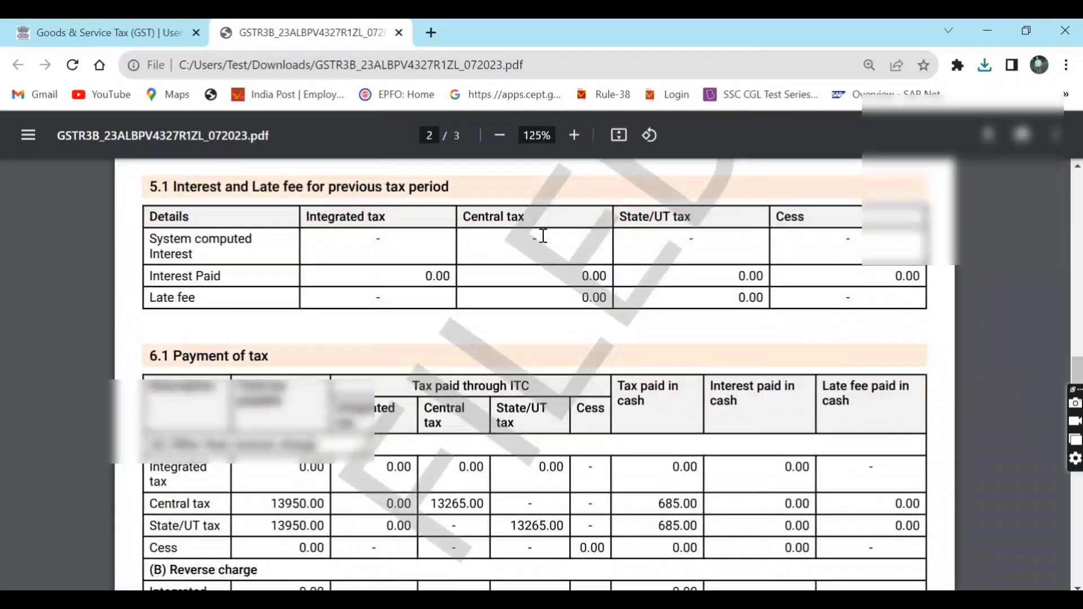
scroll(543, 236, "down", 8)
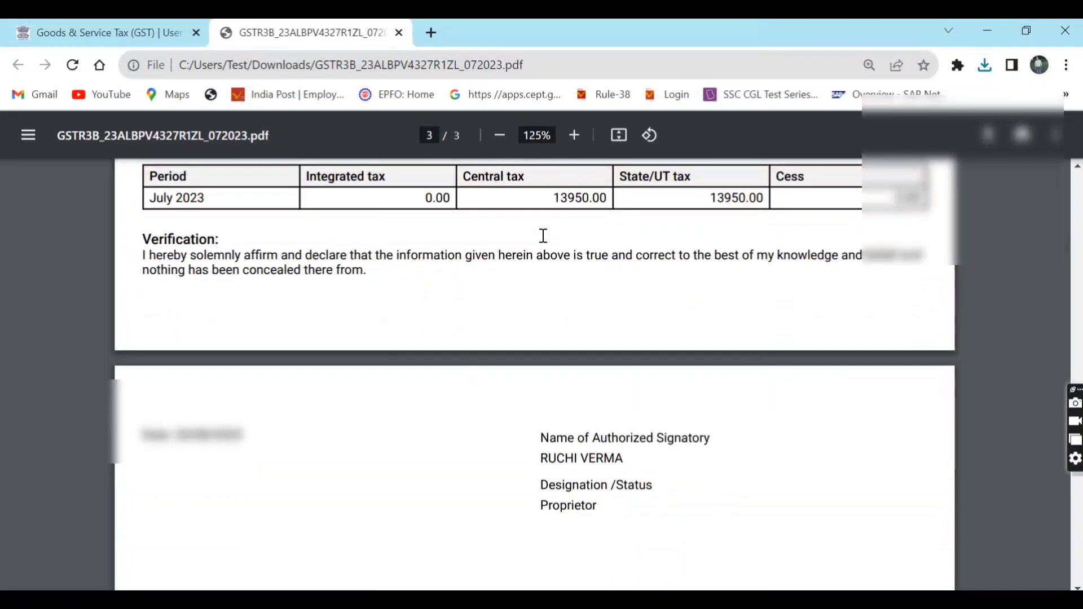
scroll(543, 236, "down", 3)
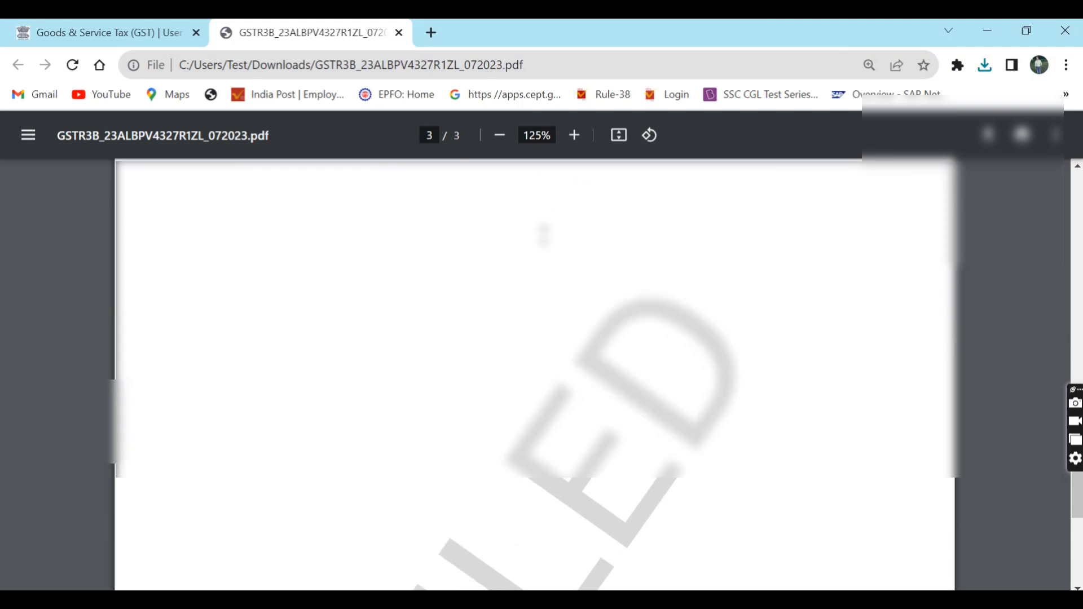
left_click(143, 25)
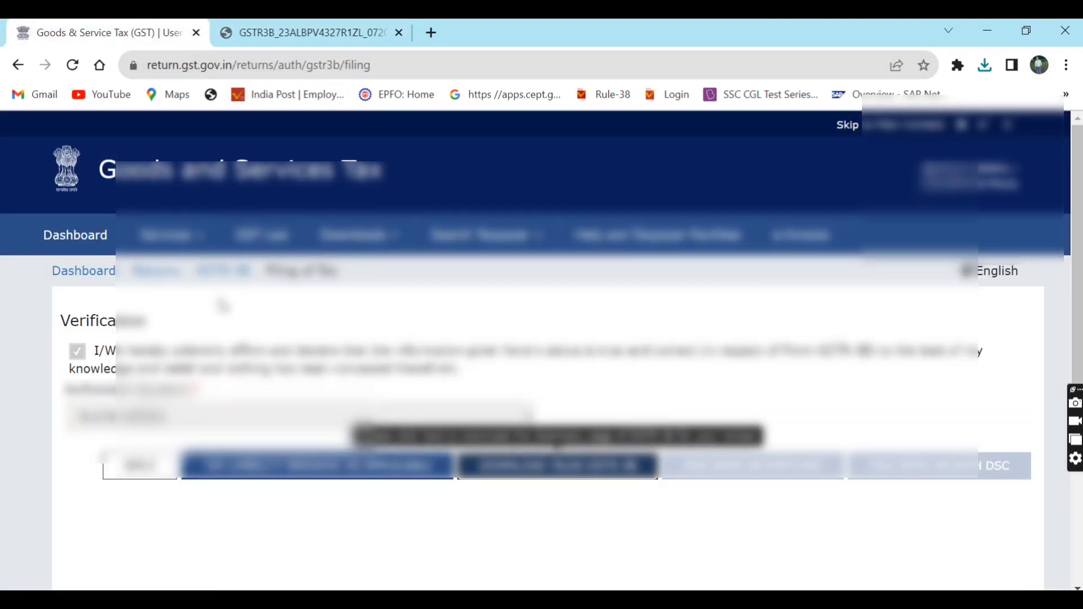
- Go back to the taxpayer Dashboard from the GSTR-3B filing page
left_click(96, 245)
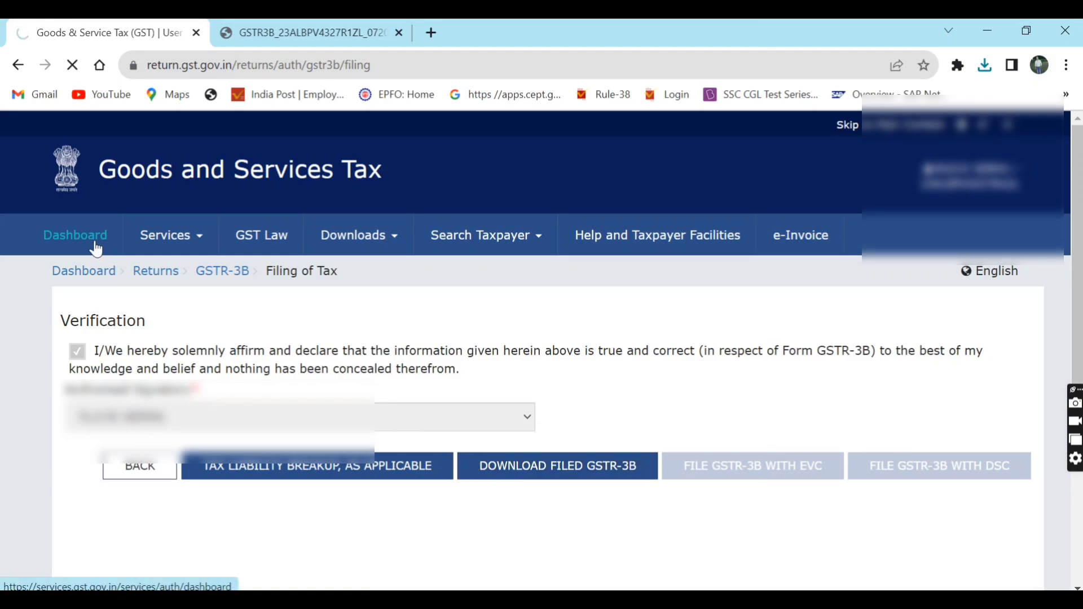